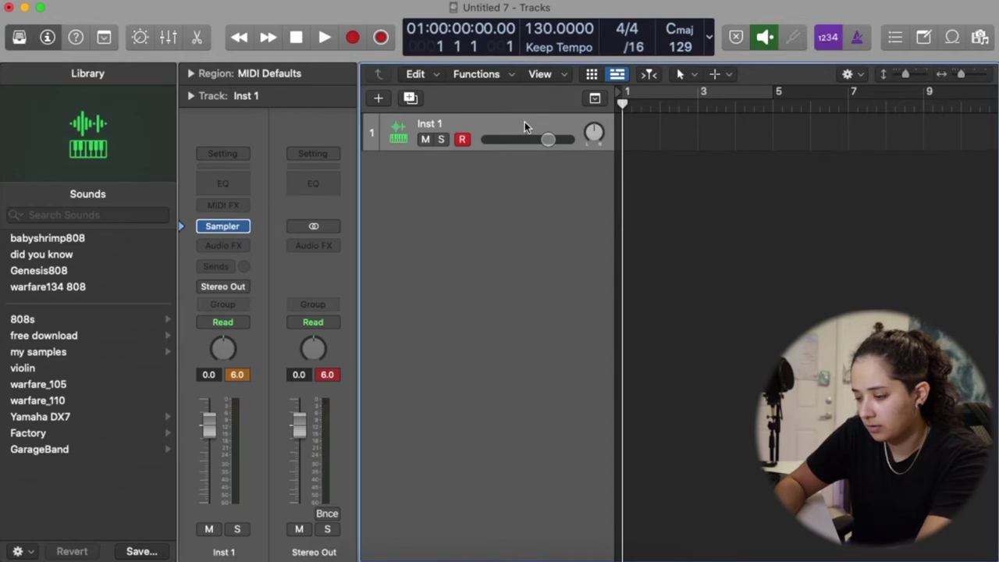
Duplicate the Inst 1 software instrument track twice and hide the sound Library
key("super+d")
key("super+d")
left_click(525, 123)
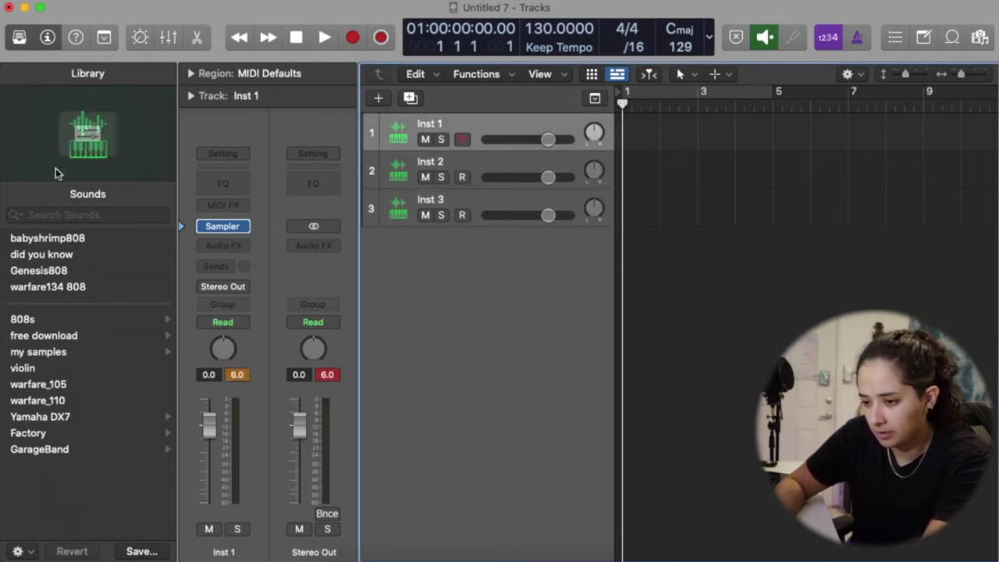
left_click(20, 39)
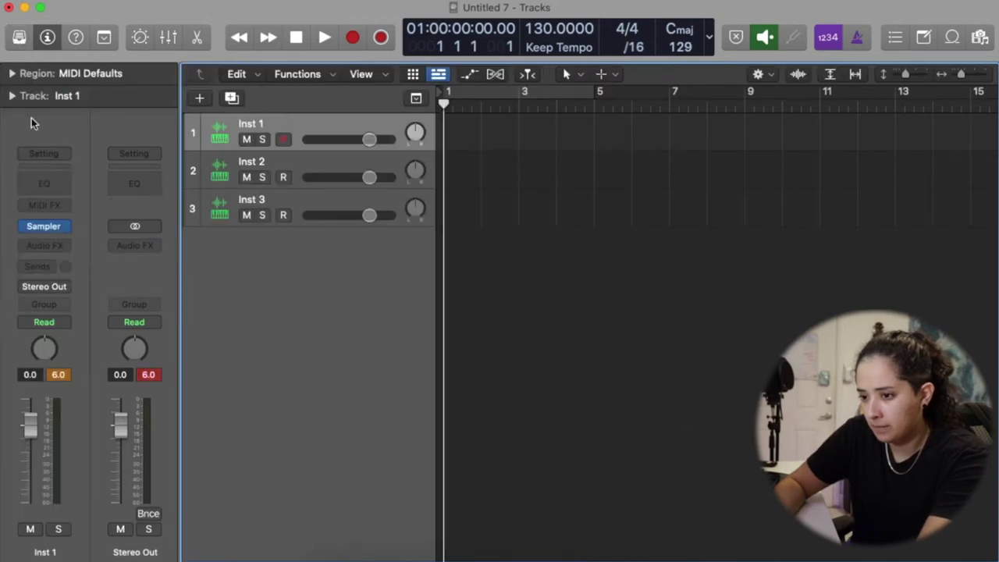
Load the stereo Alchemy synthesizer as the instrument on the Inst 1 track
left_click(65, 226)
mouse_move(99, 194)
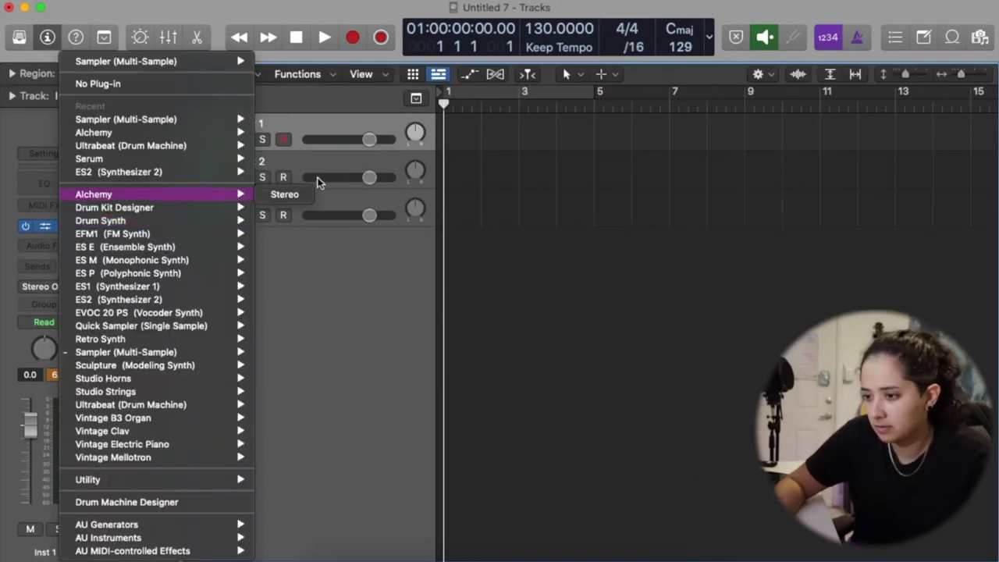
left_click(285, 195)
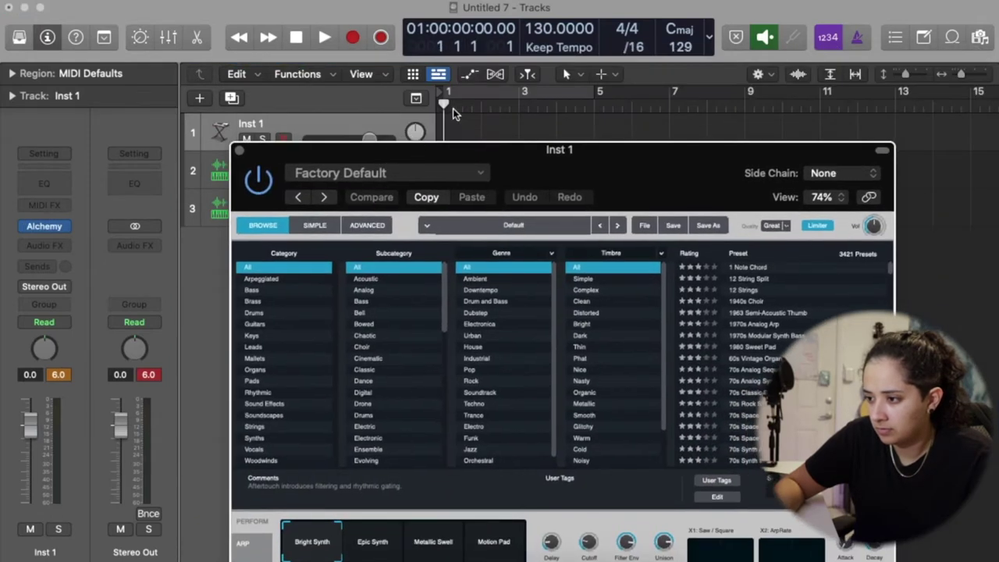
left_click(453, 108)
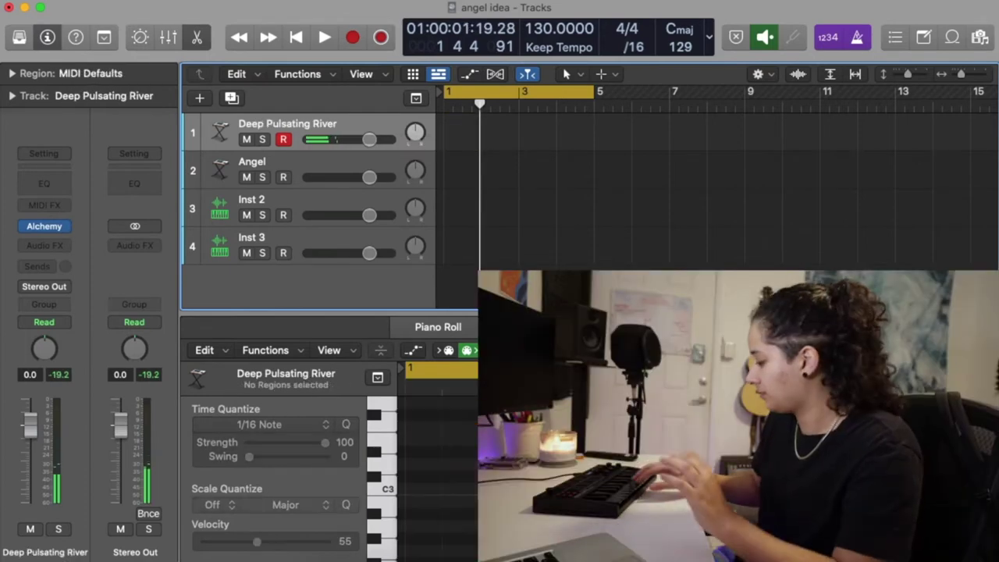
Record the four-bar Deep Pulsating River chord part and write its chords, fm C#M cm, in the project Note Pad
key("r")
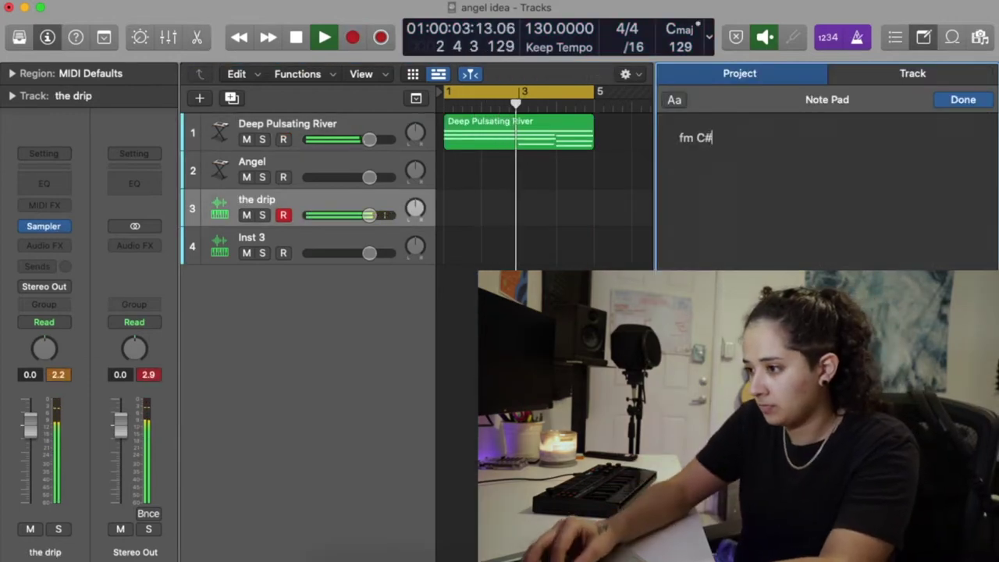
type("M")
left_click(303, 38)
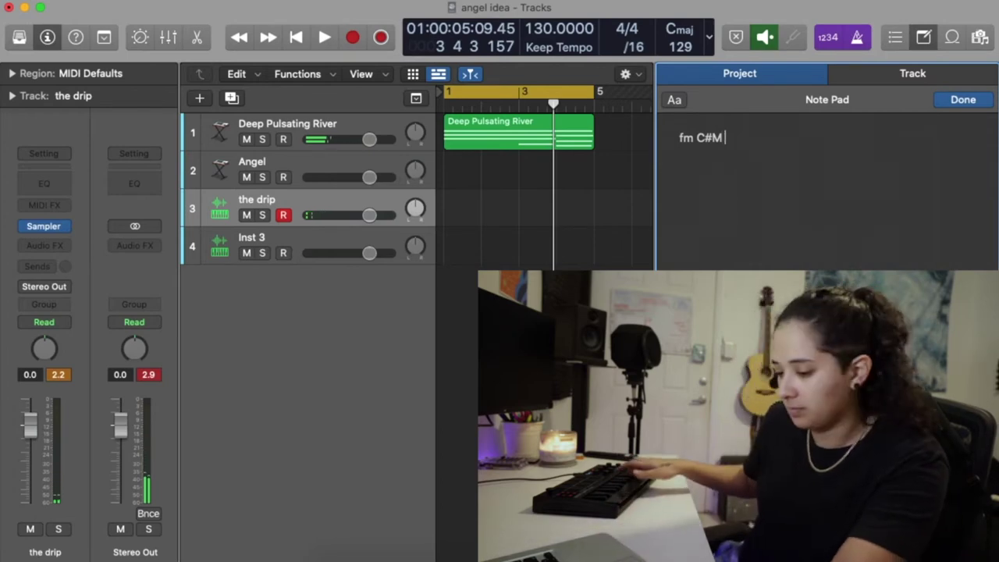
type("cm")
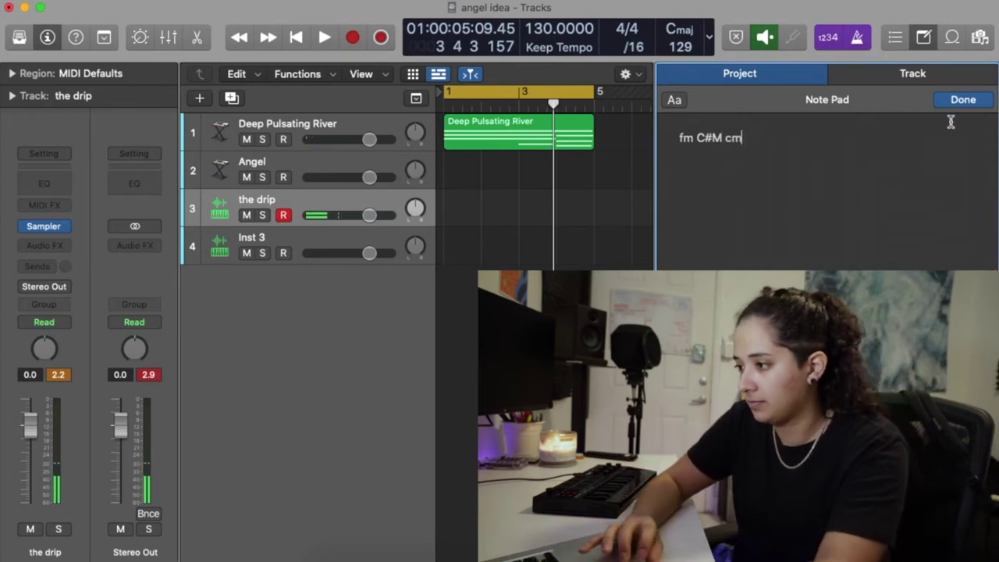
left_click(963, 100)
left_click(296, 45)
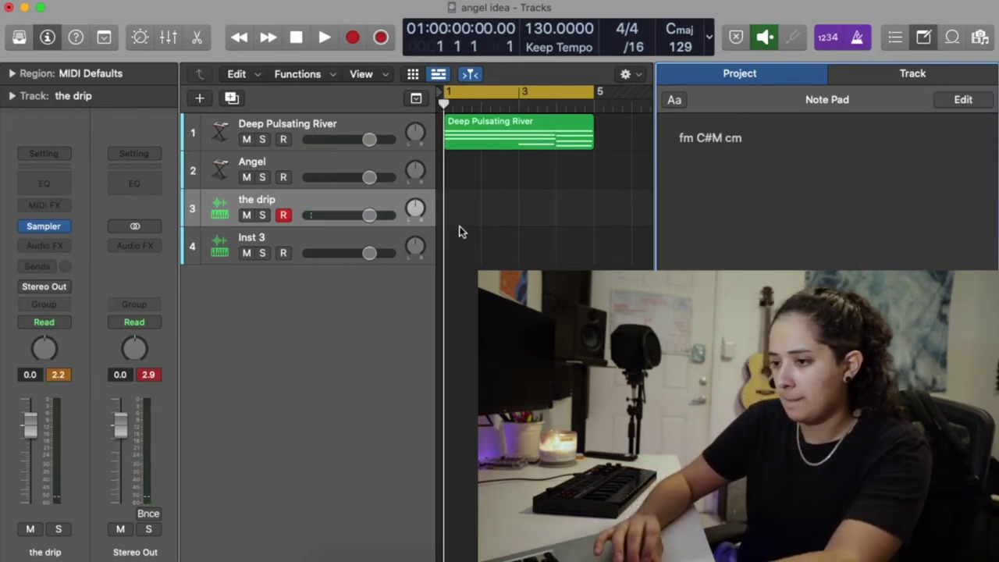
Look at the Sampler preset options for the sound on the drip track
left_click(44, 226)
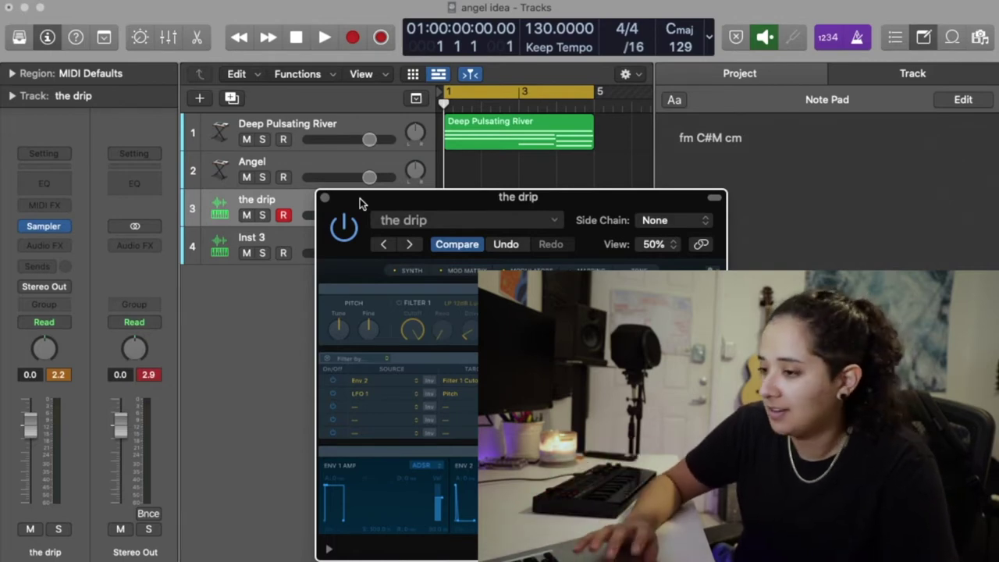
left_click_drag(359, 202, 368, 169)
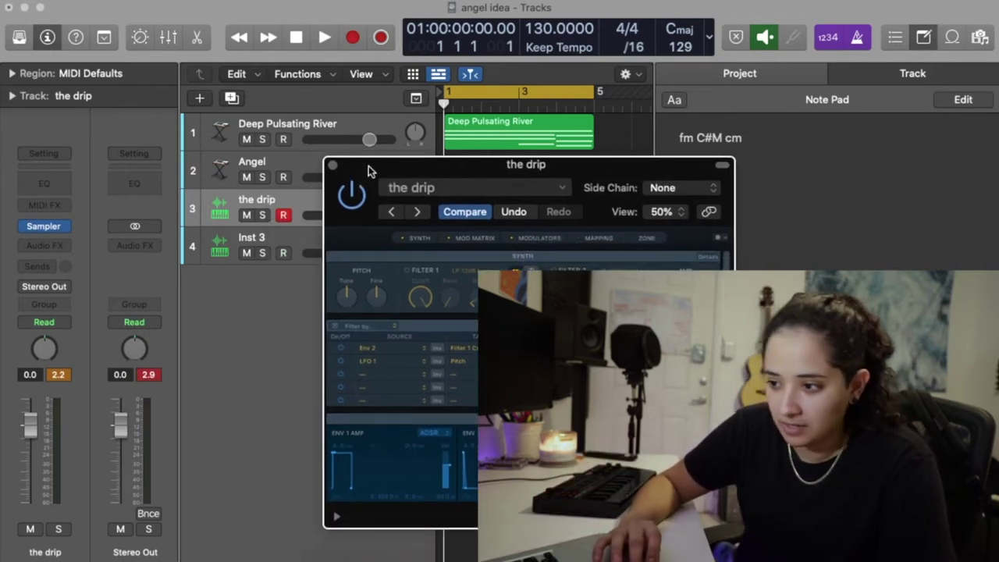
left_click(392, 187)
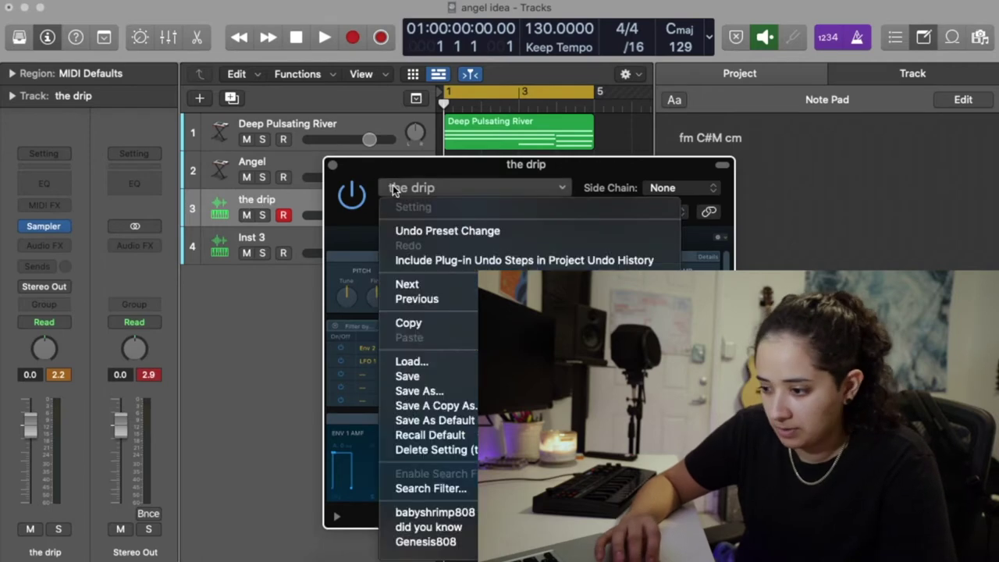
left_click(335, 170)
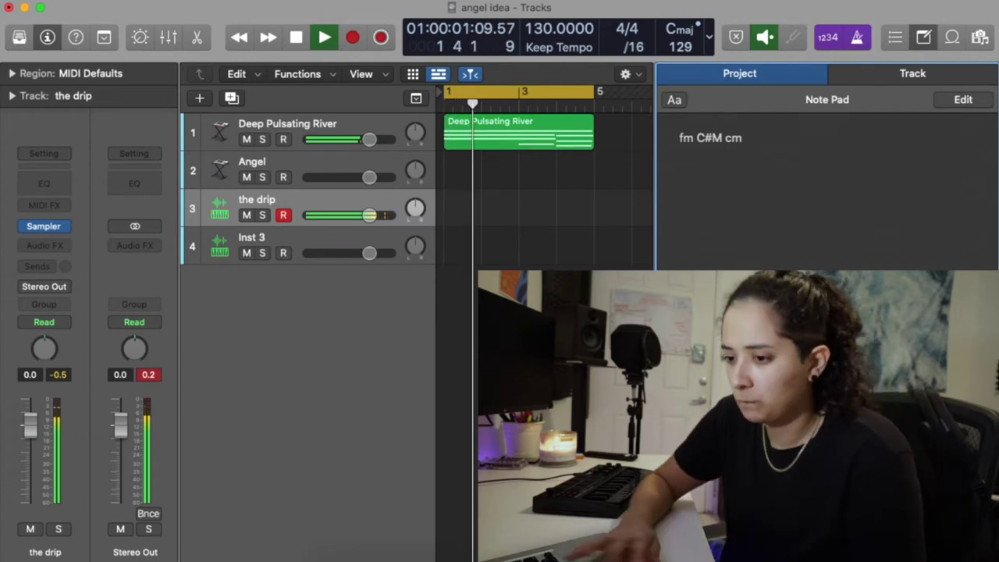
Load the Dark Trap Drum Kit on the Inst 3 track and record a four-bar drum part
key("space")
left_click(200, 243)
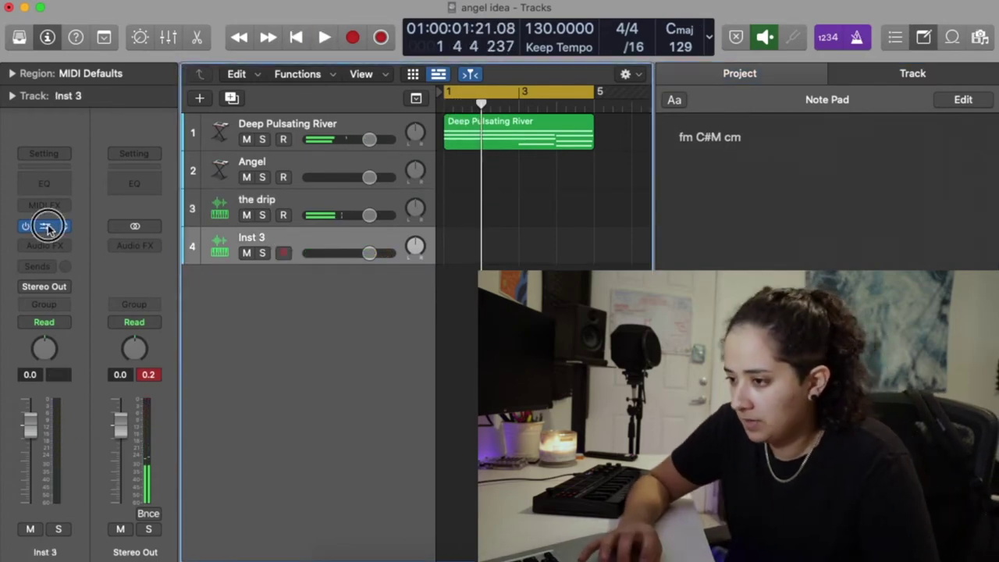
left_click(438, 221)
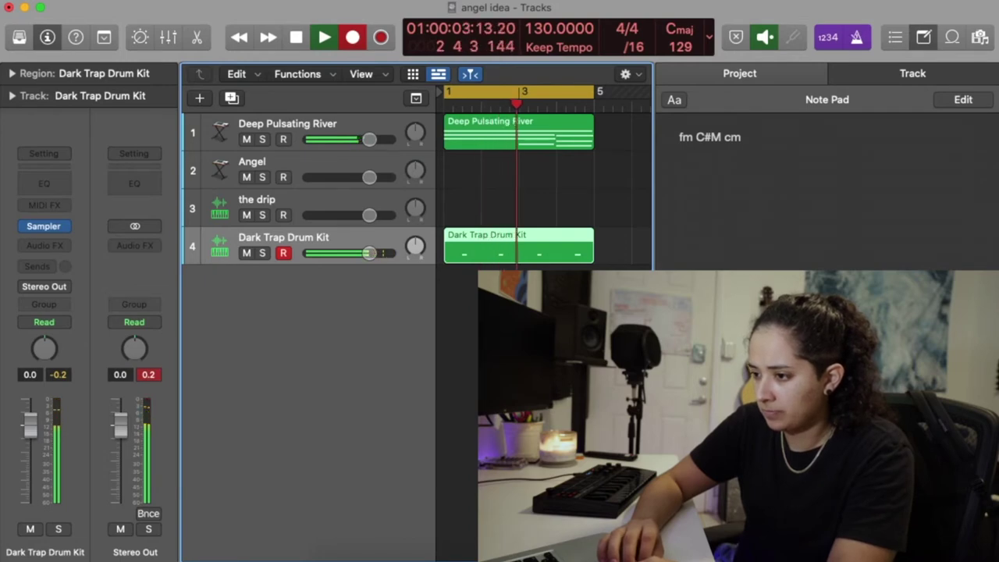
Duplicate the Dark Trap Drum Kit track for further drum recording and record a four-bar part on the drip track
key("super+d")
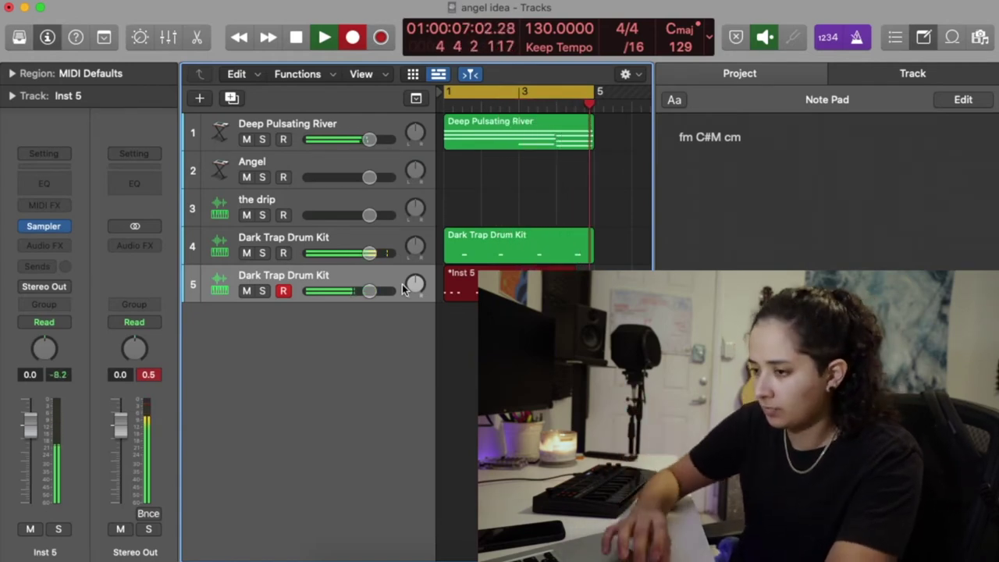
key("space")
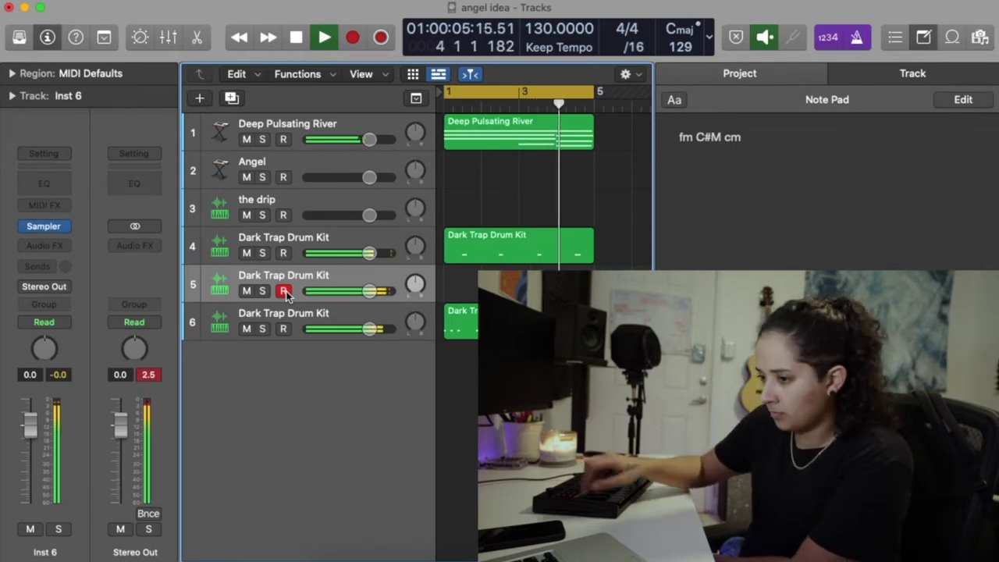
left_click(332, 199)
key("r")
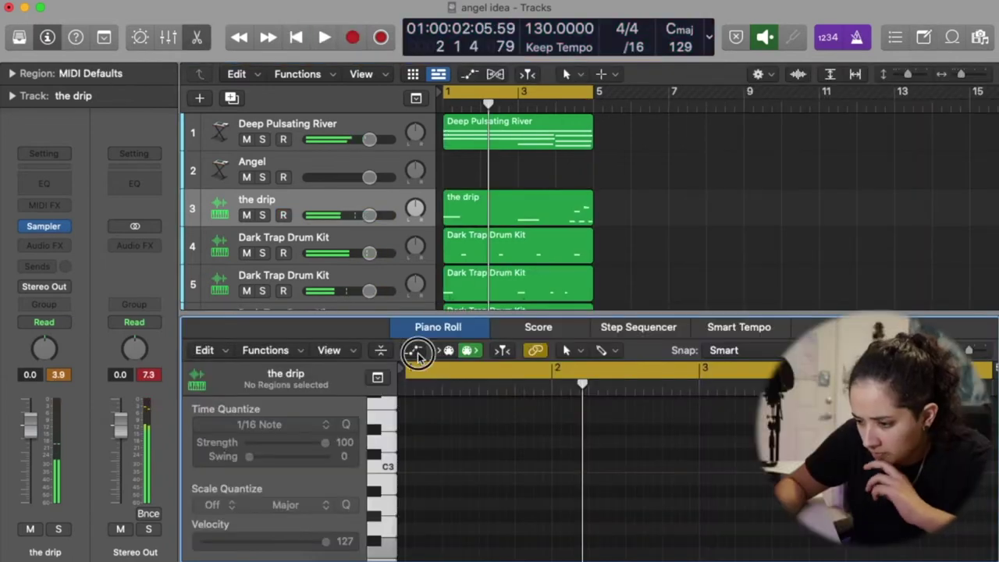
Show the automation area in the Piano Roll for the drip track and set its parameter to Pitch Bend
left_click(414, 351)
left_click(301, 535)
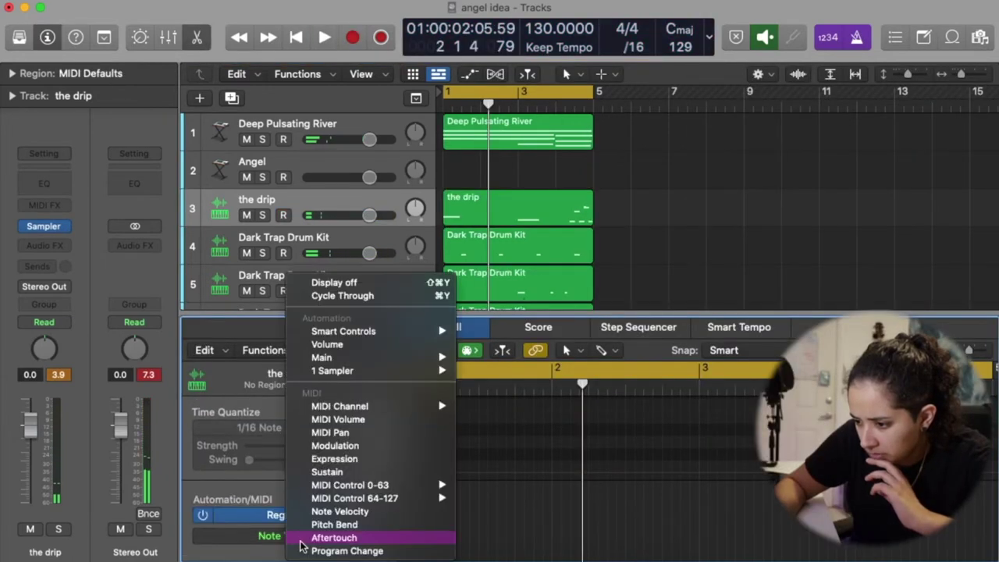
left_click(373, 525)
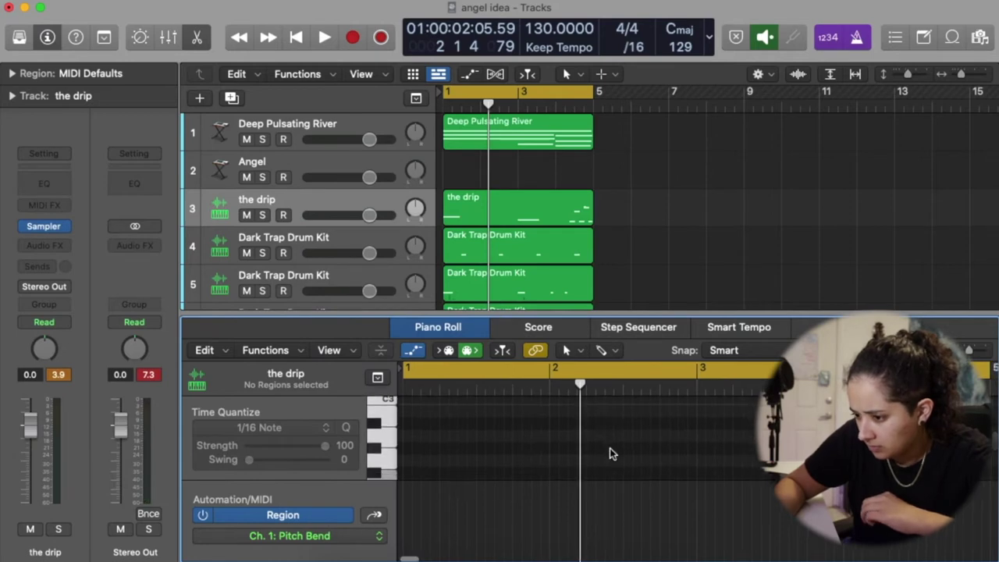
left_click(324, 535)
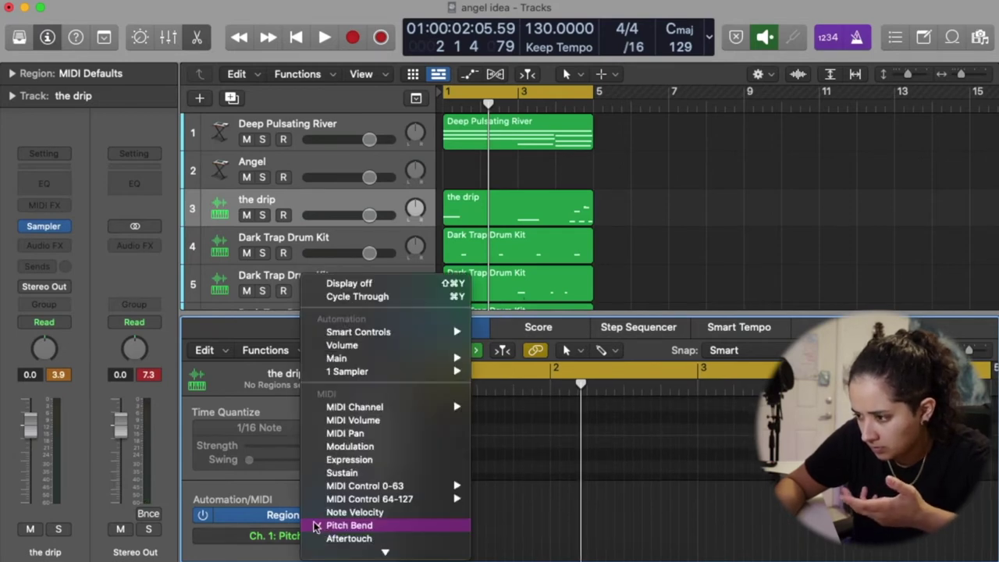
left_click(645, 195)
left_click(538, 327)
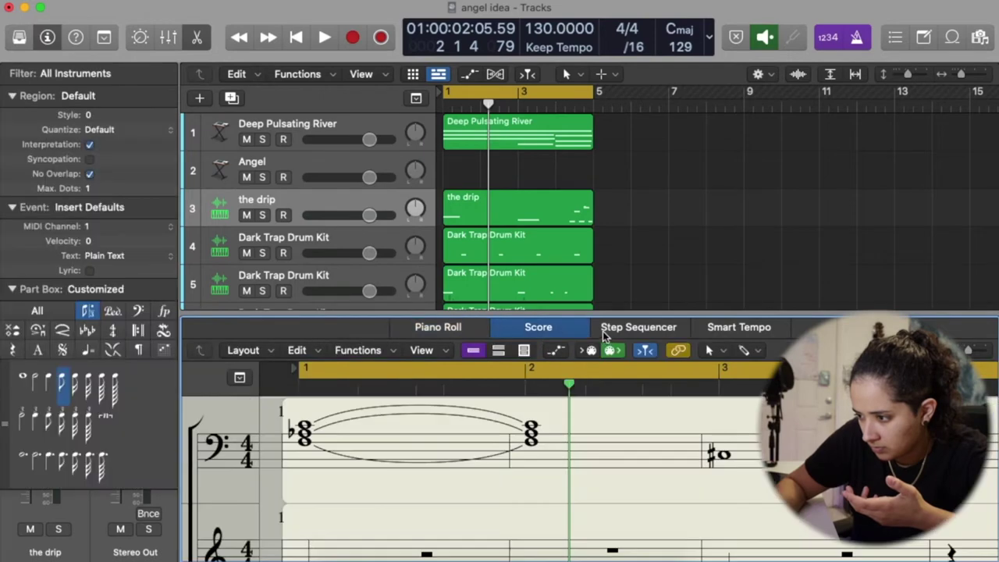
left_click(671, 328)
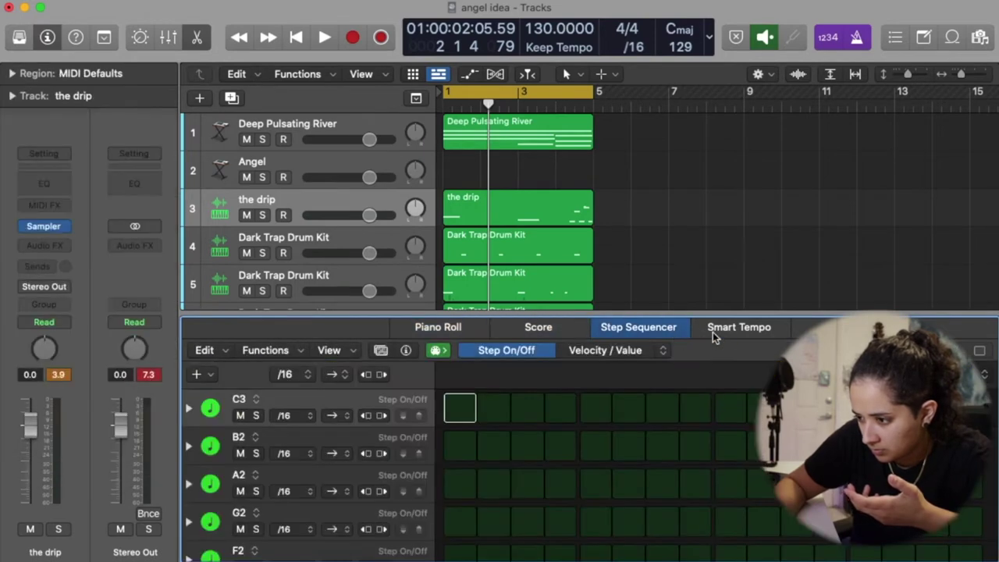
left_click(721, 330)
left_click(481, 328)
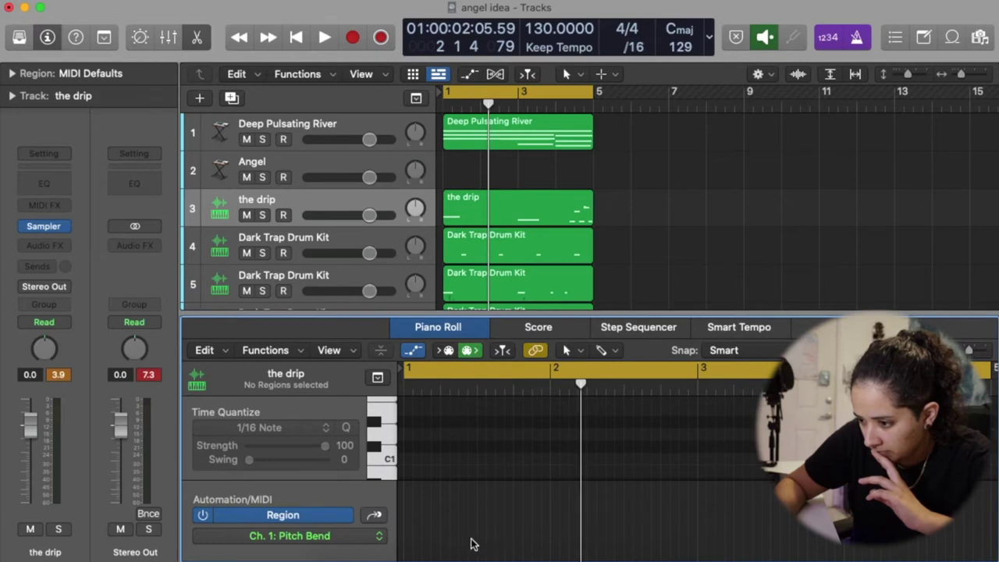
Select the drip region and raise its pitch bend line to 12
scroll(447, 539, "down", 3)
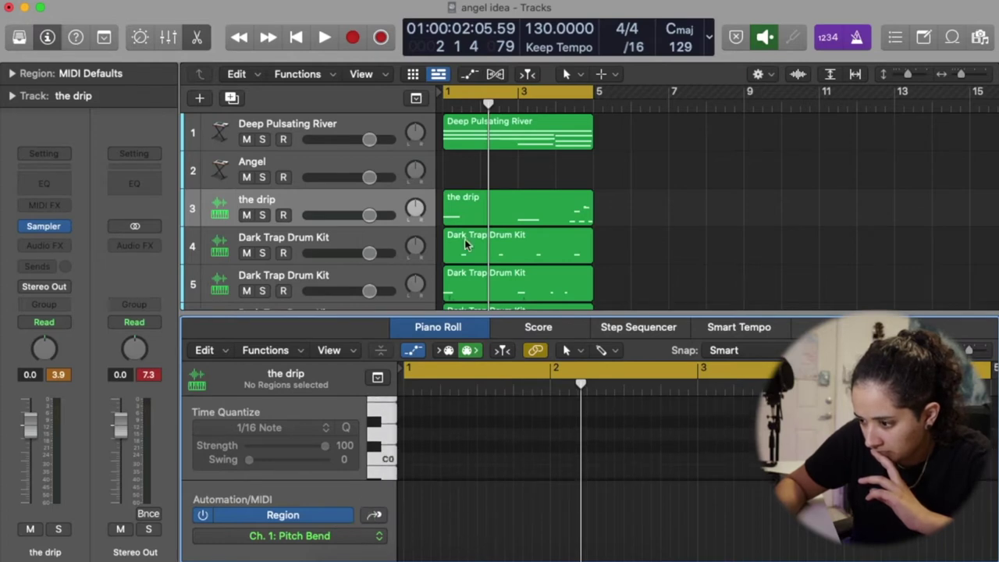
left_click(458, 202)
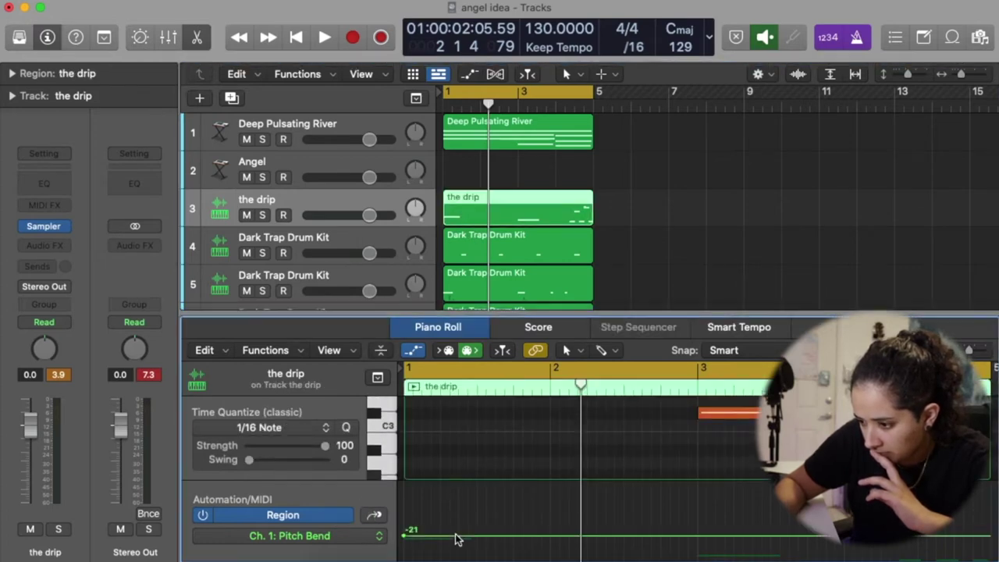
left_click_drag(456, 537, 452, 517)
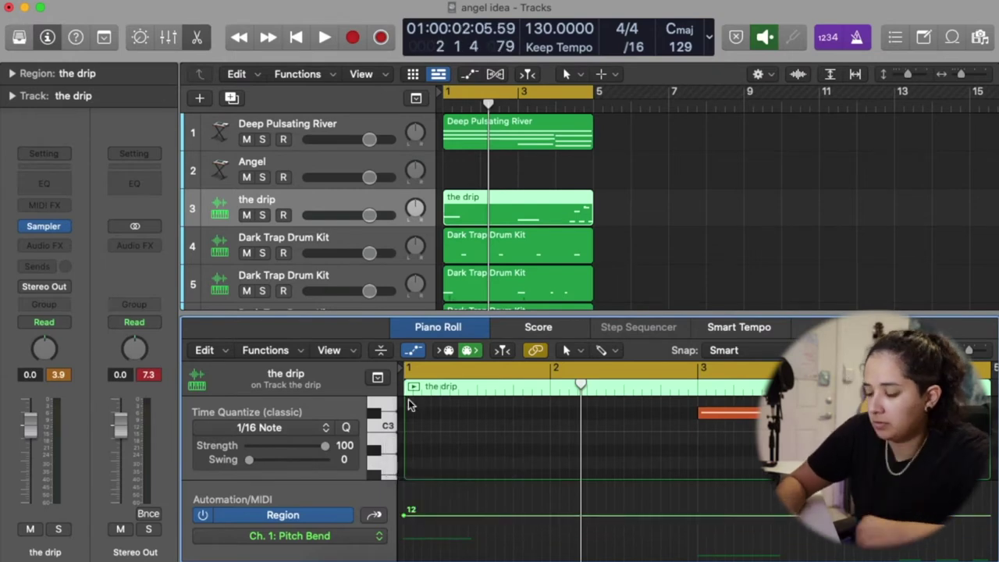
Play the loop from the start, soloing the drip track briefly, and close the Piano Roll
key("Return")
key("space")
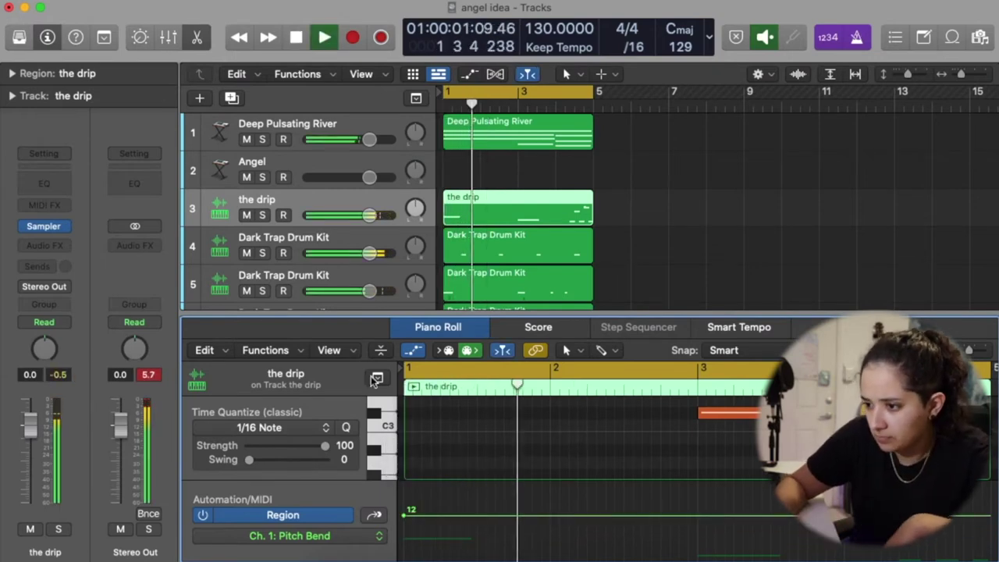
left_click(264, 217)
left_click(264, 217)
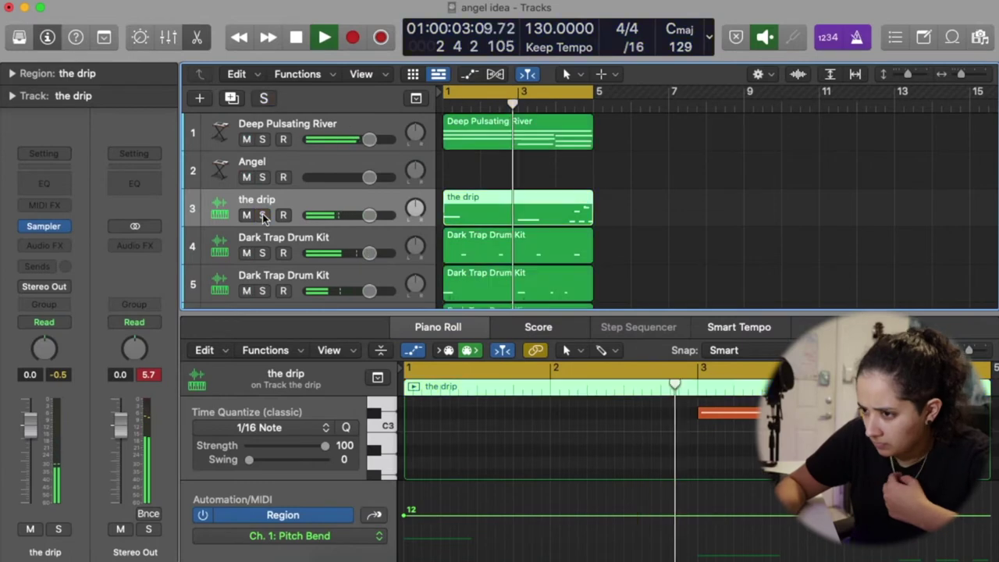
key("e")
left_click(660, 215)
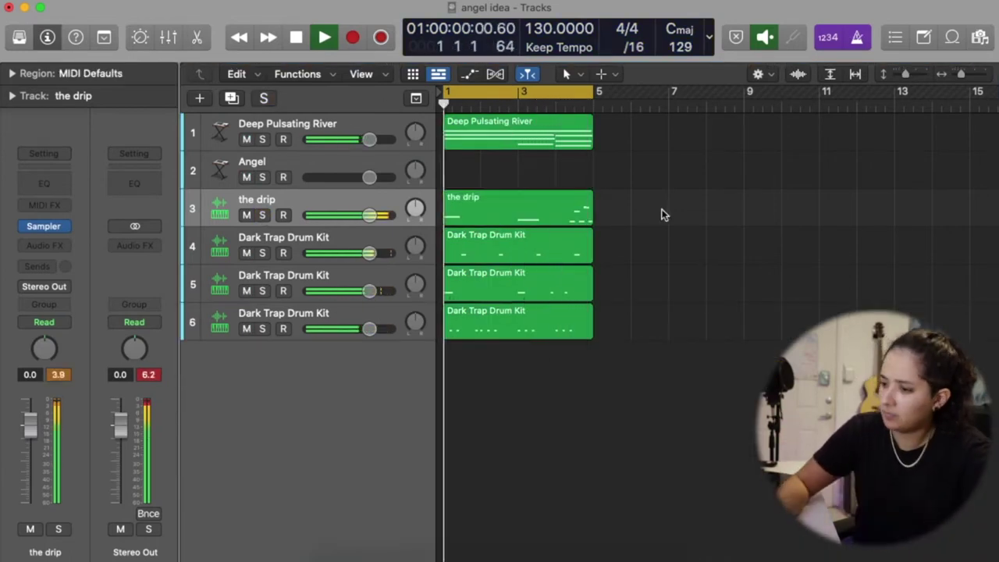
Open the Alchemy instrument of the Angel track, move its window clear of the upper tracks, and play the loop briefly
left_click(48, 225)
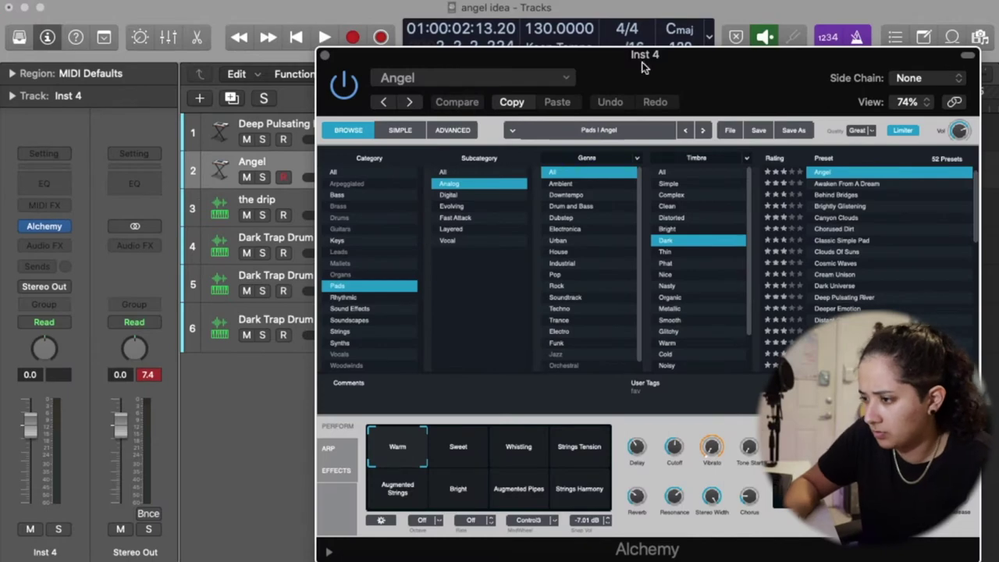
left_click_drag(641, 64, 452, 211)
left_click(465, 184)
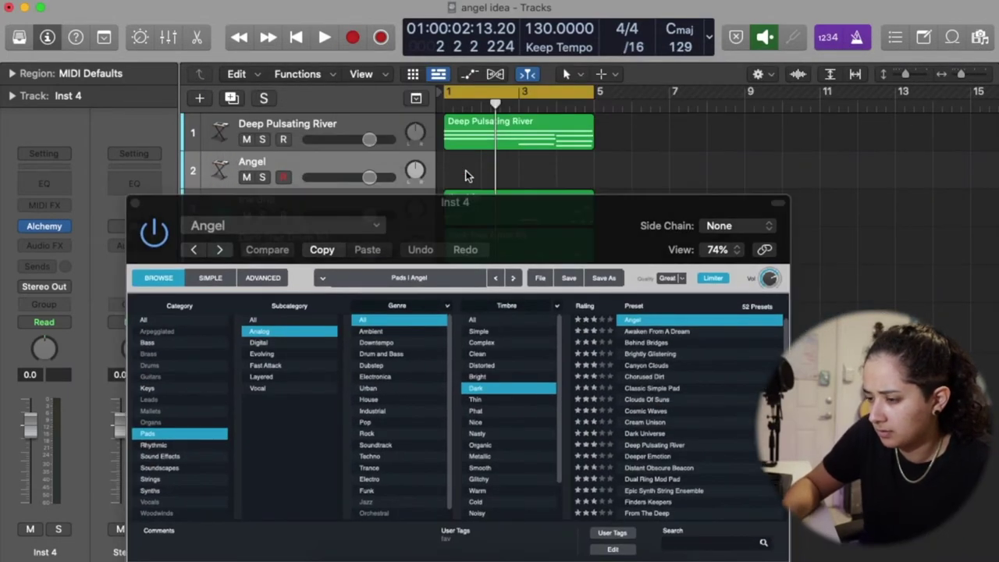
key("space")
left_click(361, 113)
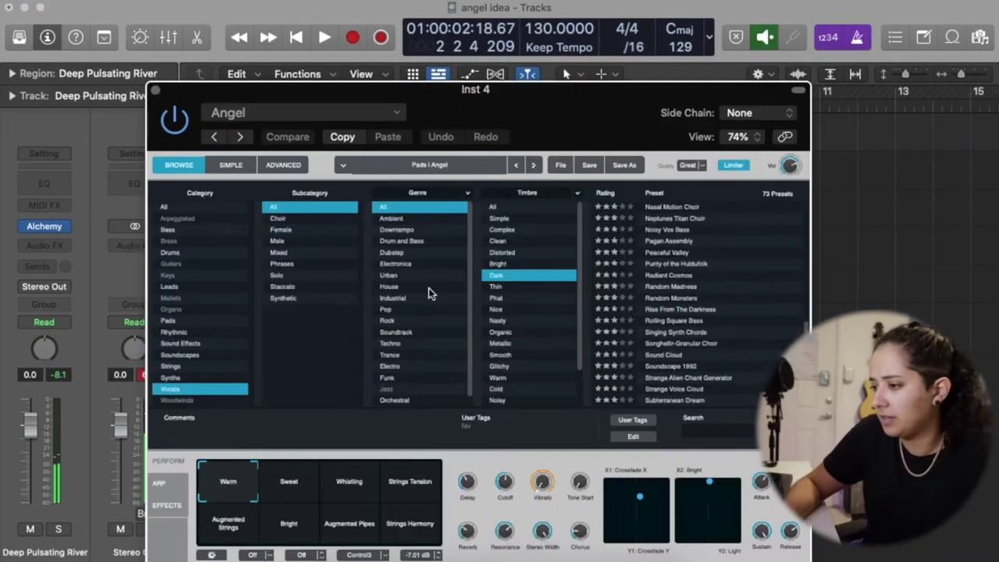
Audition the Noisy Vox Bass preset and filter the vocal presets to the Solo subcategory with all timbres
left_click(687, 230)
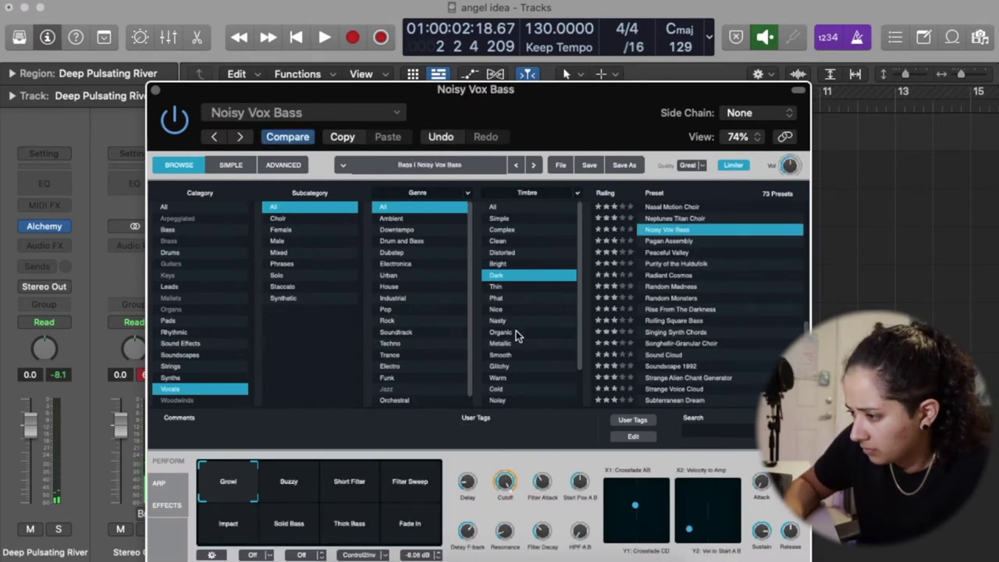
left_click(289, 276)
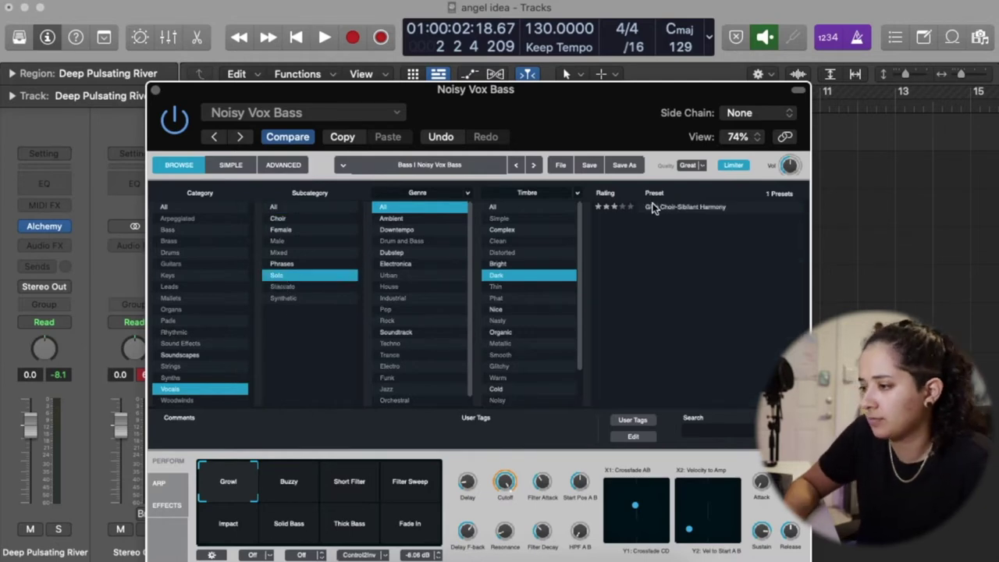
left_click(527, 199)
left_click(508, 194)
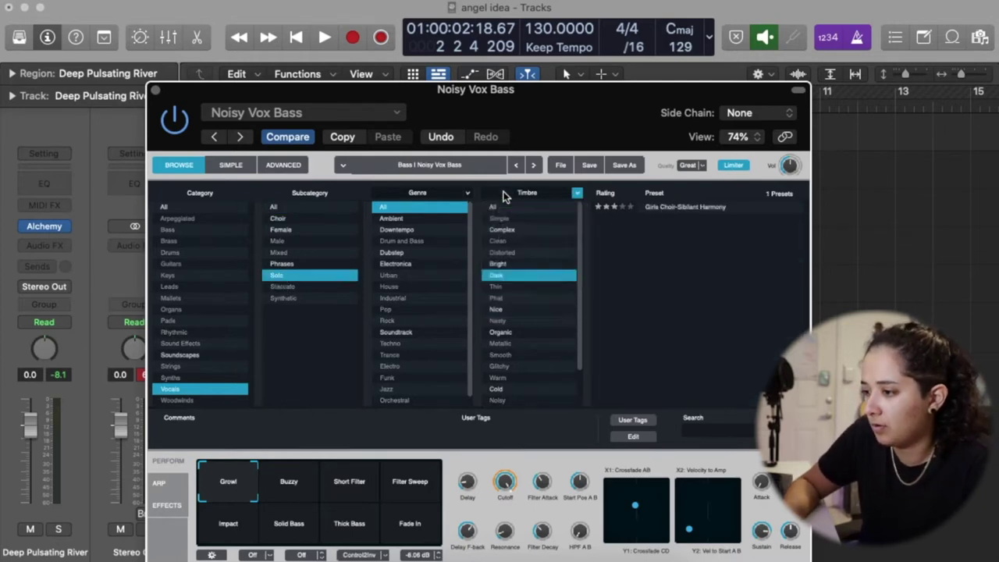
left_click(572, 207)
Audition the Amanda Ee-Aa Morph and Art Duo presets and load Girls Choir-Aa
left_click(674, 208)
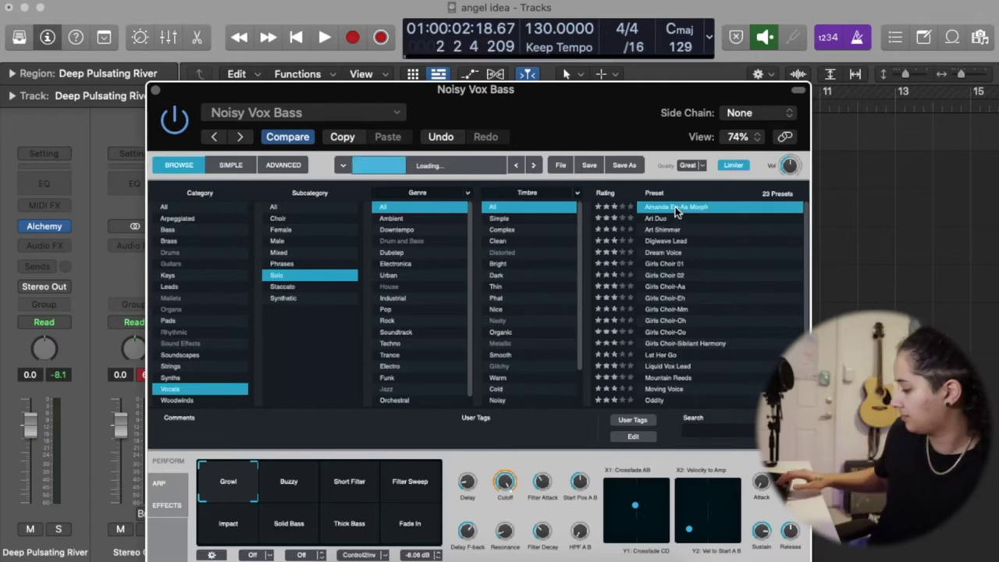
left_click(672, 219)
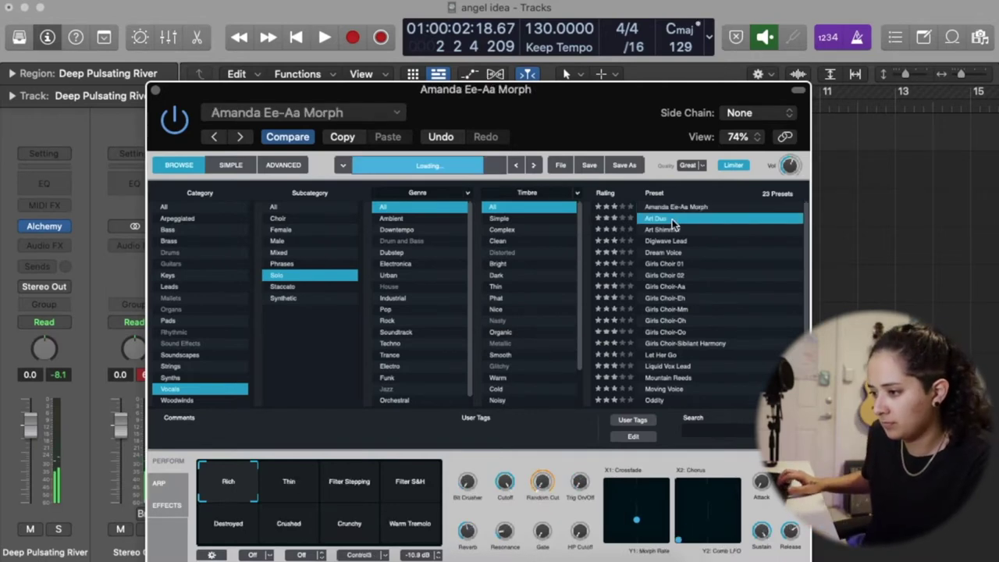
left_click(674, 288)
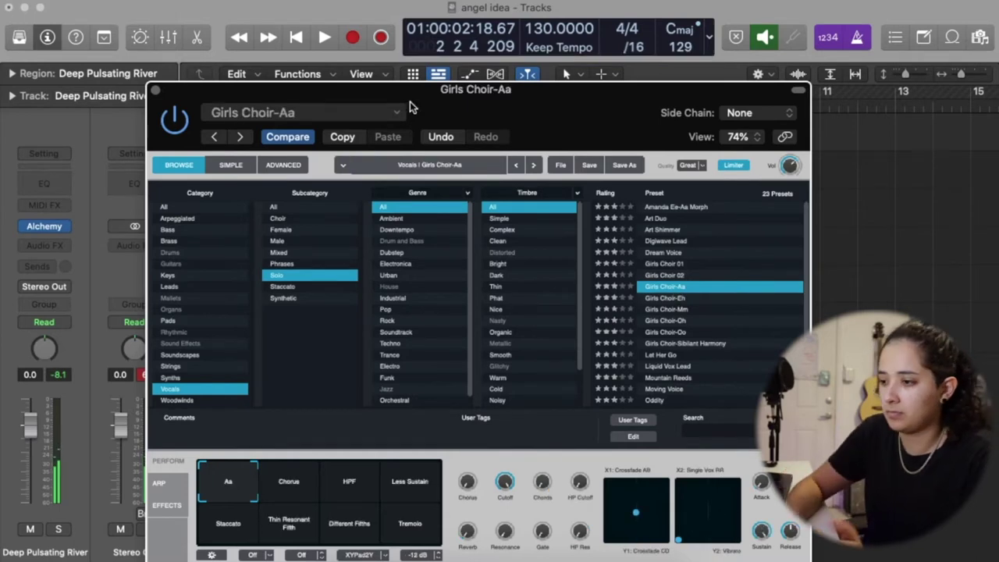
Move the Alchemy window clear of the upper tracks, arm track 2, play the loop and load the Let Her Go preset
left_click_drag(411, 108, 751, 356)
left_click(284, 177)
key("space")
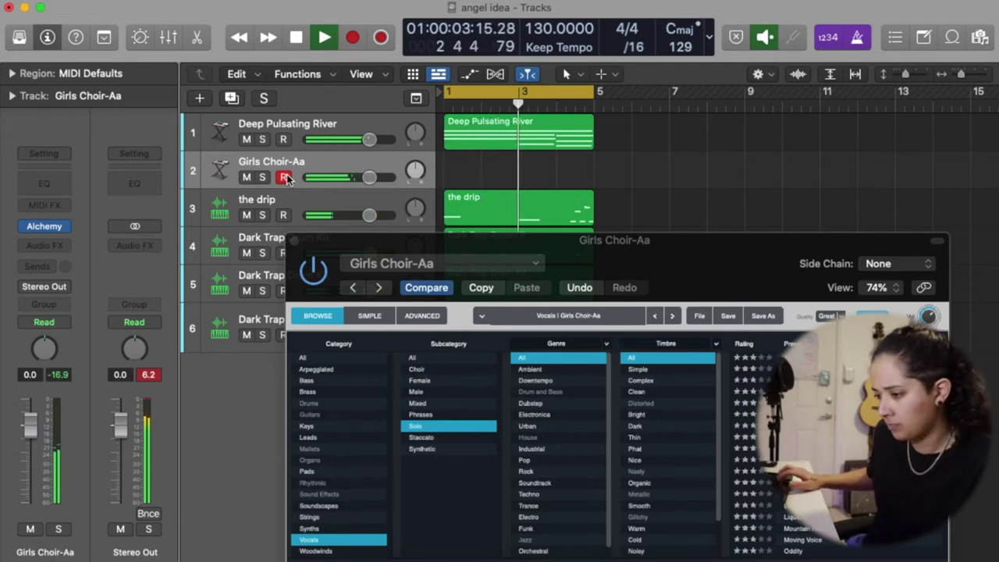
left_click(807, 505)
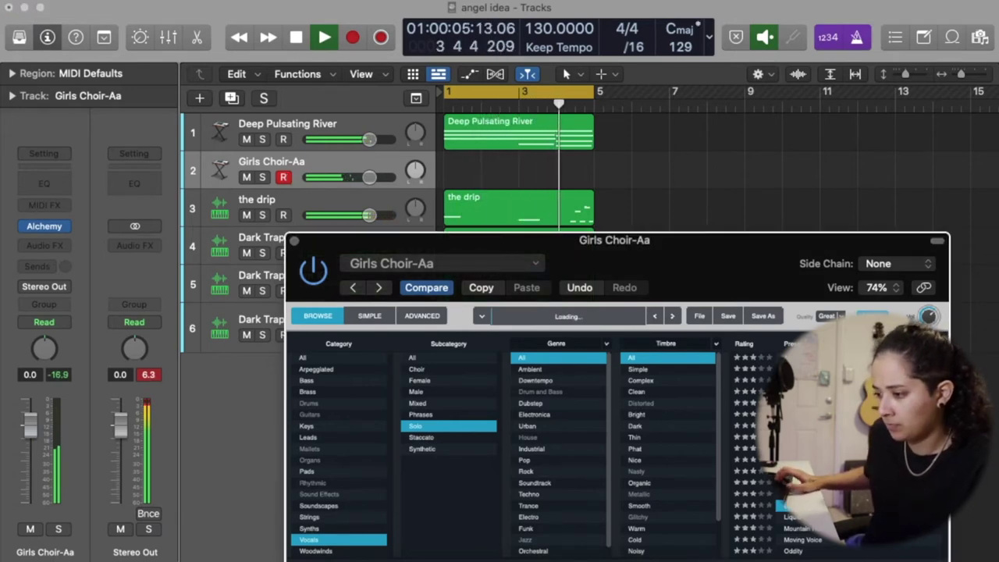
left_click_drag(675, 283, 677, 145)
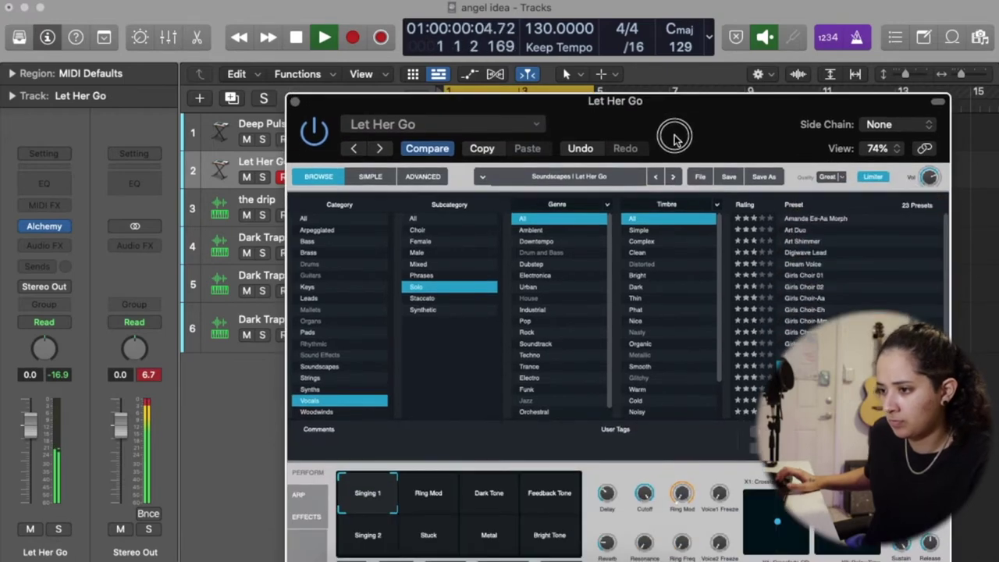
Solo the Let Her Go track, stop playback and audition the preset's Ring Mod, Dark Tone and Feedback Tone variations
left_click(265, 177)
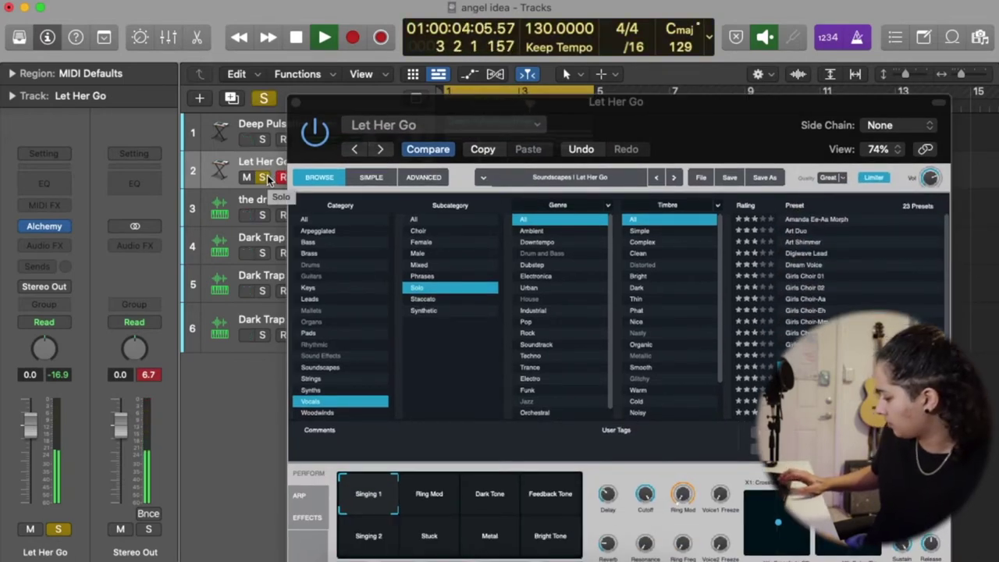
key("space")
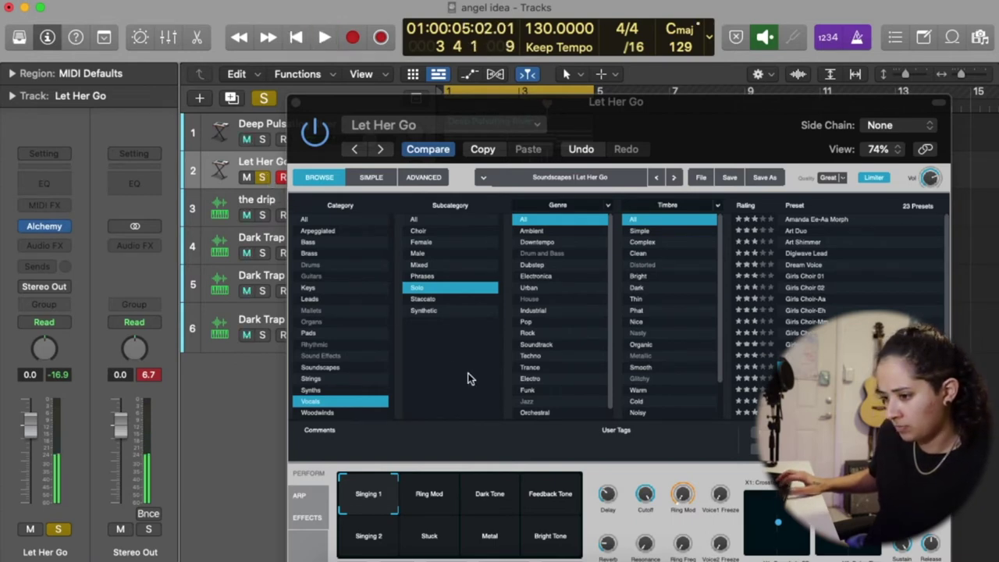
left_click(429, 497)
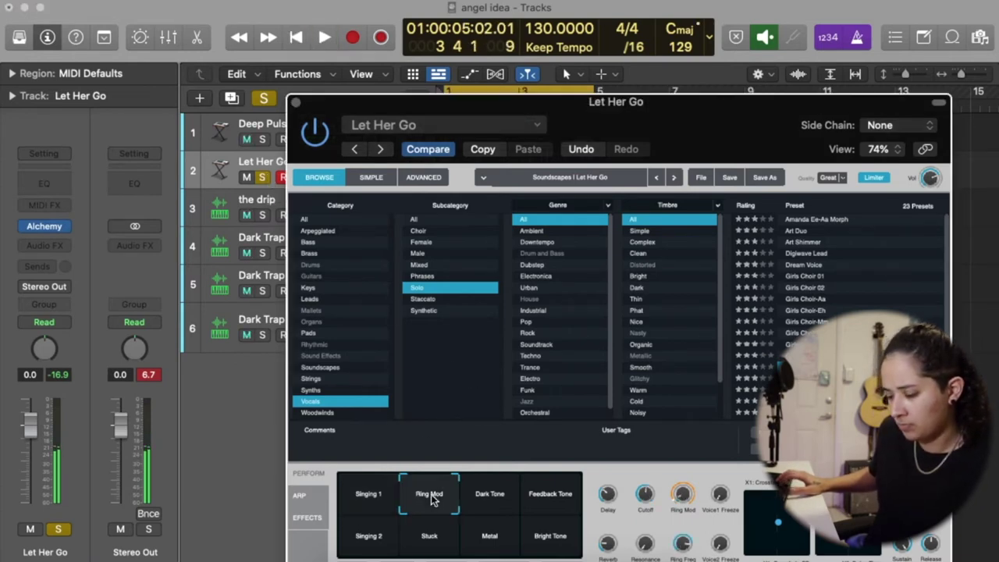
left_click(498, 504)
left_click(556, 507)
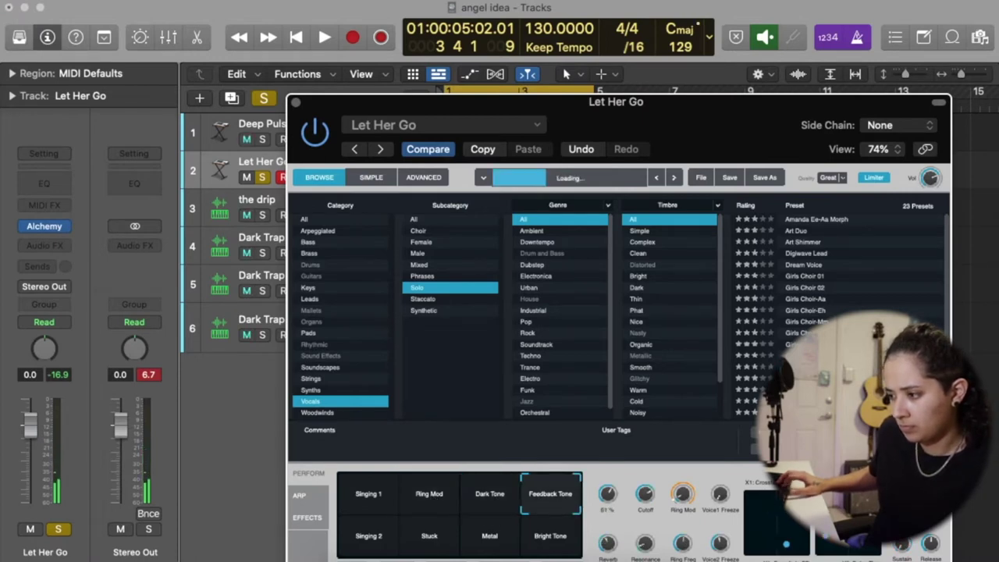
Audition Liquid Vox Lead's Thin variation and the O and Sharp S&H variations of The Melodious Vowel Piano preset
left_click(428, 495)
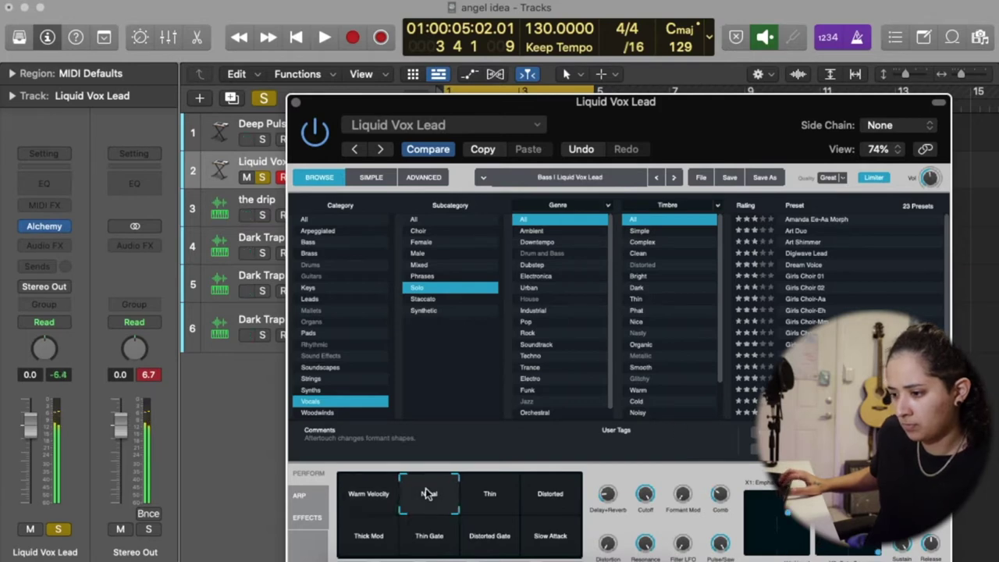
left_click(499, 501)
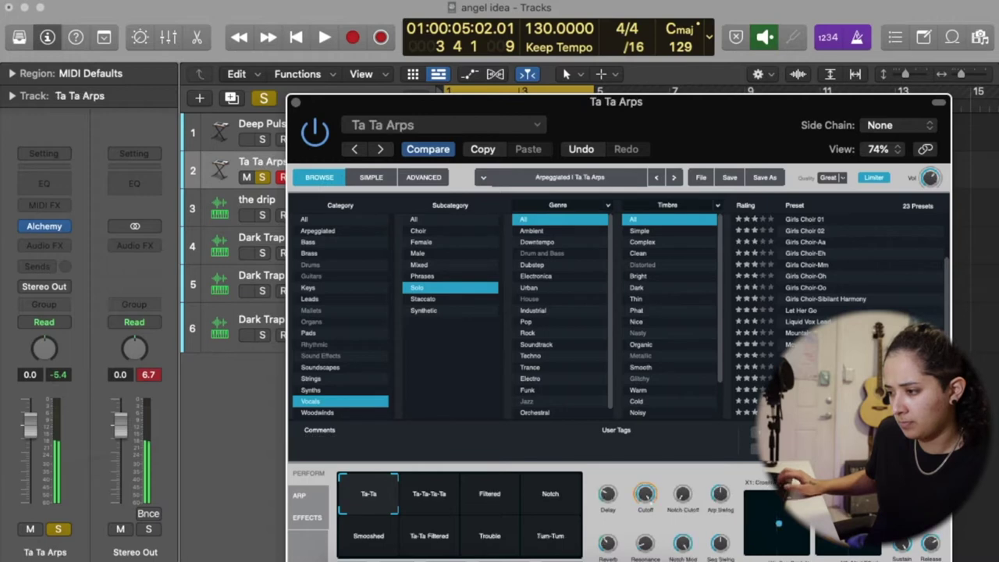
key("Down")
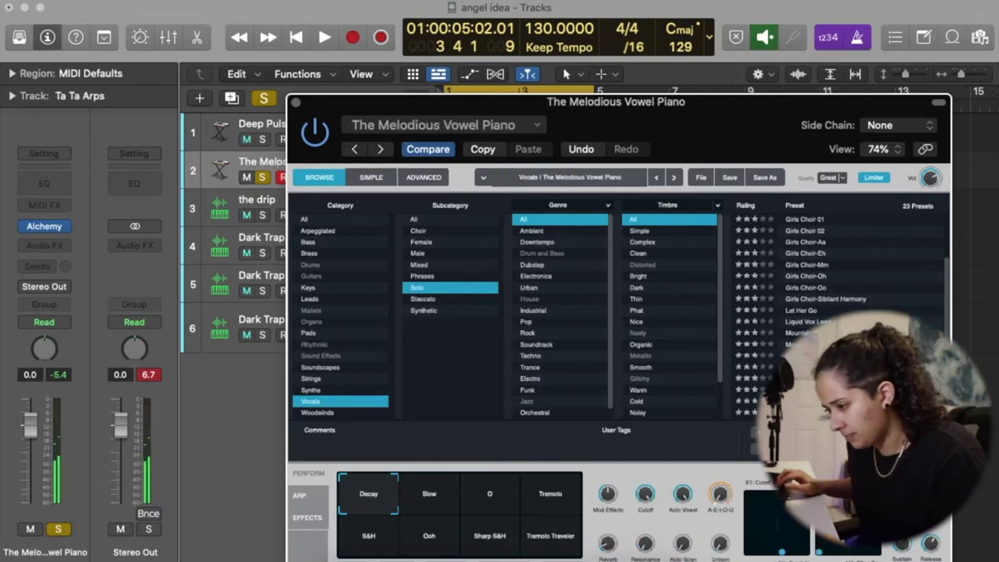
left_click(511, 496)
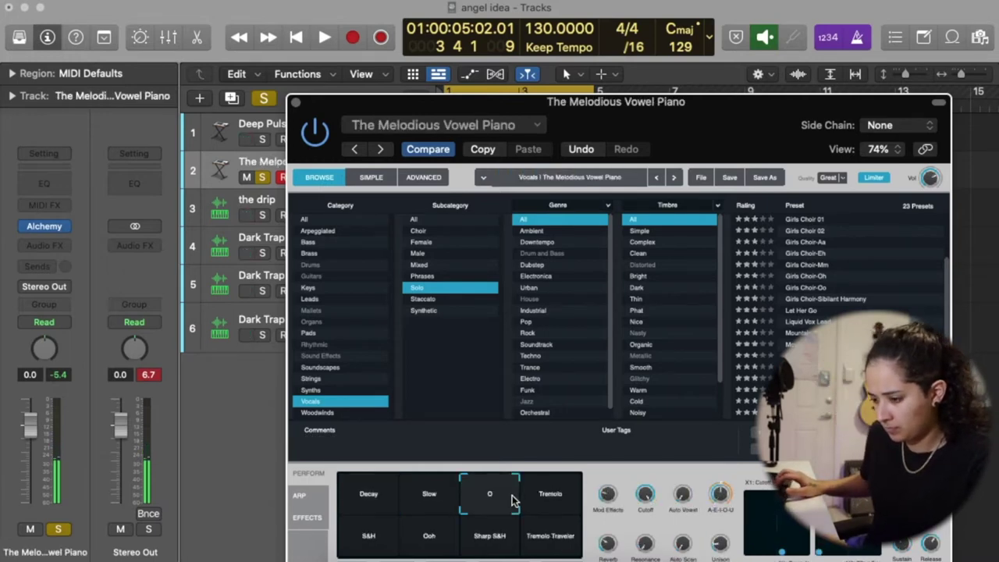
left_click(490, 530)
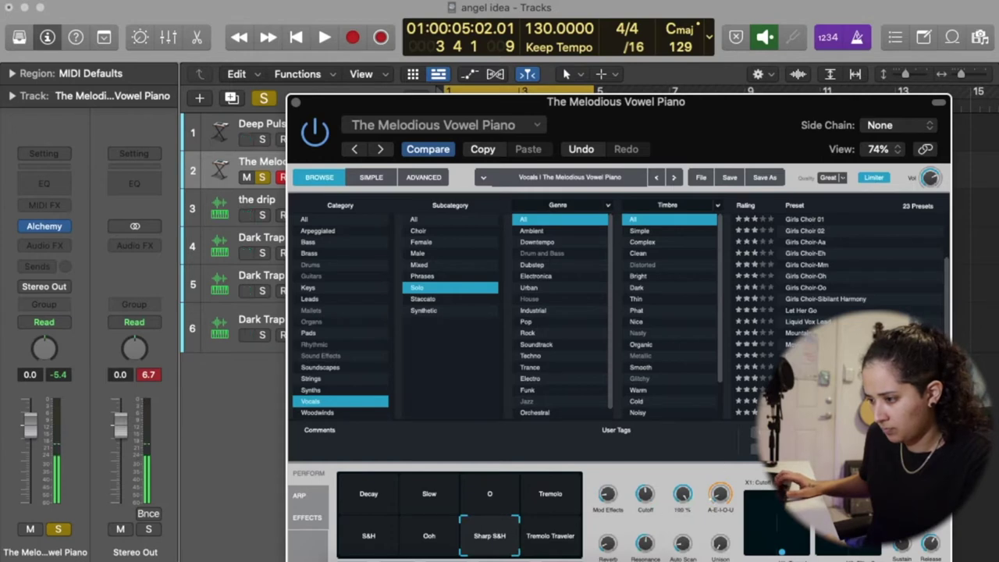
Load the Voice Becomes Flute preset, compare its Voice Hi Gain variation and select Vocal Flute
key("Down")
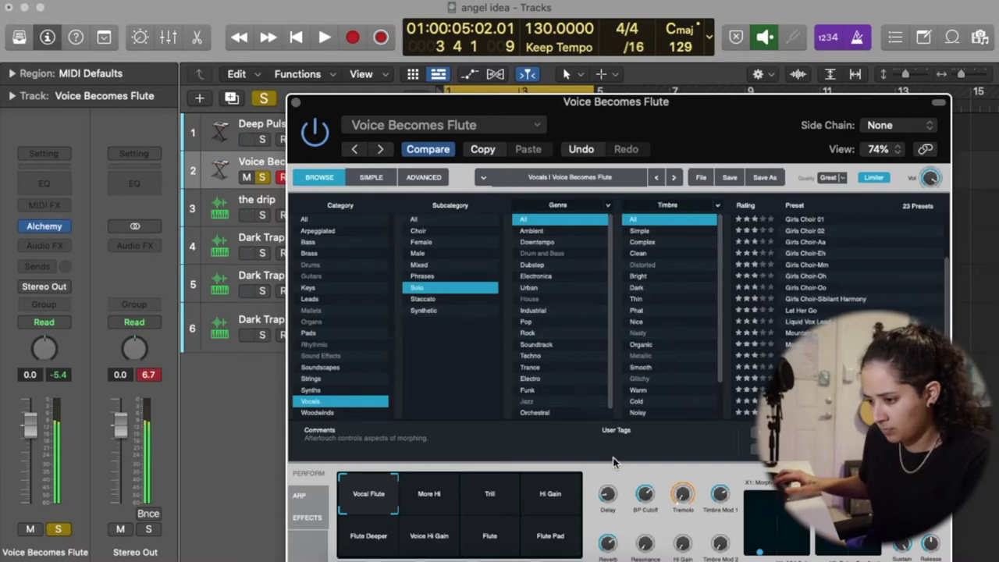
left_click(432, 537)
left_click(386, 503)
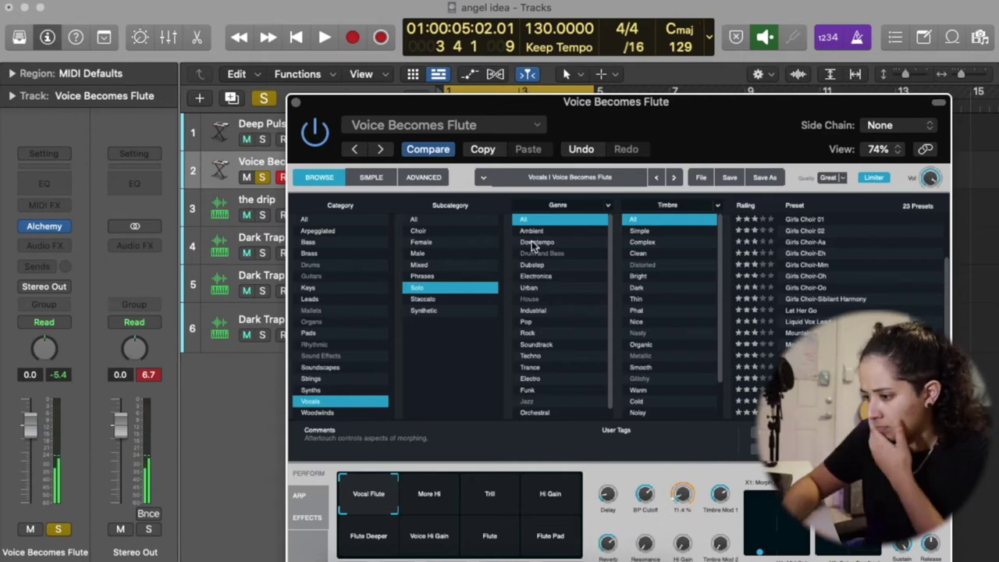
Close the Alchemy window, play the full loop and record a part in bars 1 and 3 on the Voice Becomes Flute track
left_click(295, 103)
key("space")
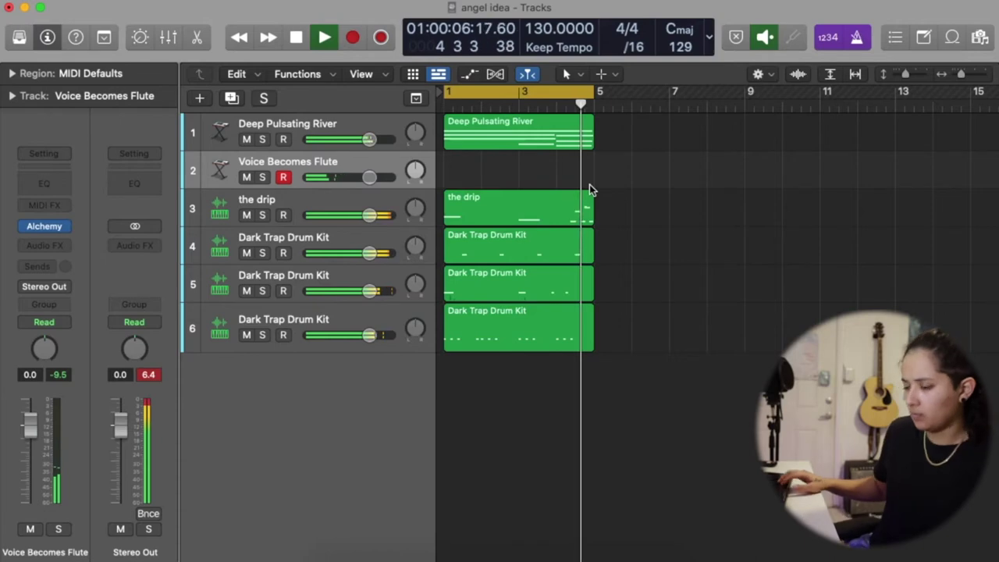
key("r")
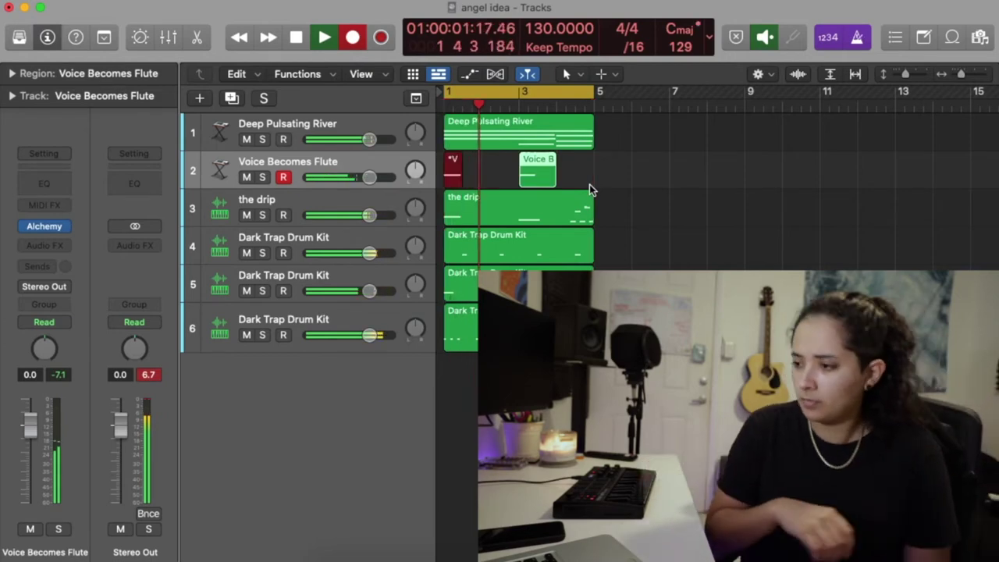
key("space")
Lower the volume of the Dark Trap Drum Kit on track 4 to -11.2 dB, play the loop and disarm the track
left_click(304, 204)
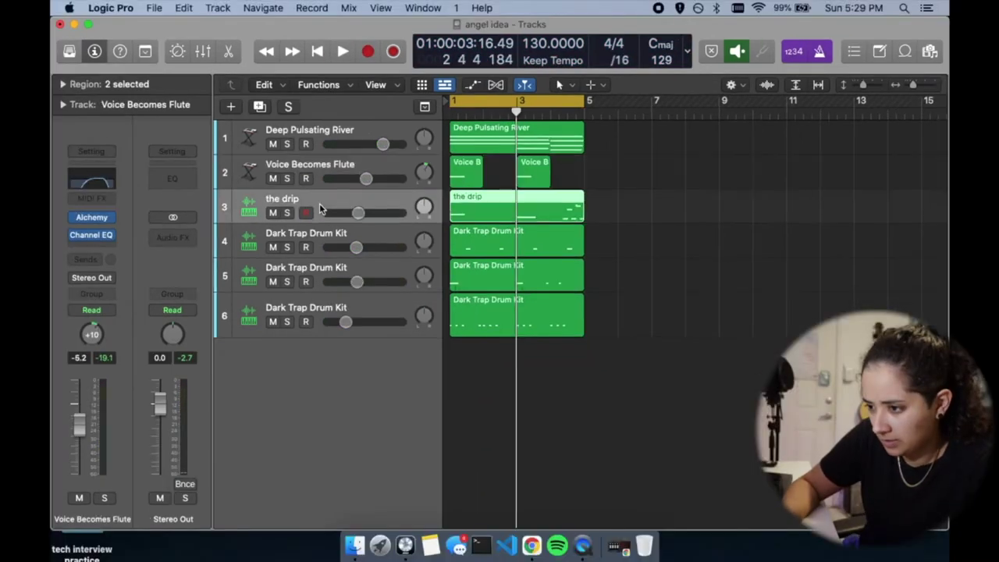
left_click(316, 234)
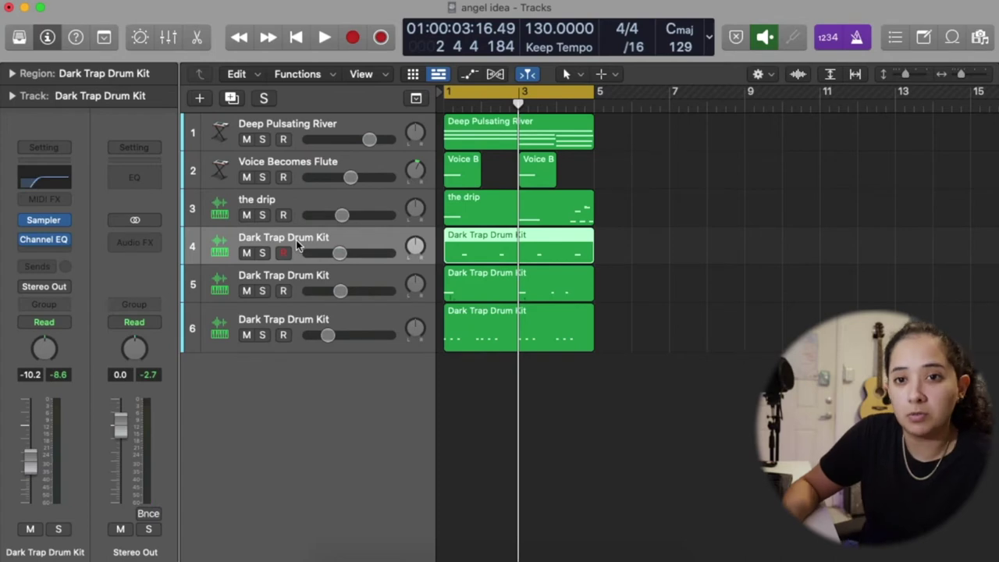
key("space")
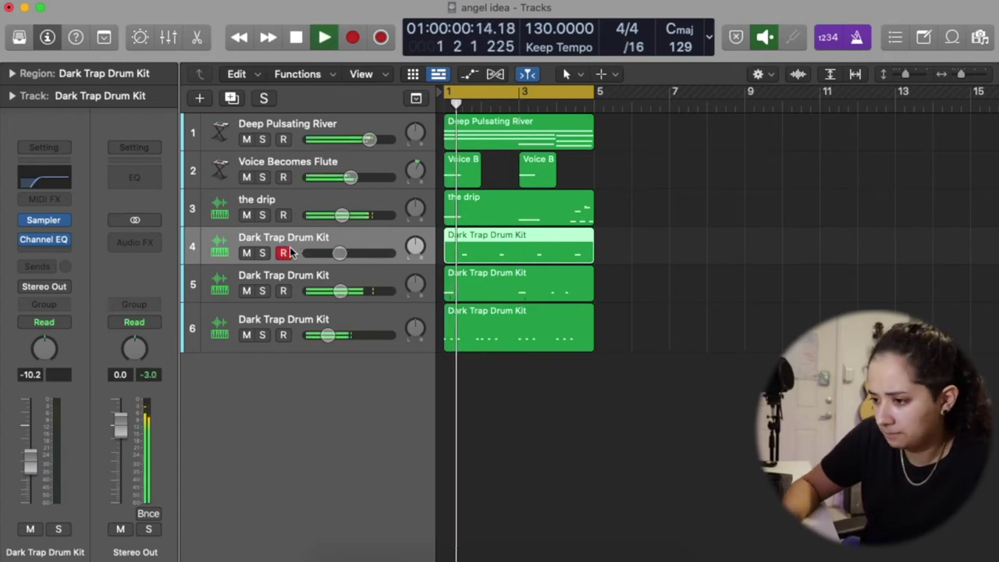
right_click(298, 227)
left_click(262, 231)
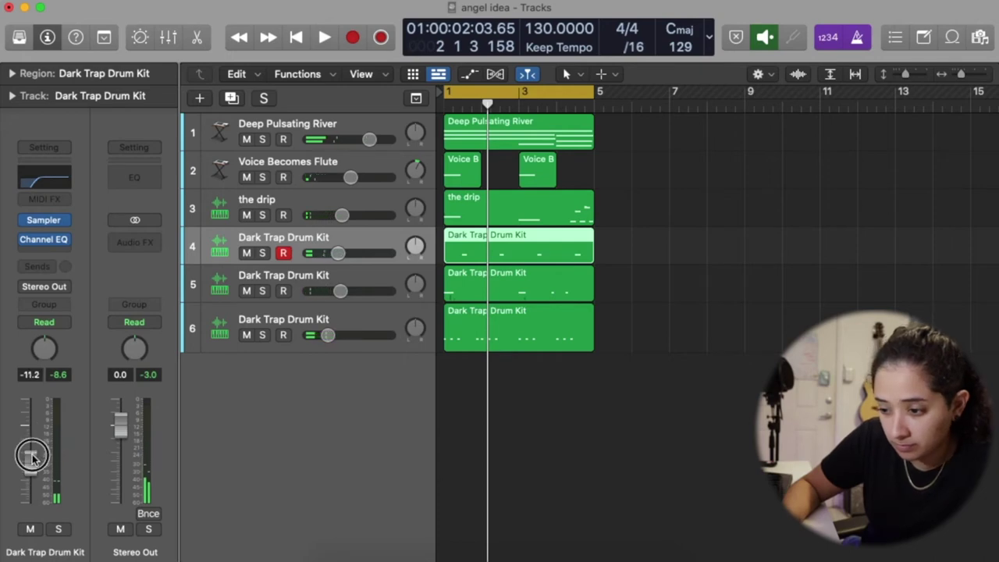
key("space")
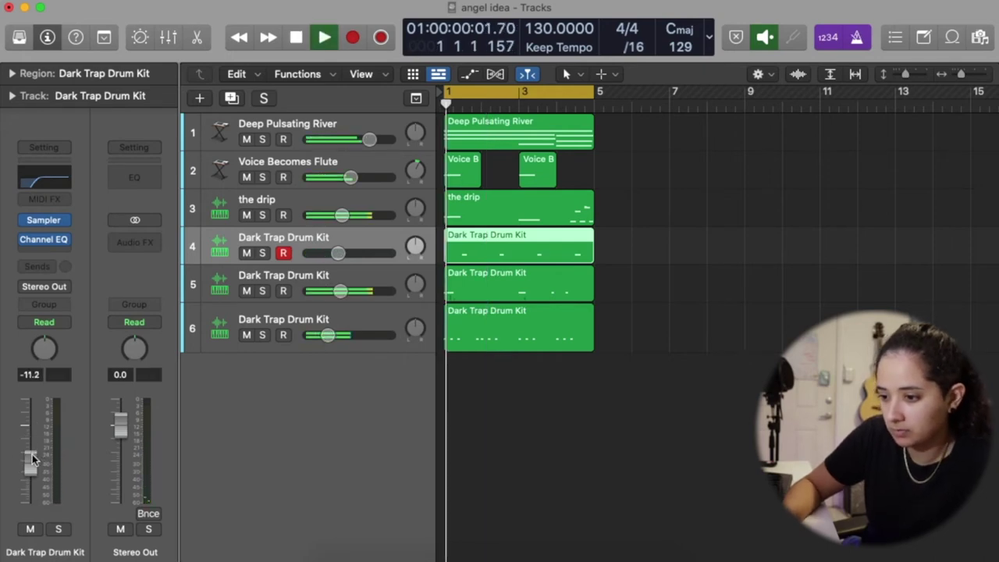
left_click(286, 255)
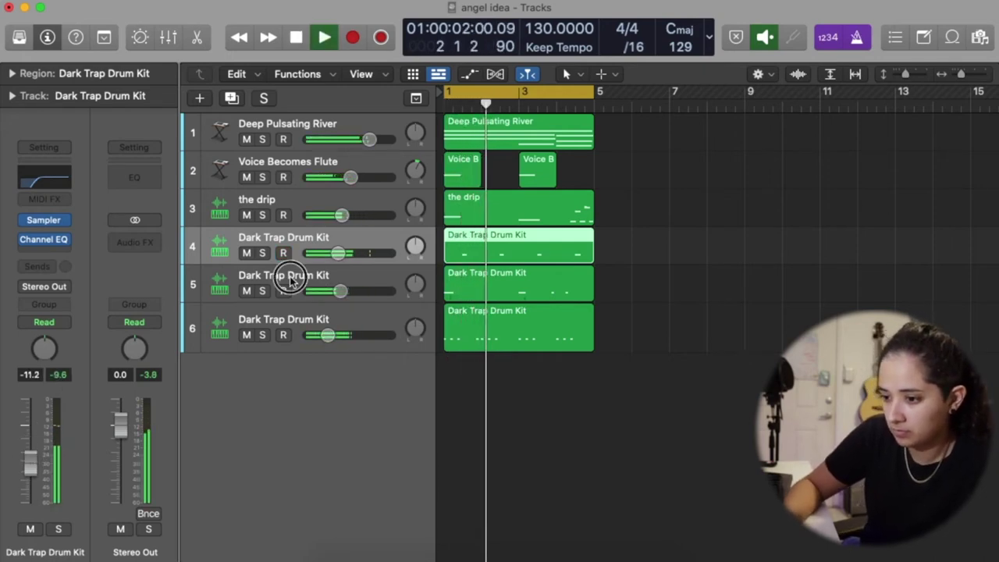
Add a Channel EQ to the Dark Trap Drum Kit on track 5 with a low cut at 41.2 Hz, and stop playback
left_click(286, 280)
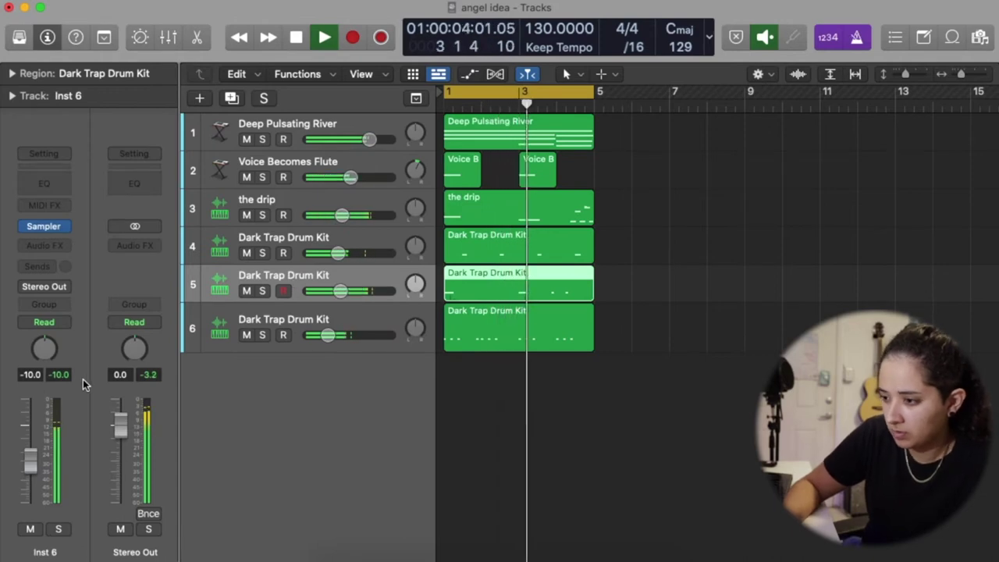
left_click(45, 187)
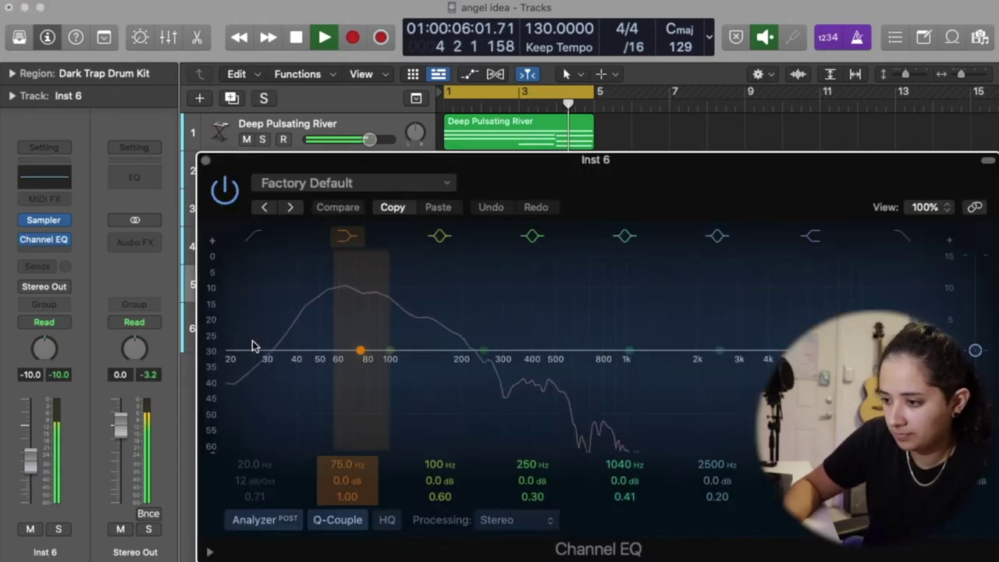
mouse_move(249, 241)
left_mouse_down()
mouse_move(250, 368)
mouse_move(326, 379)
left_mouse_up()
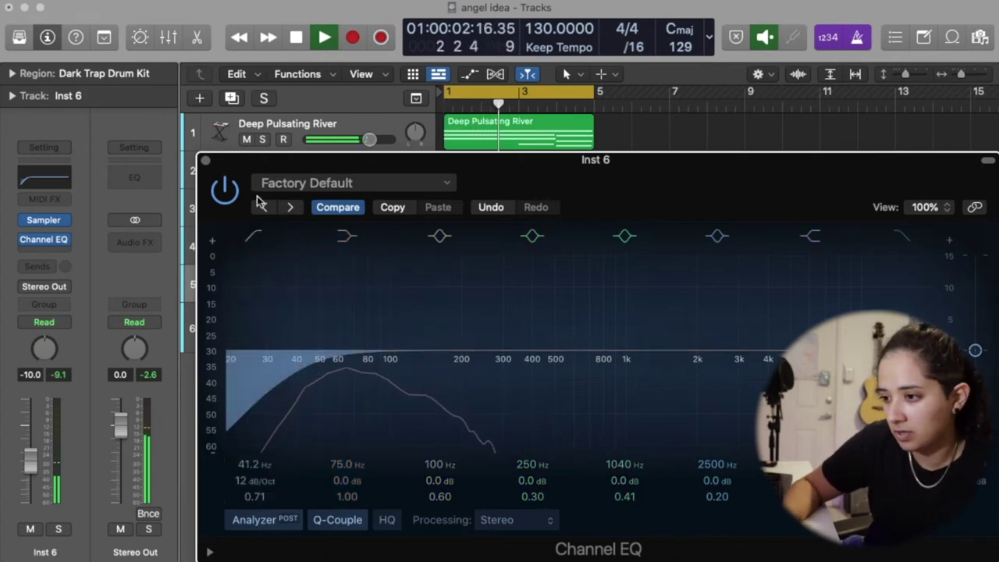
left_click(206, 161)
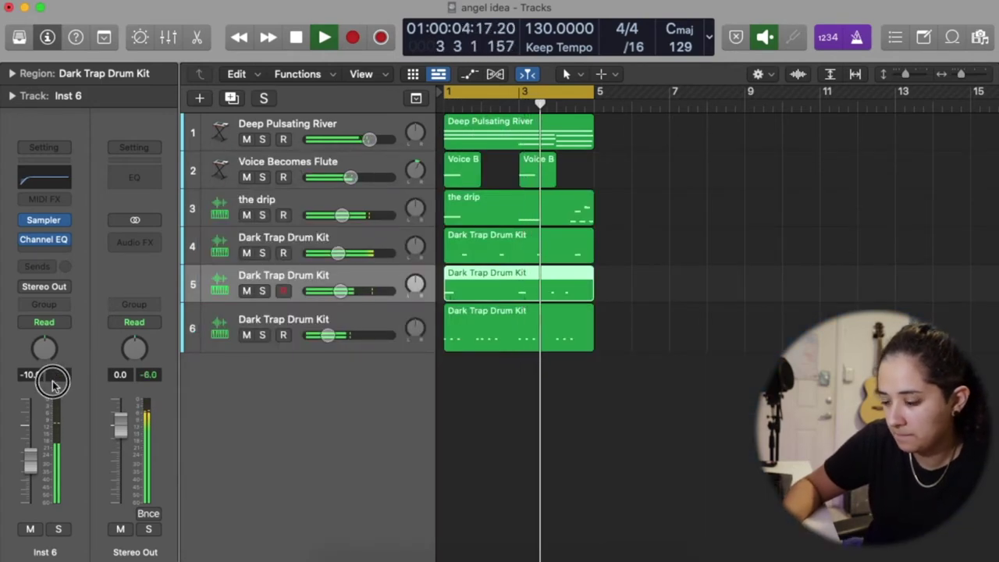
key("space")
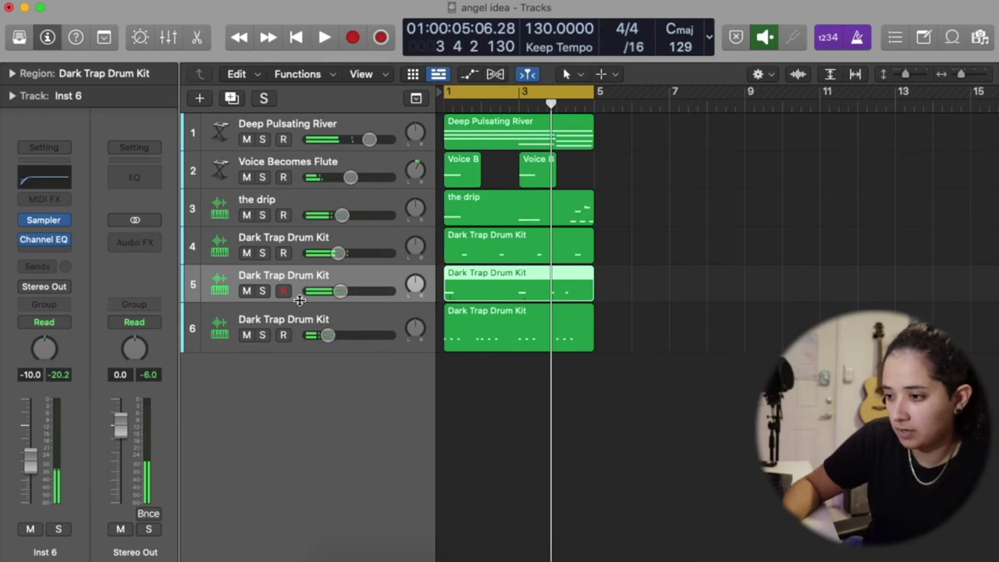
Select the drip track and open its Channel EQ to examine the curve
left_click_drag(299, 301, 299, 307)
left_click(290, 201)
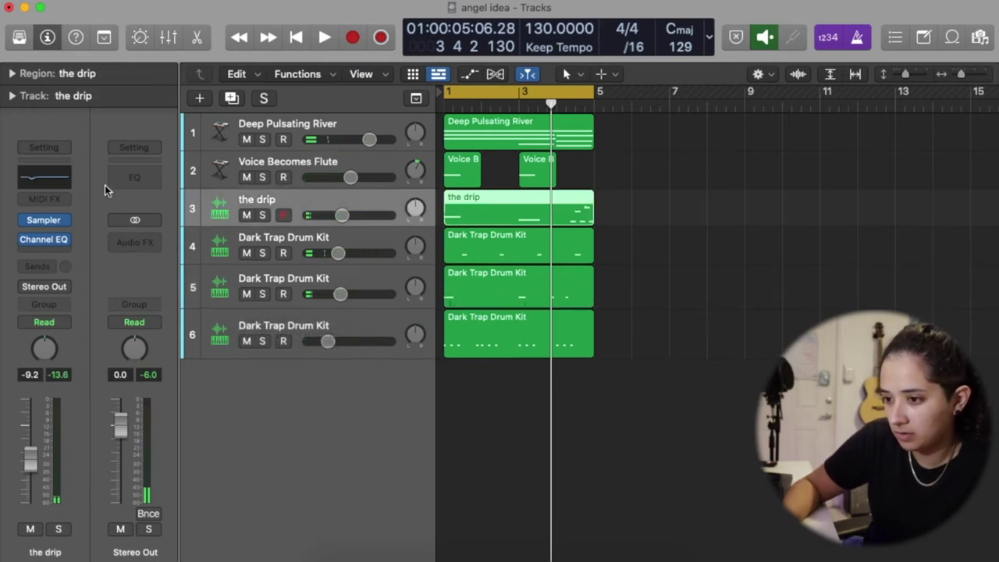
left_click(44, 178)
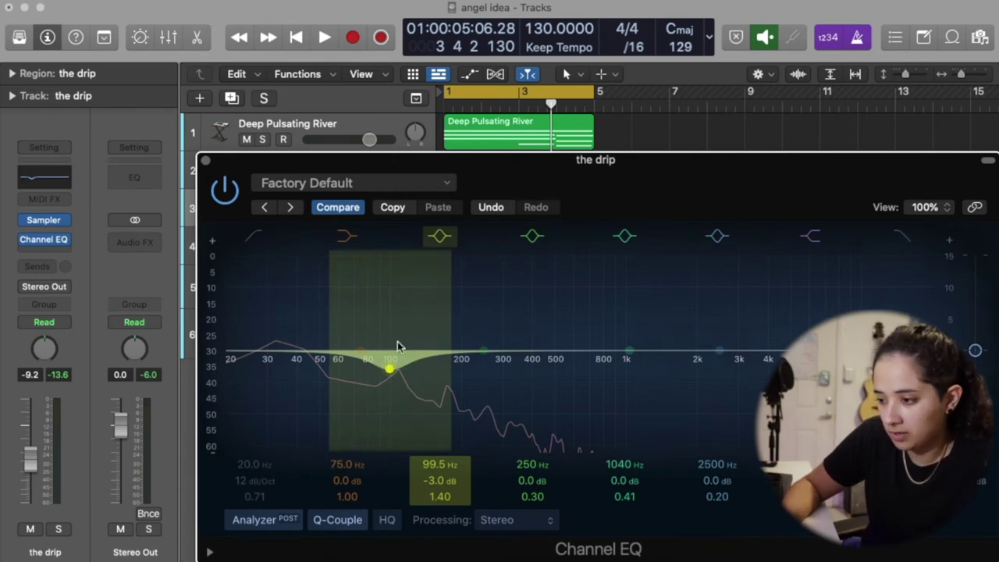
Close the drip track's EQ and add a Flanger with about 23% mix to the Dark Trap Drum Kit on track 6
left_click(207, 162)
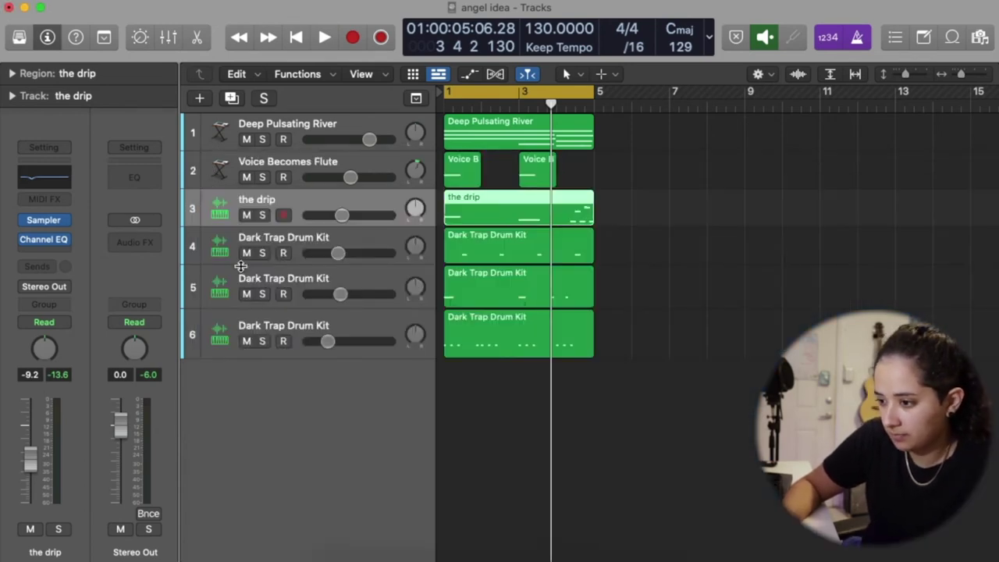
left_click(291, 320)
left_click(45, 245)
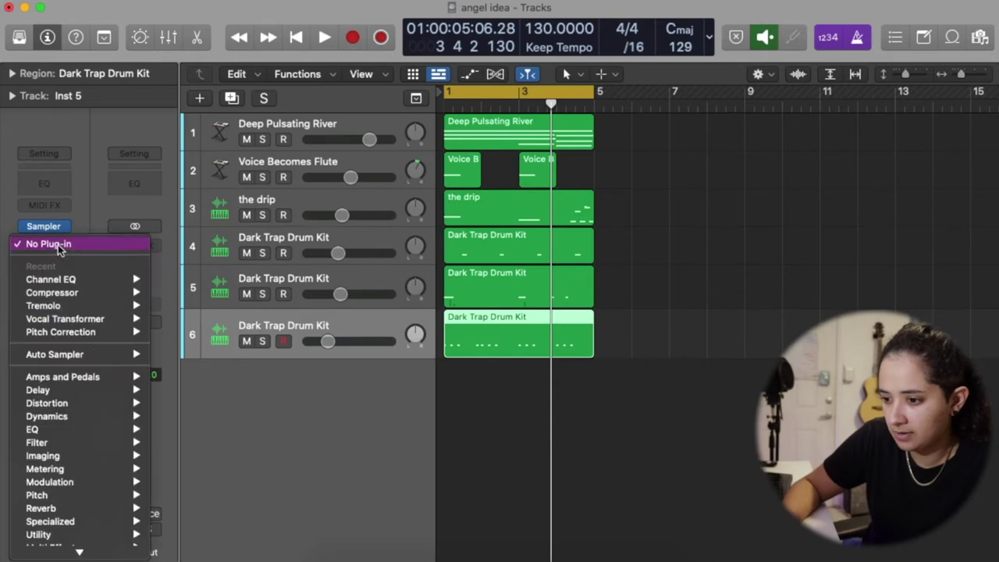
mouse_move(108, 484)
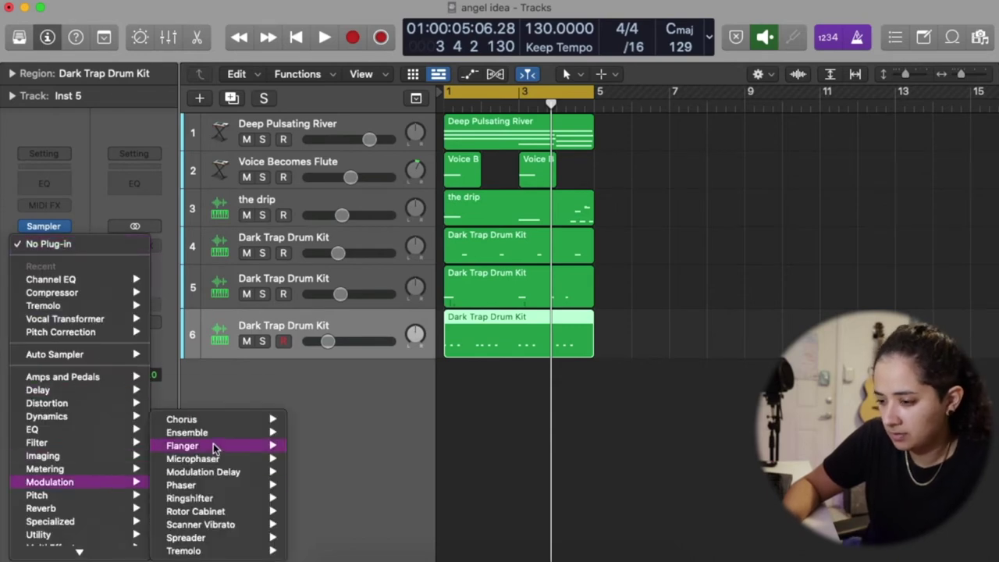
mouse_move(214, 447)
left_click(314, 444)
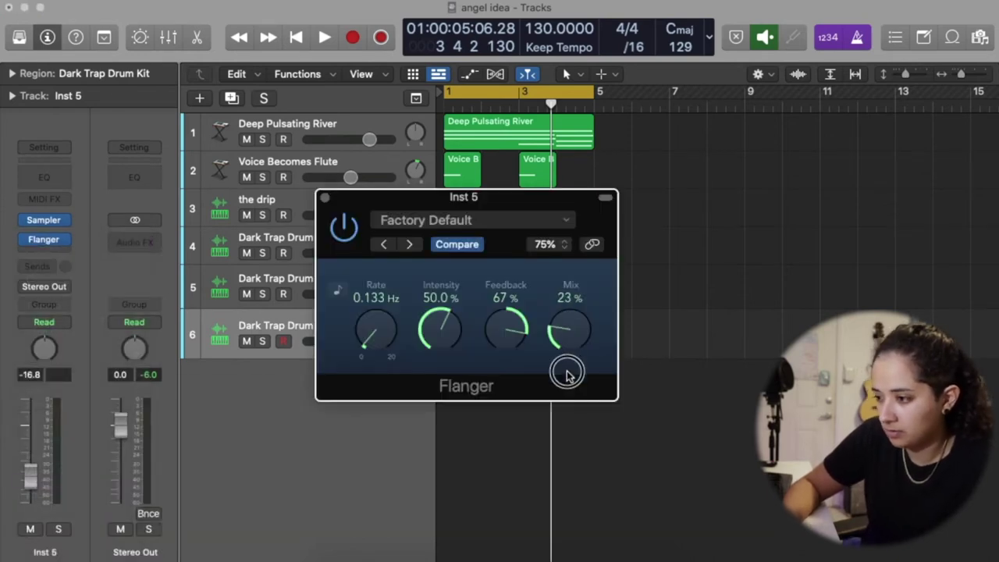
left_click(324, 198)
Add a Chorus after the Flanger on track 6, start playback and close the Chorus window
left_click(71, 256)
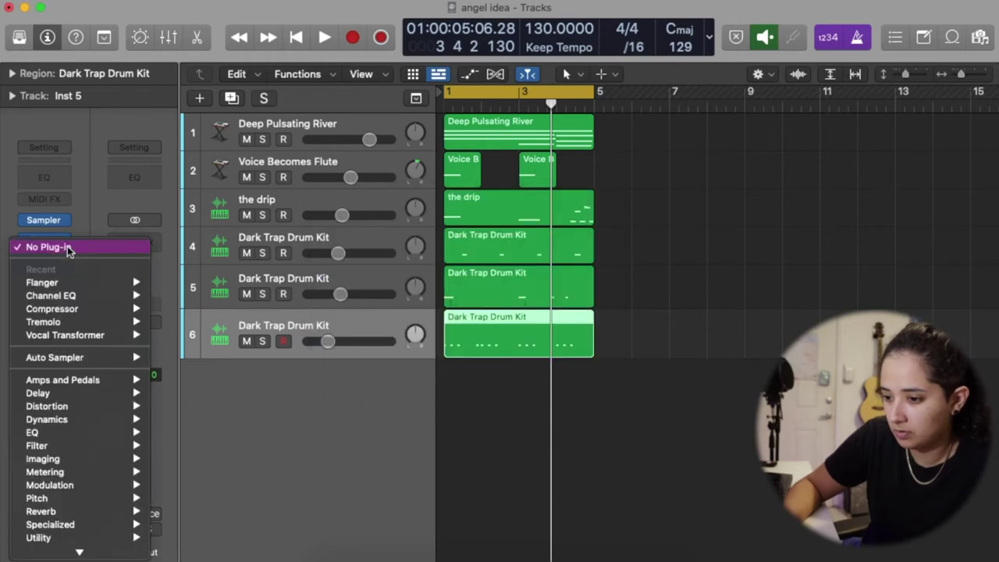
mouse_move(110, 487)
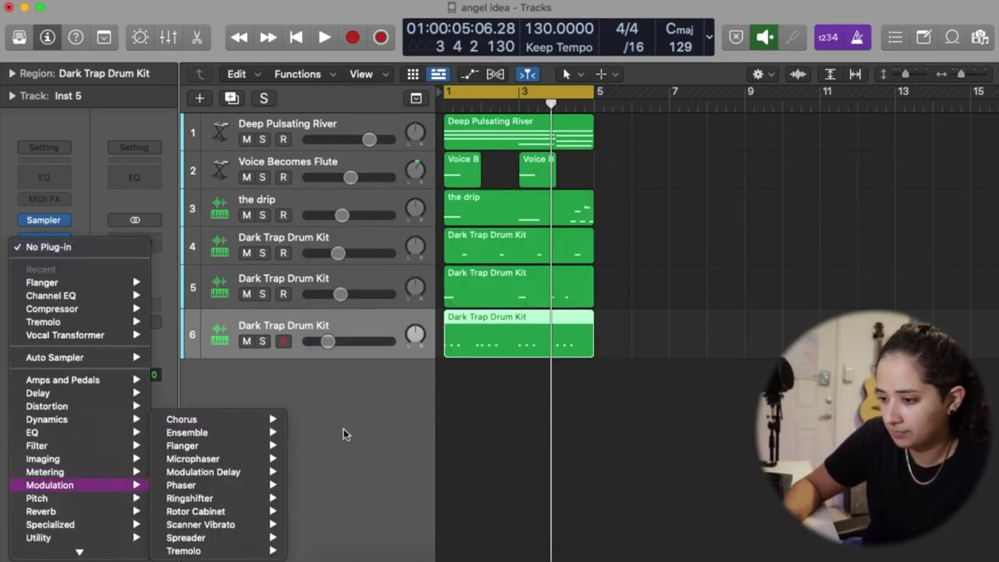
left_click(312, 418)
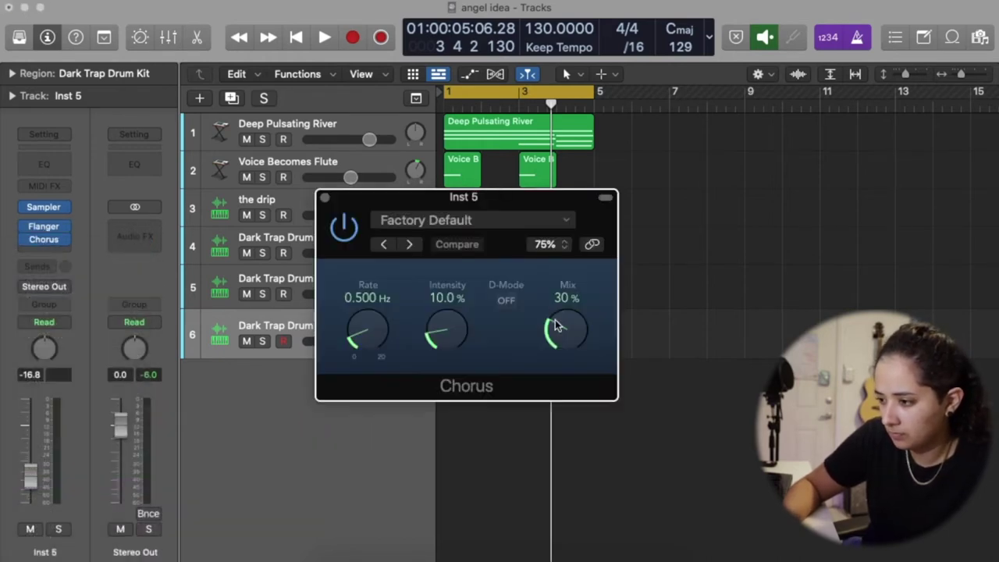
key("space")
left_click(325, 198)
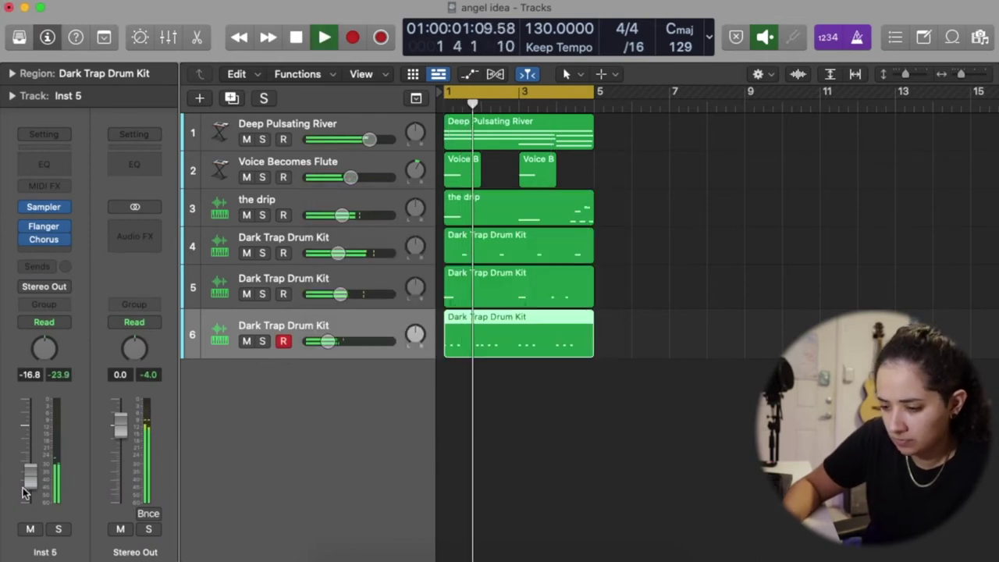
Raise track 6's volume to -7.0 dB, pan it to -20 and disarm the track
left_click_drag(28, 481, 28, 468)
left_click_drag(47, 341, 47, 353)
left_click_drag(29, 468, 33, 459)
left_click_drag(47, 351, 48, 364)
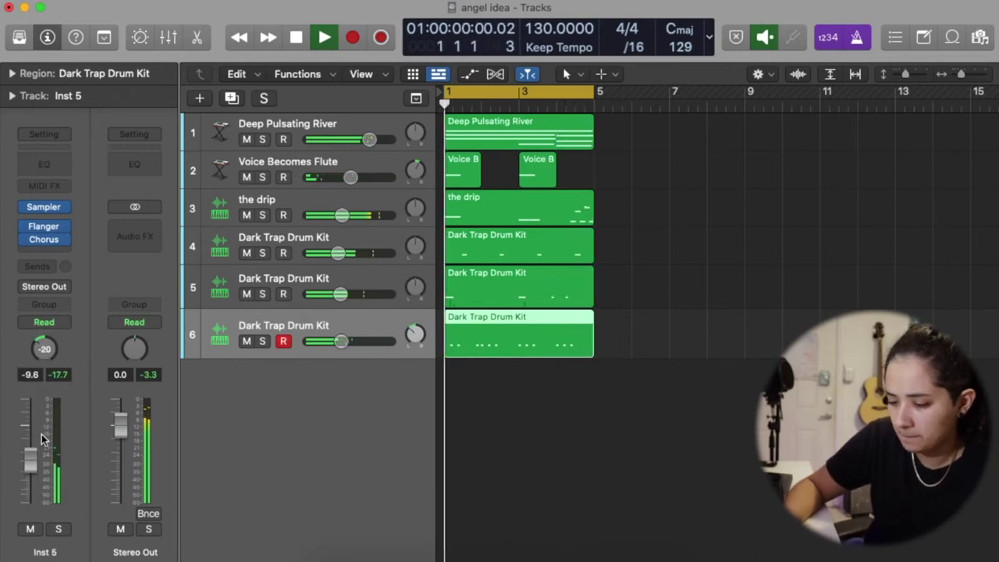
left_click(283, 341)
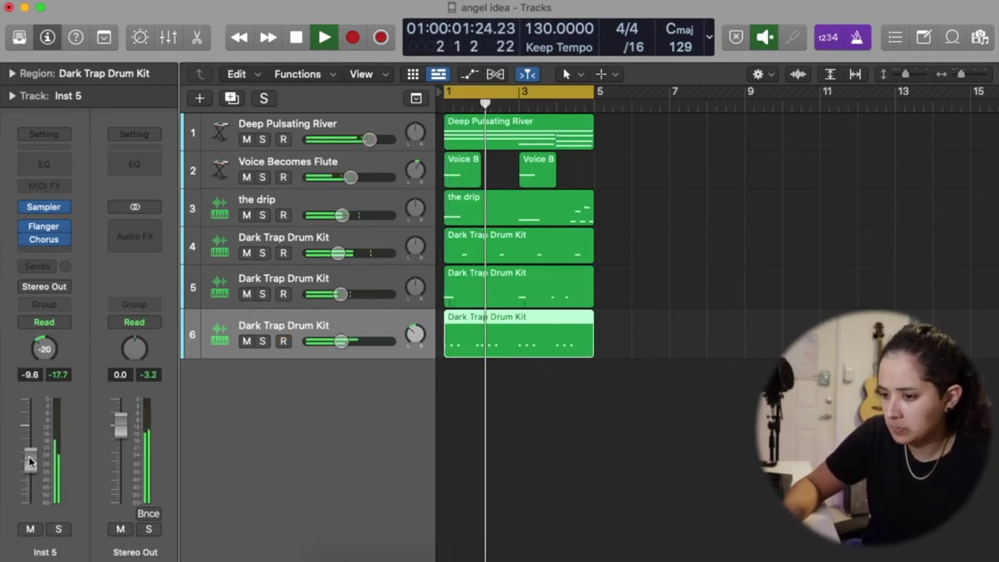
left_click_drag(30, 461, 30, 450)
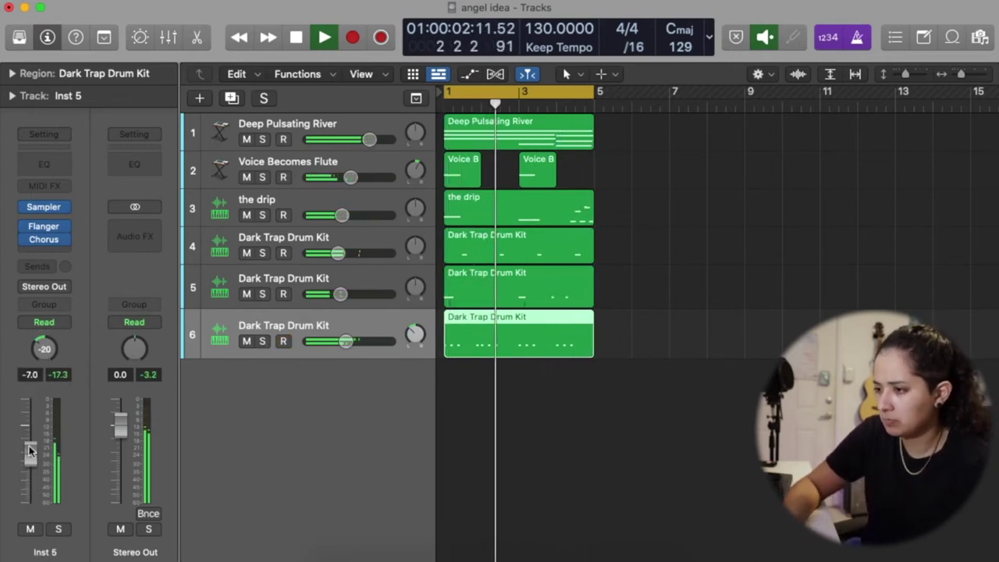
Stop playback and insert the stereo Cymatics Diablo Lite plug-in after the Channel EQ on the Dark Trap Drum Kit on track 5
left_click(283, 293)
left_click(291, 283)
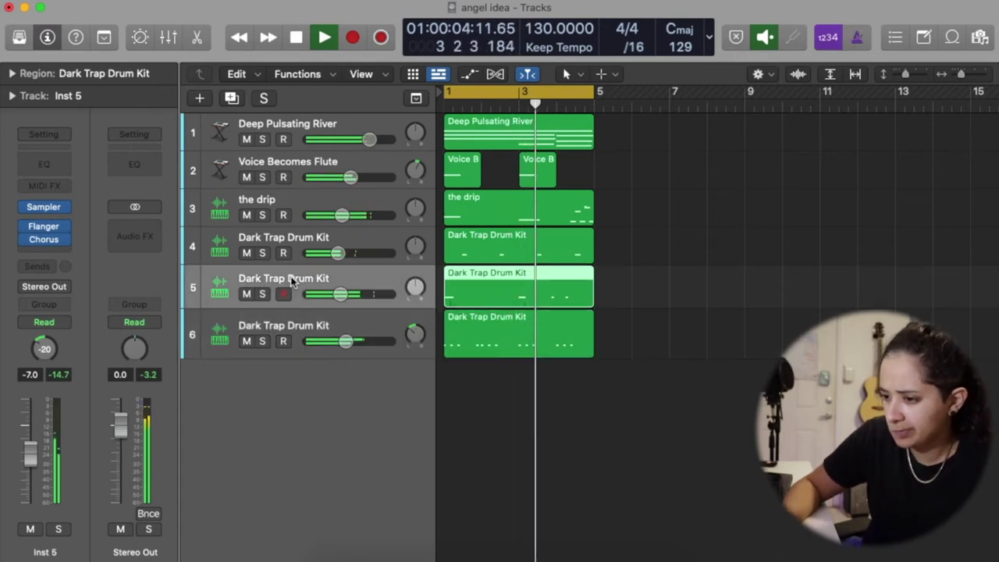
left_click(61, 249)
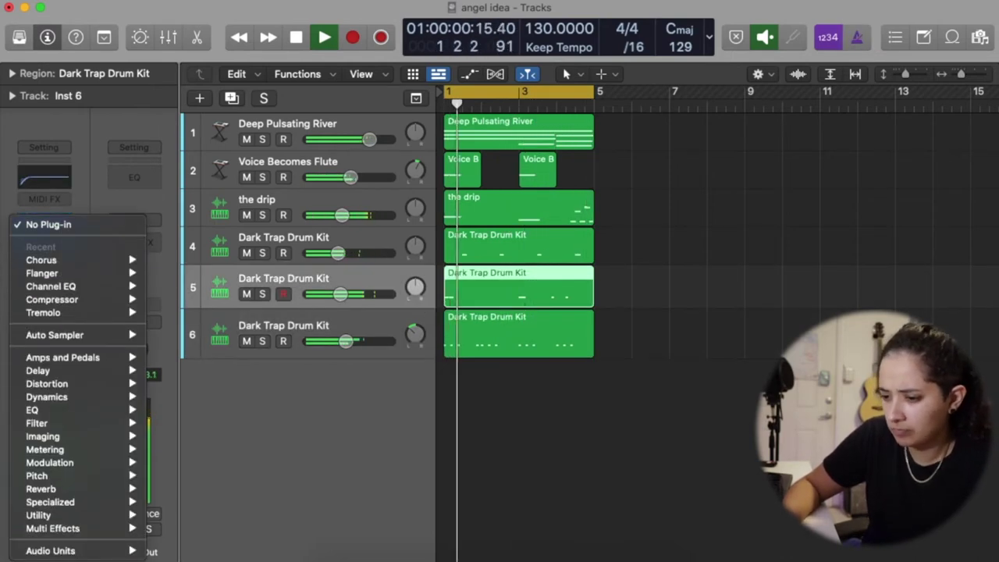
mouse_move(72, 551)
left_click(486, 422)
key("space")
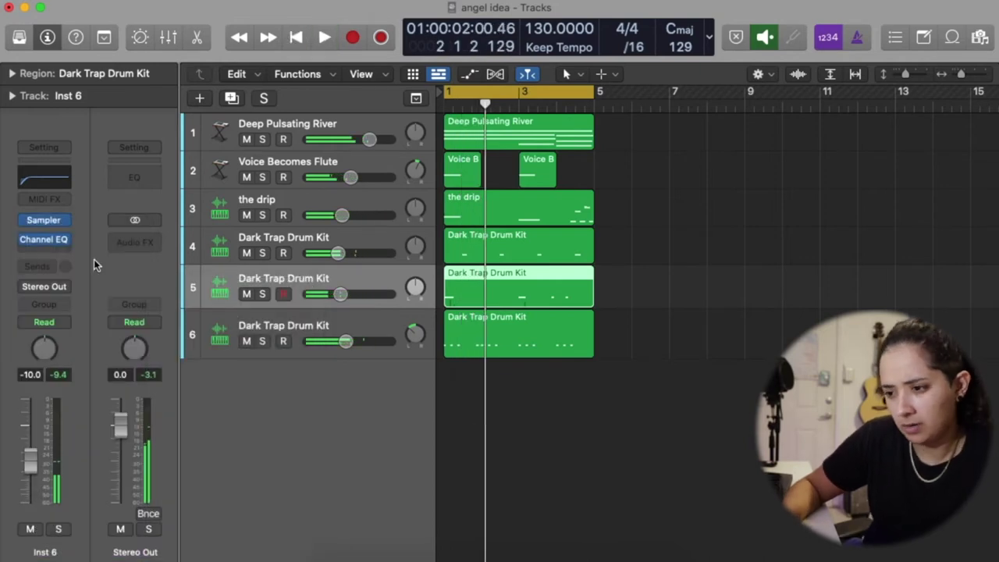
left_click(64, 251)
mouse_move(78, 550)
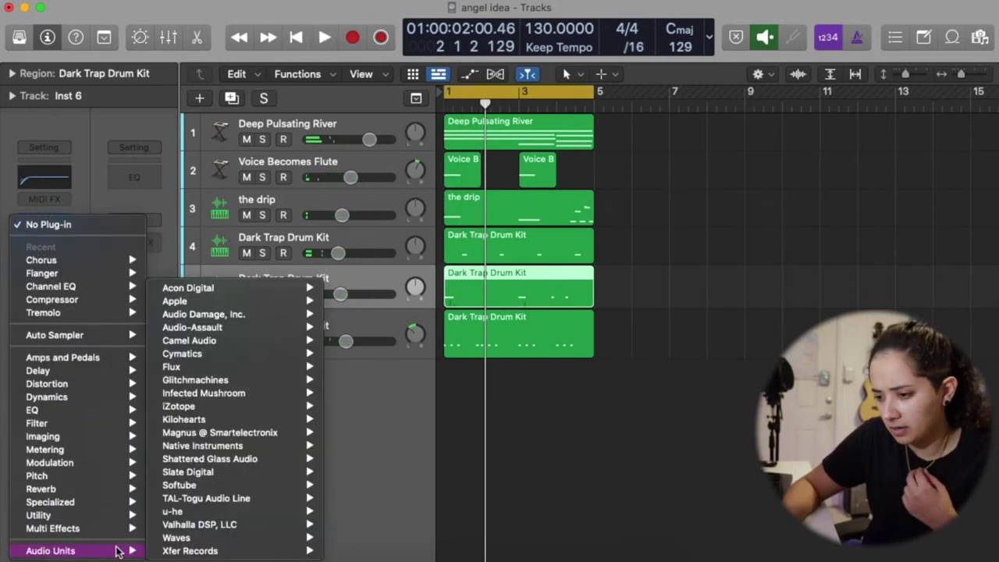
mouse_move(206, 537)
mouse_move(269, 353)
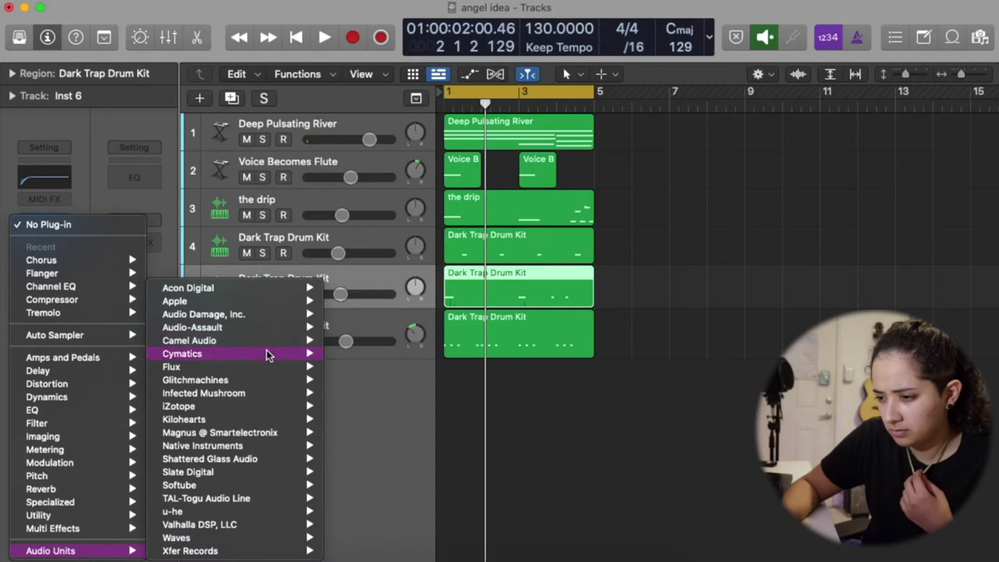
mouse_move(452, 361)
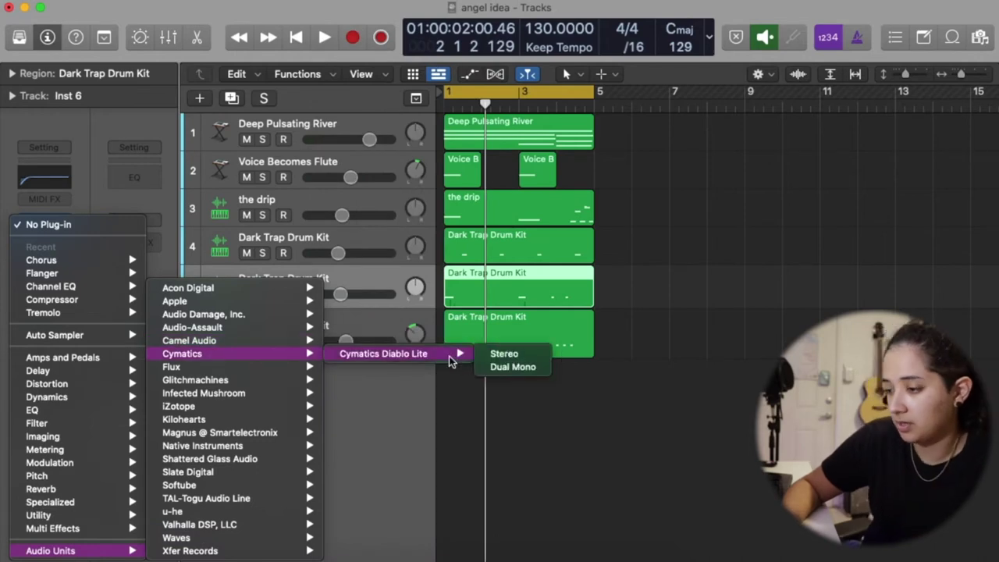
left_click(504, 354)
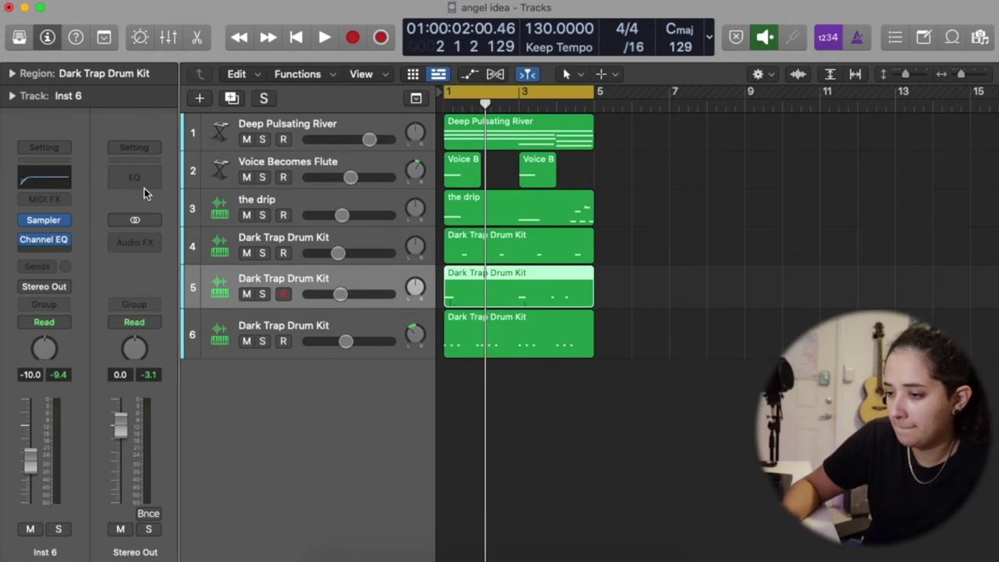
Play the loop, raise Diablo Lite's Punch moderately on track 5 and move the plug-in window clear of the transport's lower area
key("space")
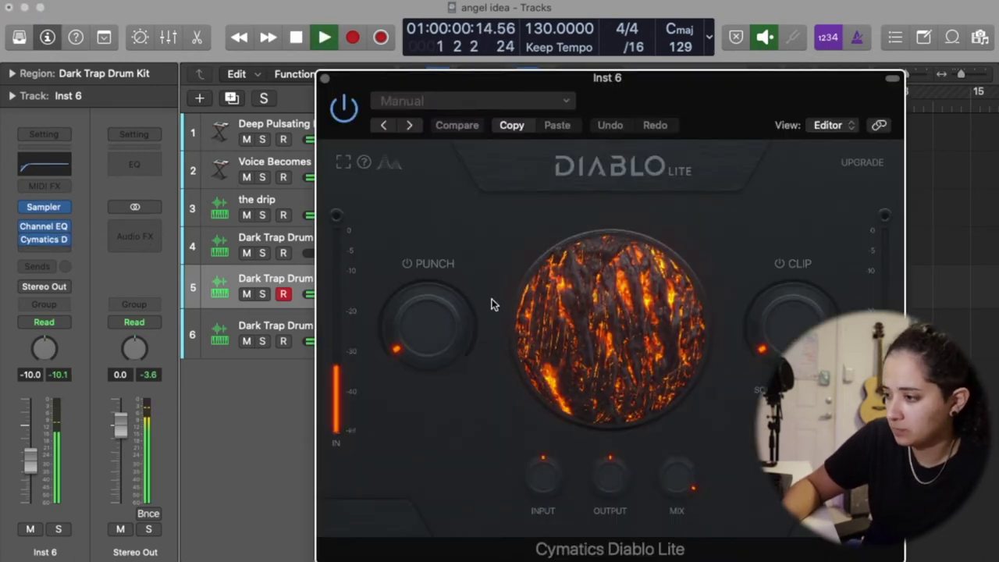
left_click_drag(424, 341, 423, 324)
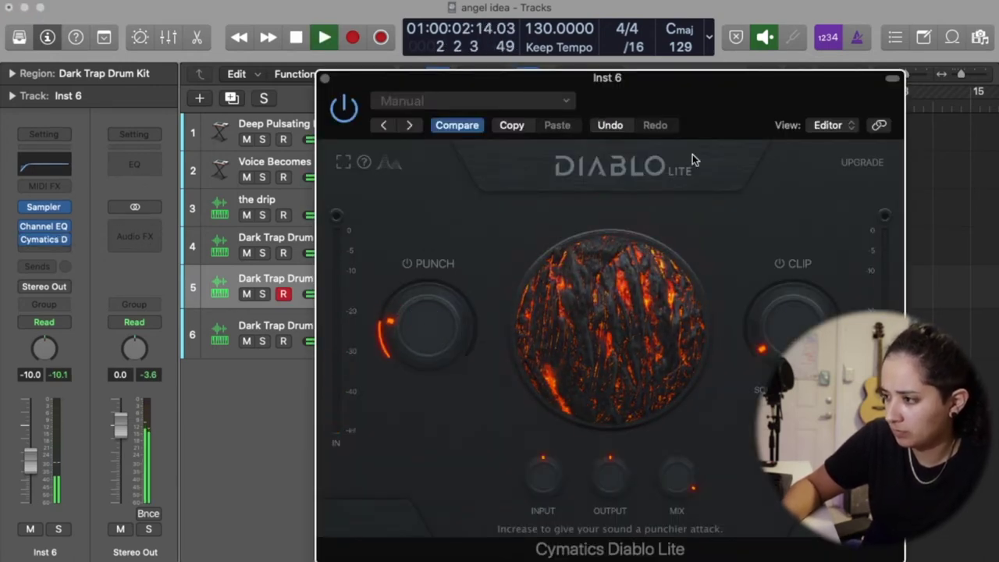
left_click_drag(791, 81, 764, 45)
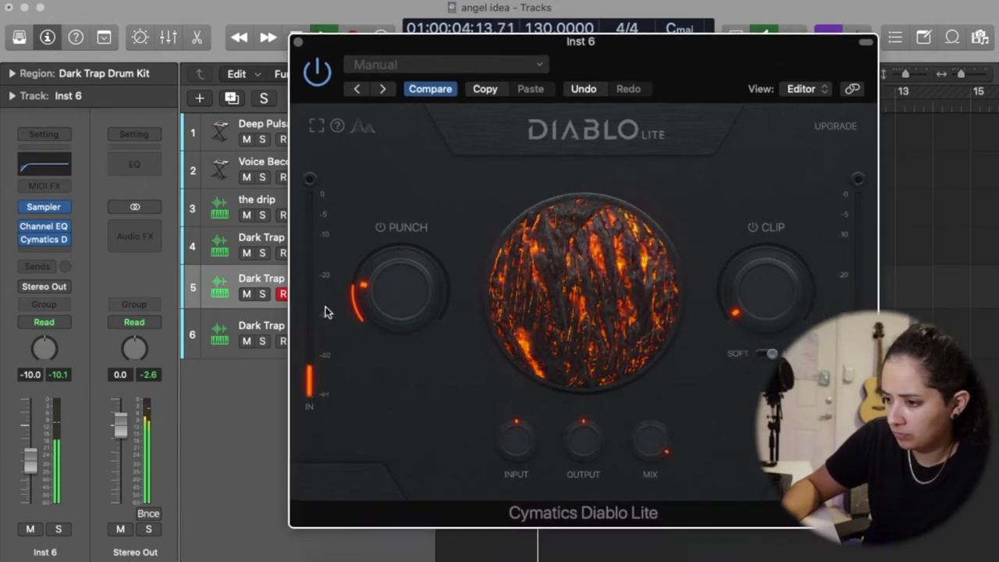
Solo track 5, lower Diablo Lite's Mix and fine-tune its Punch and Output, then unsolo the track and close the plug-in
left_click(262, 293)
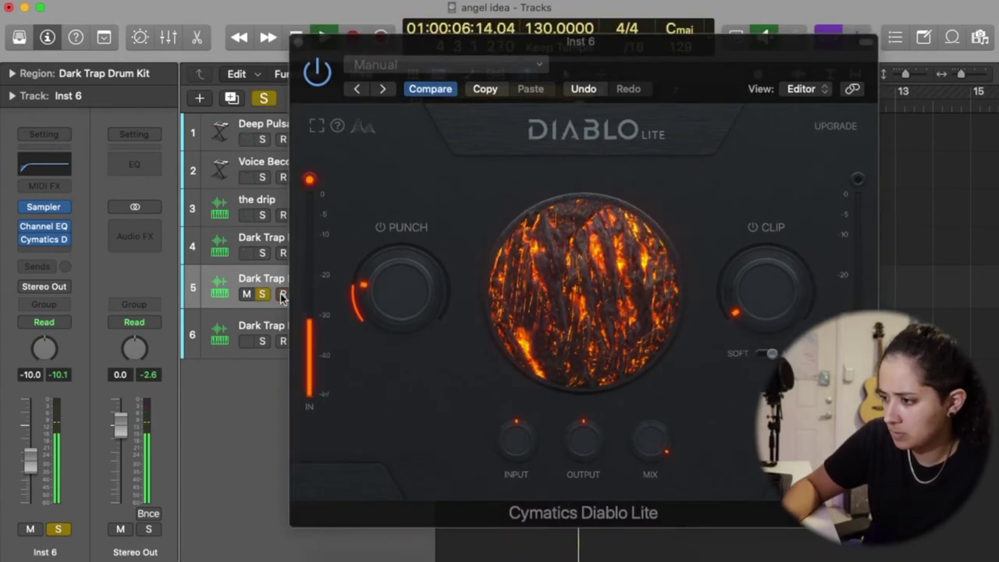
mouse_move(762, 301)
left_mouse_down()
mouse_move(758, 277)
mouse_move(757, 320)
left_mouse_up()
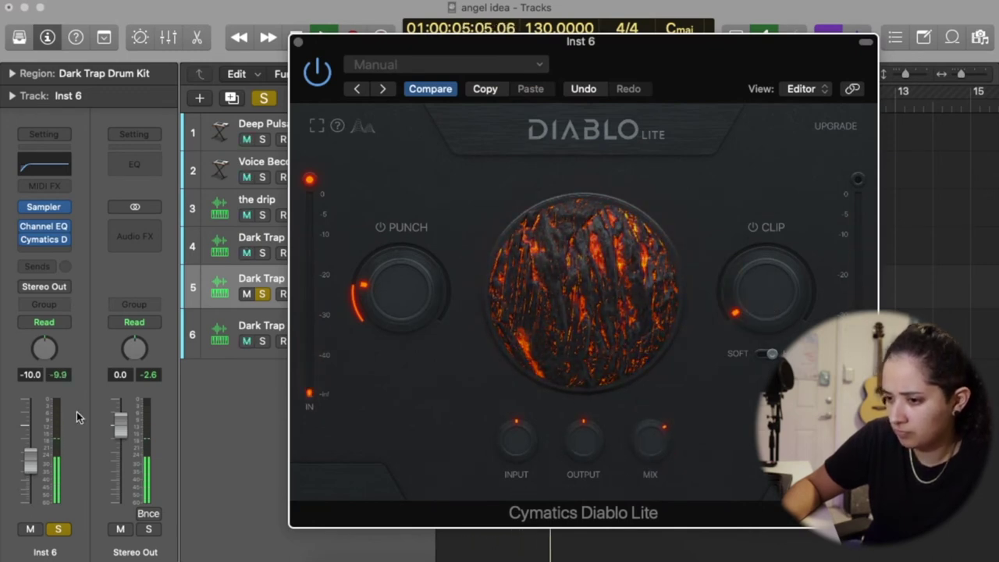
left_click(60, 376)
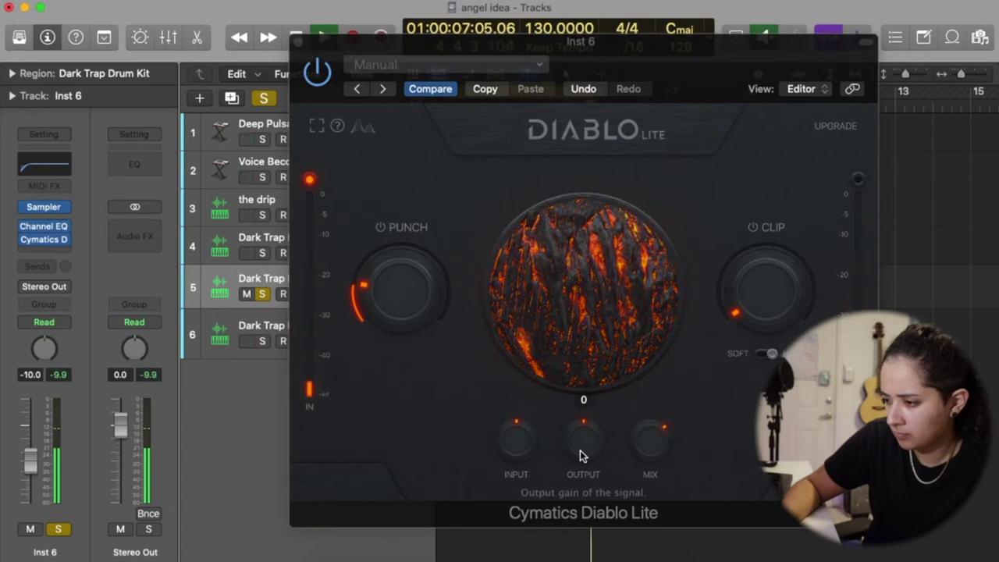
left_click_drag(580, 451, 579, 453)
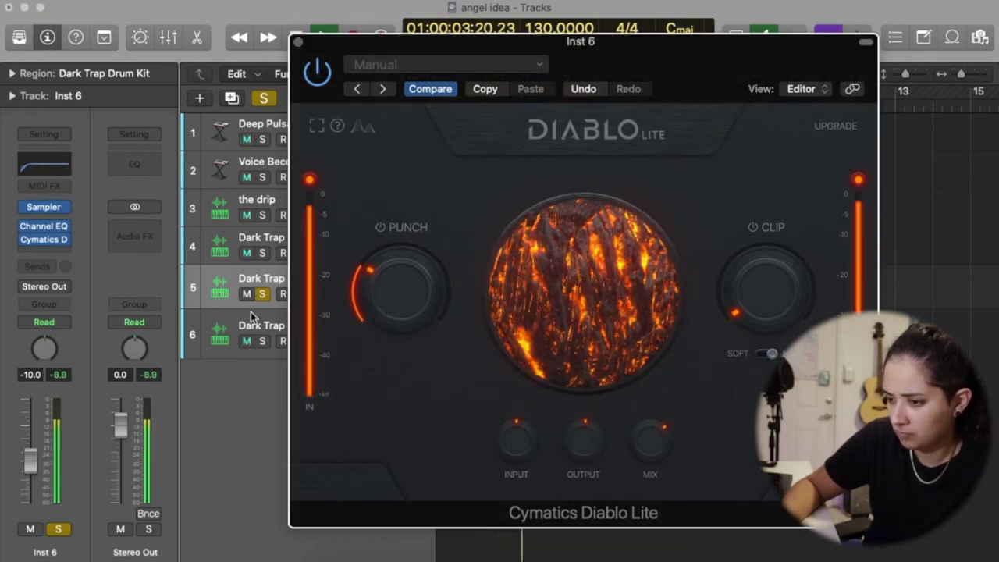
left_click(262, 293)
left_click(299, 42)
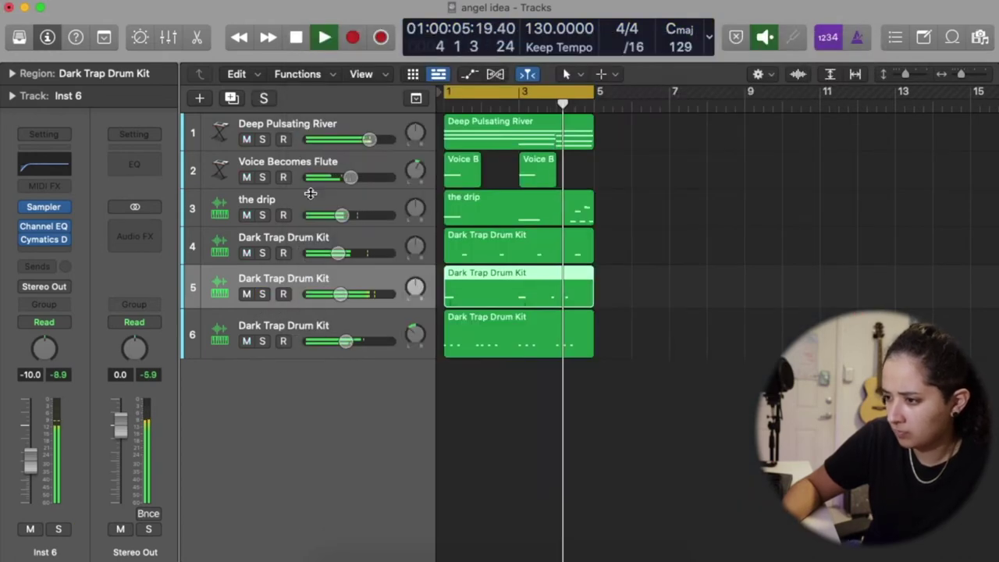
Insert stereo Cymatics Diablo Lite on the Dark Trap Drum Kit on track 4, raising Punch moderately and Clip slightly, and close it
left_click(322, 238)
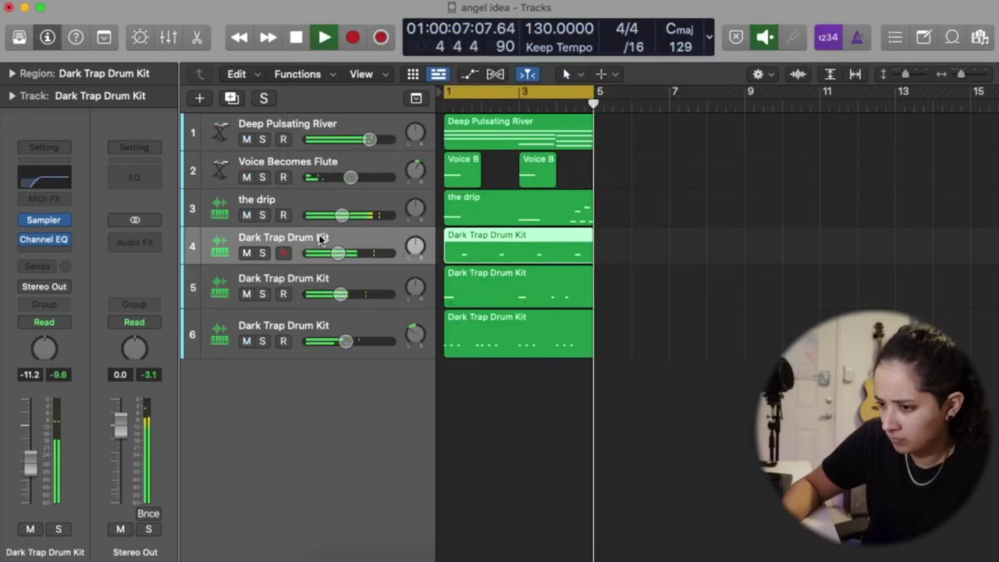
left_click(63, 254)
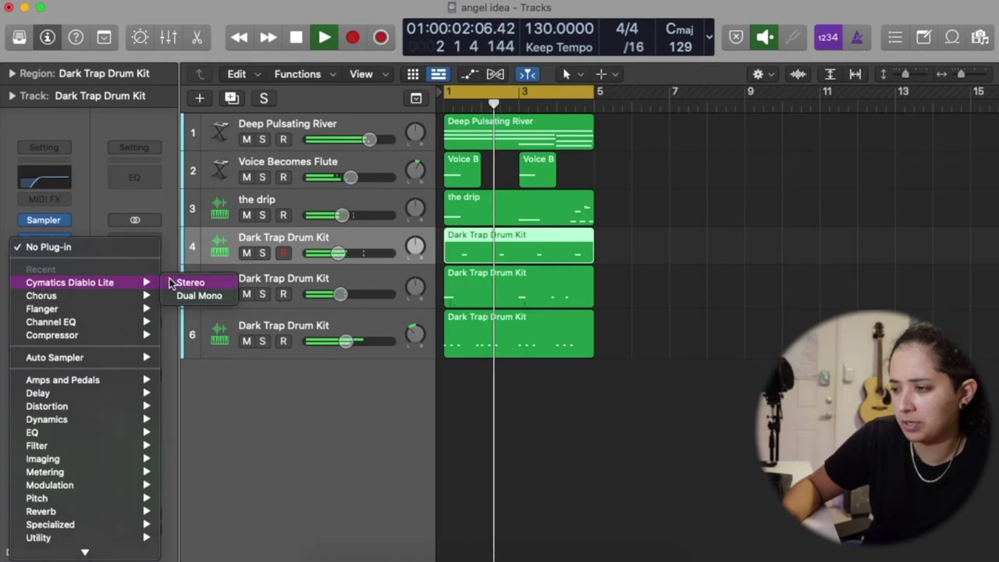
left_click(175, 283)
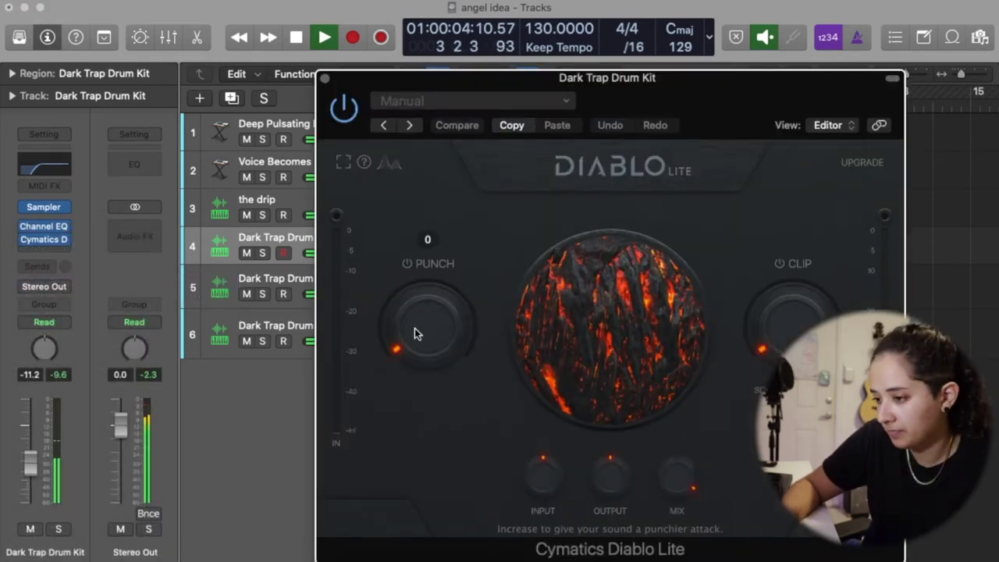
mouse_move(414, 327)
left_mouse_down()
mouse_move(414, 310)
mouse_move(414, 318)
left_mouse_up()
left_click_drag(799, 319, 798, 318)
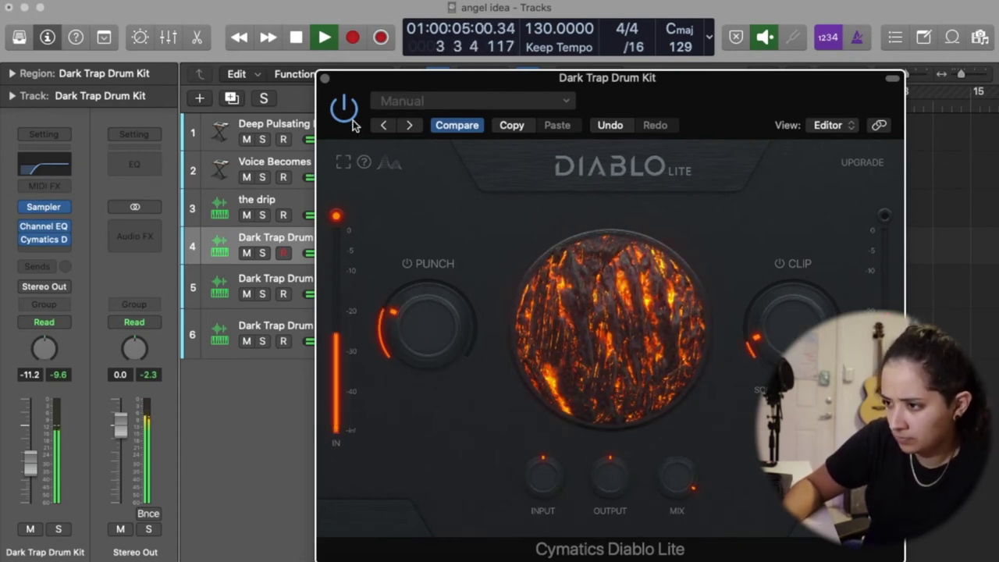
left_click(324, 78)
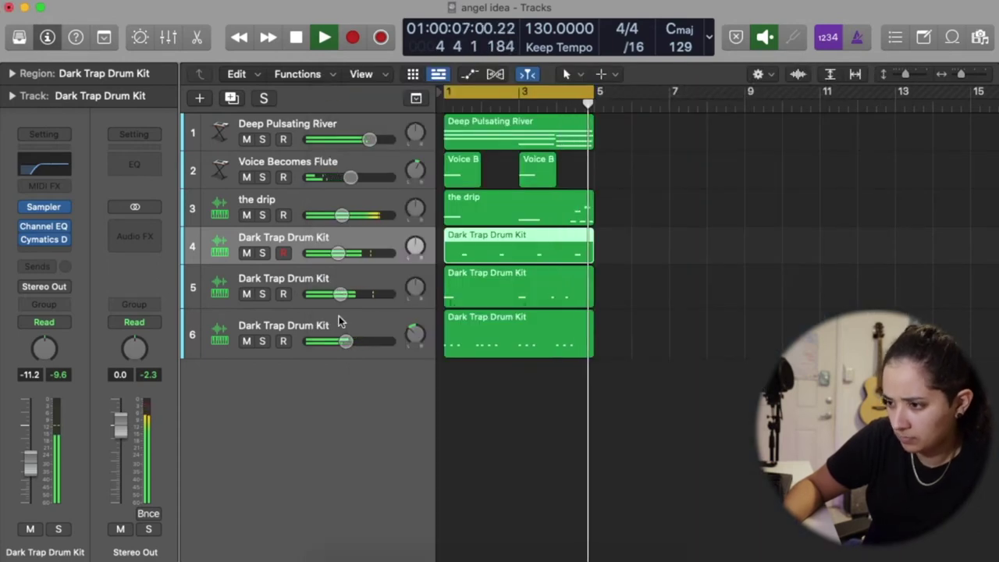
Select the drip track and lower its volume slightly while the loop plays
left_click_drag(341, 215, 334, 217)
left_click(333, 205)
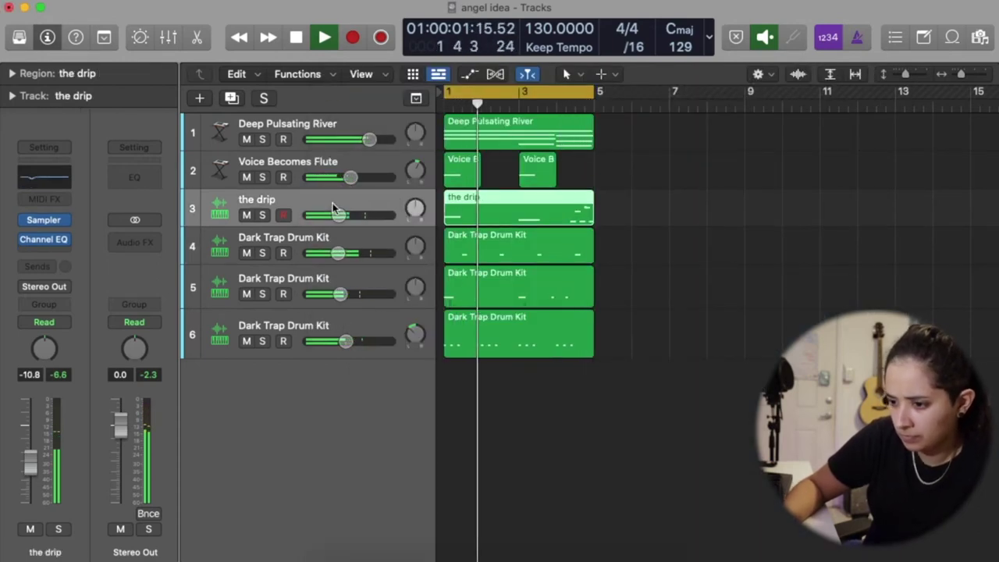
left_click_drag(32, 462, 32, 469)
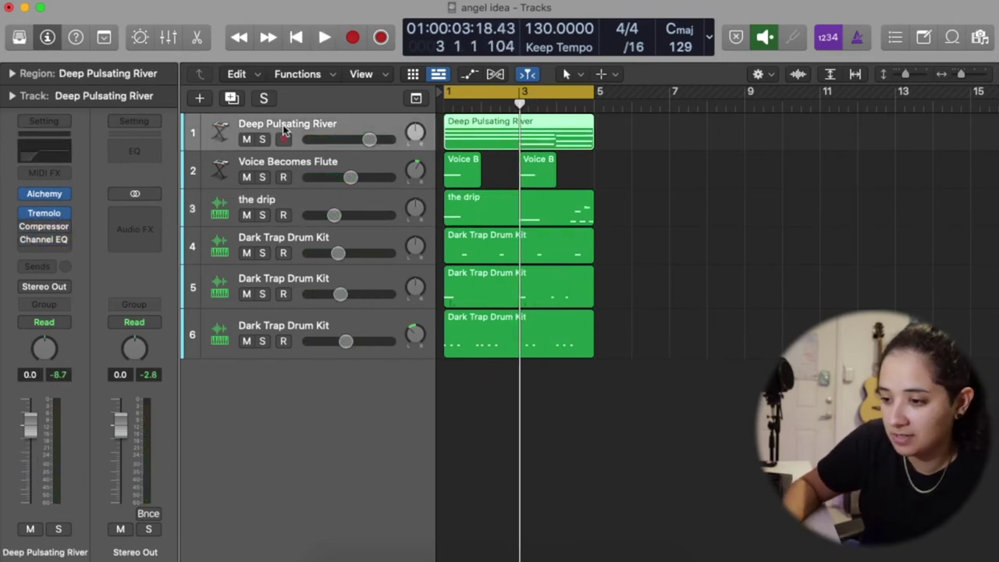
Activate the Channel EQ on Deep Pulsating River, set its low cut to 216 Hz and close the EQ window
left_click(56, 244)
left_click_drag(413, 435, 442, 455)
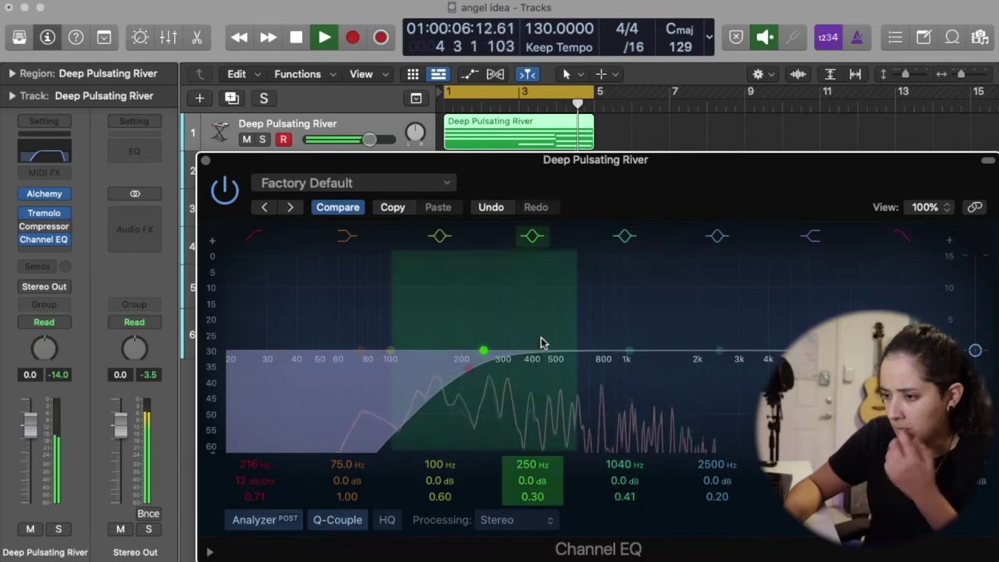
left_click(206, 161)
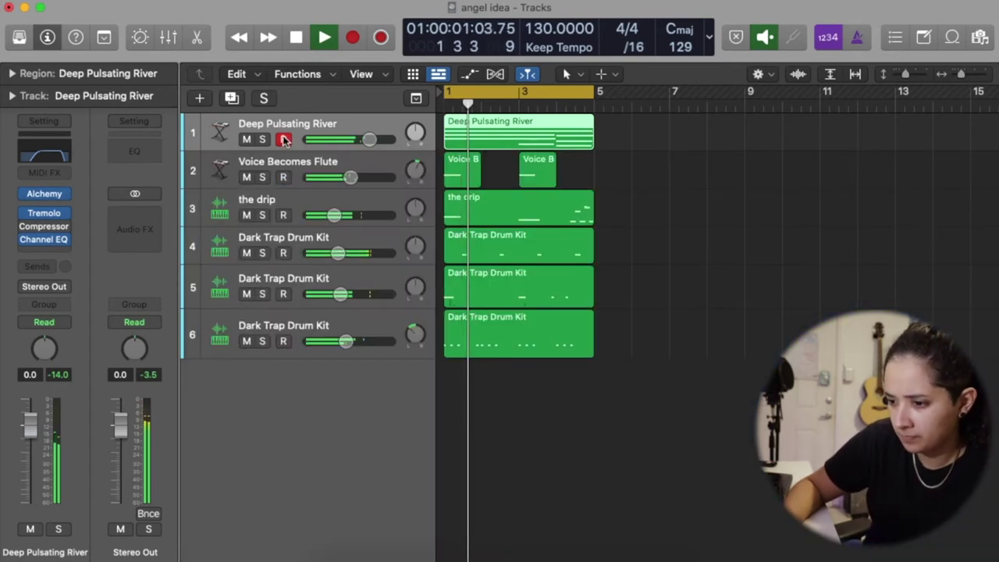
Open the drip track's Channel EQ to check its curve, and close it
left_click(307, 199)
left_click(41, 177)
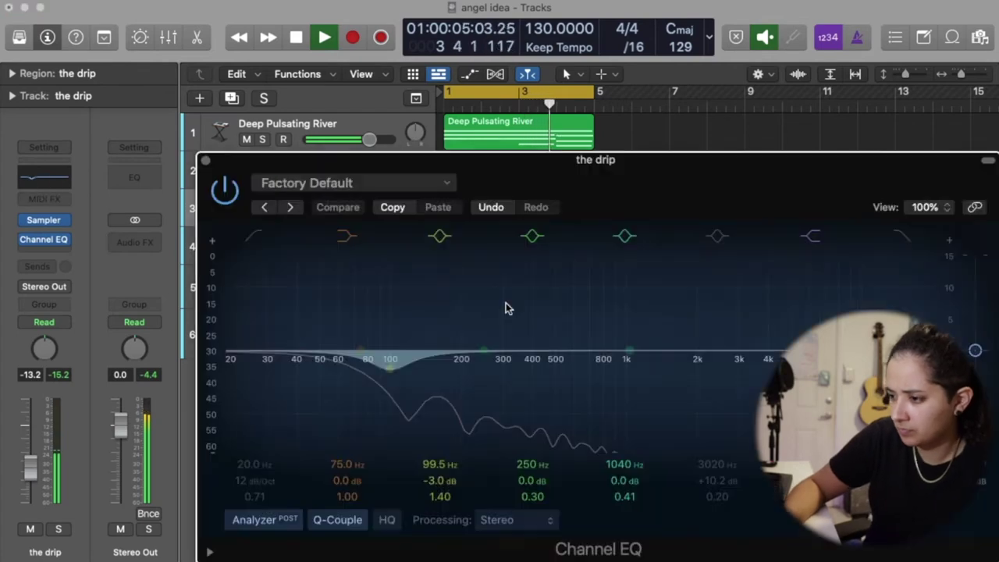
left_click(206, 160)
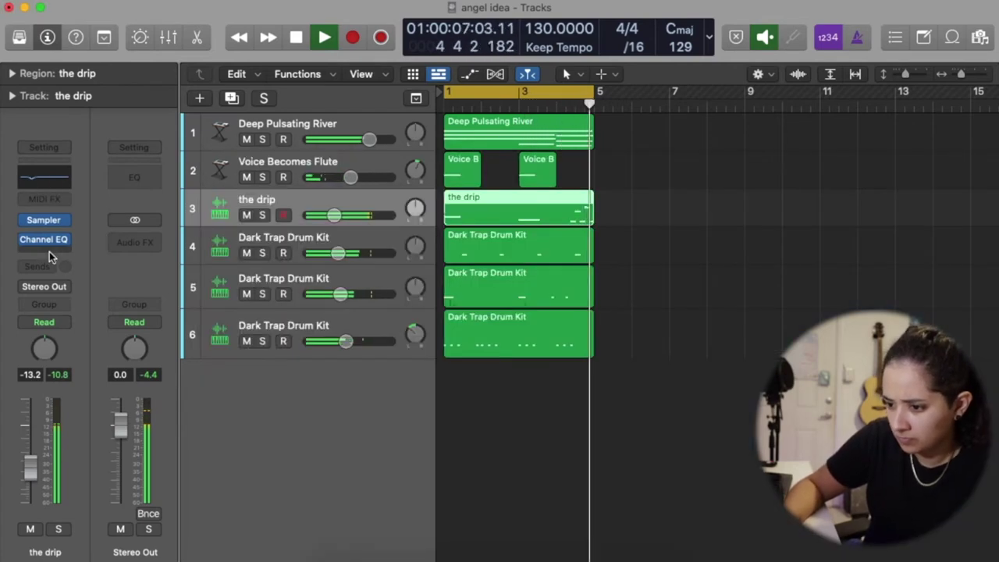
Insert a stereo Softube Saturation Knob after the drip track's Channel EQ, set to Keep High, and close its window
left_click(48, 252)
mouse_move(84, 552)
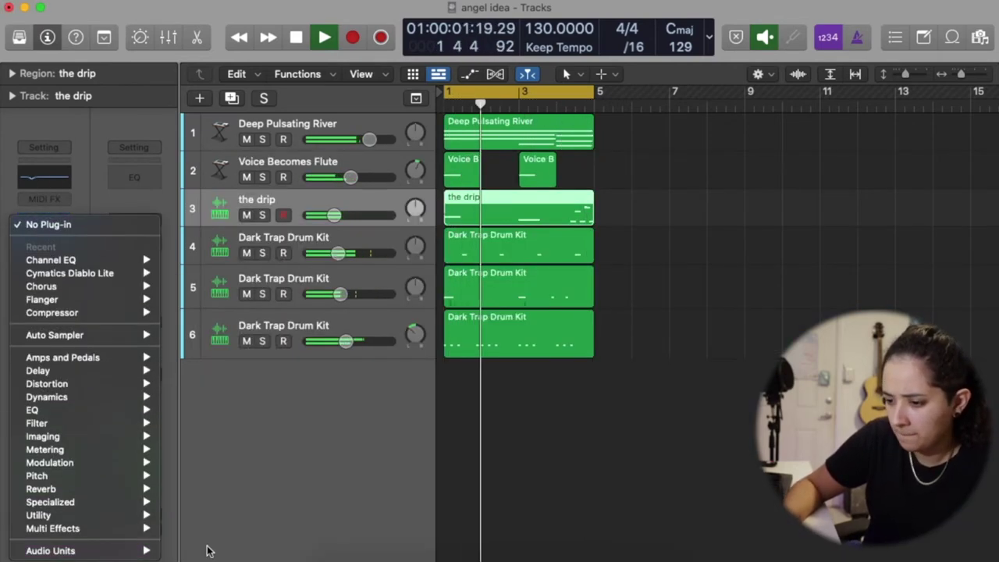
mouse_move(145, 551)
mouse_move(264, 364)
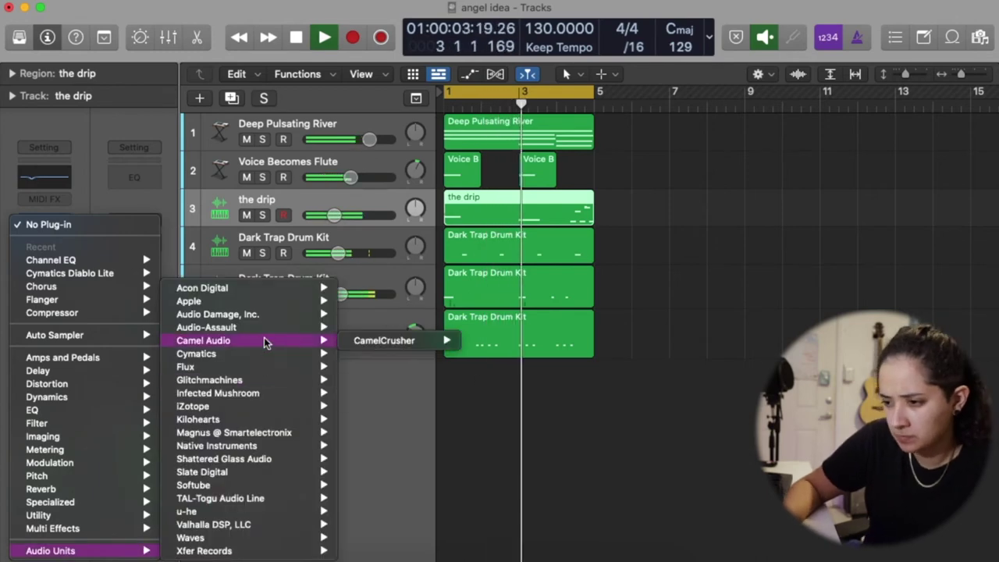
mouse_move(254, 300)
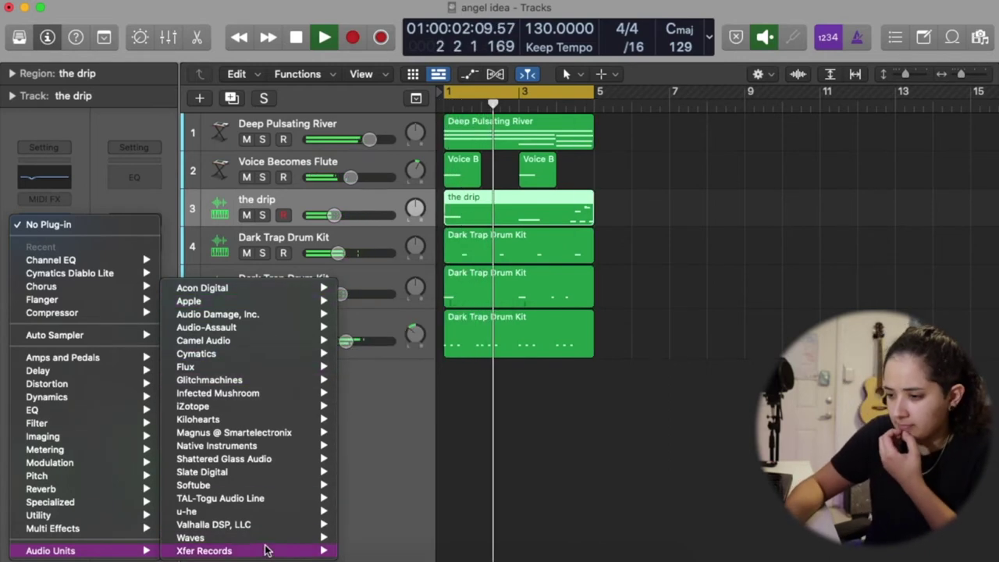
mouse_move(244, 328)
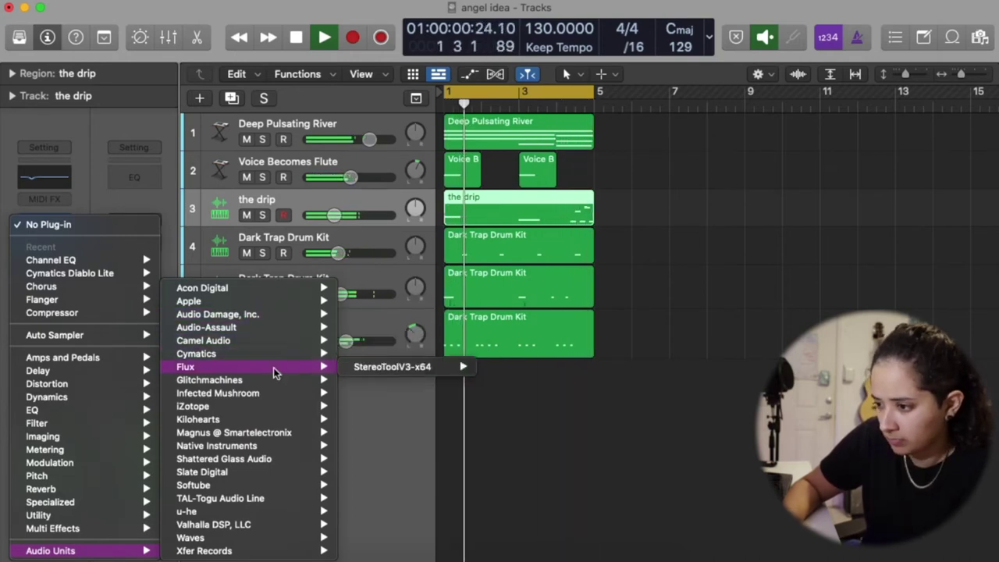
mouse_move(288, 386)
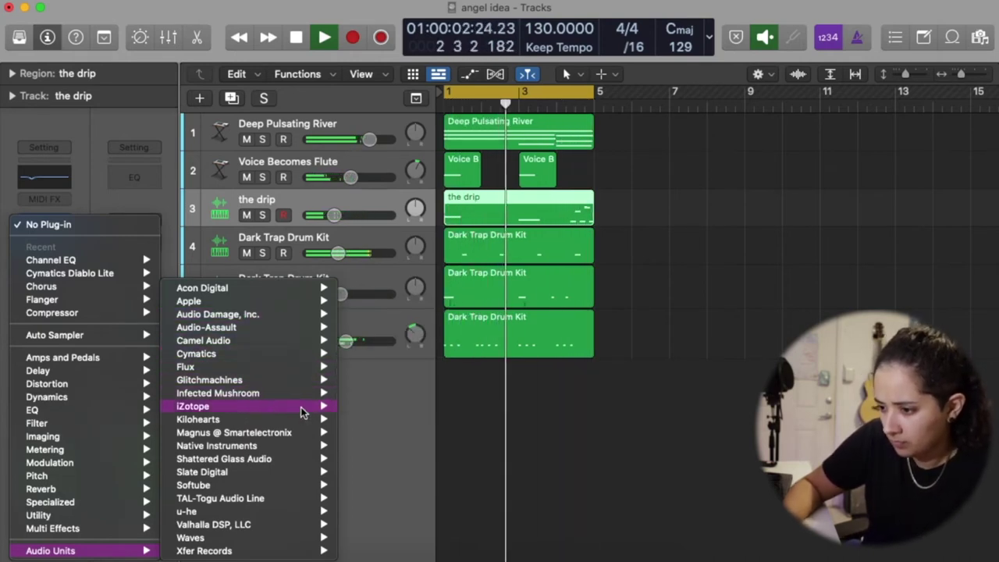
mouse_move(310, 424)
mouse_move(313, 484)
mouse_move(445, 484)
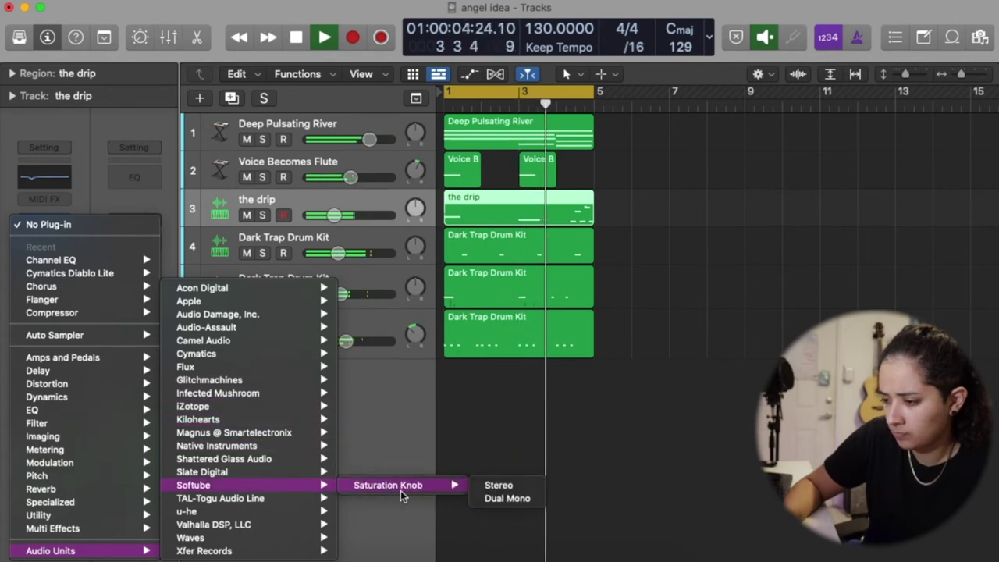
left_click(480, 486)
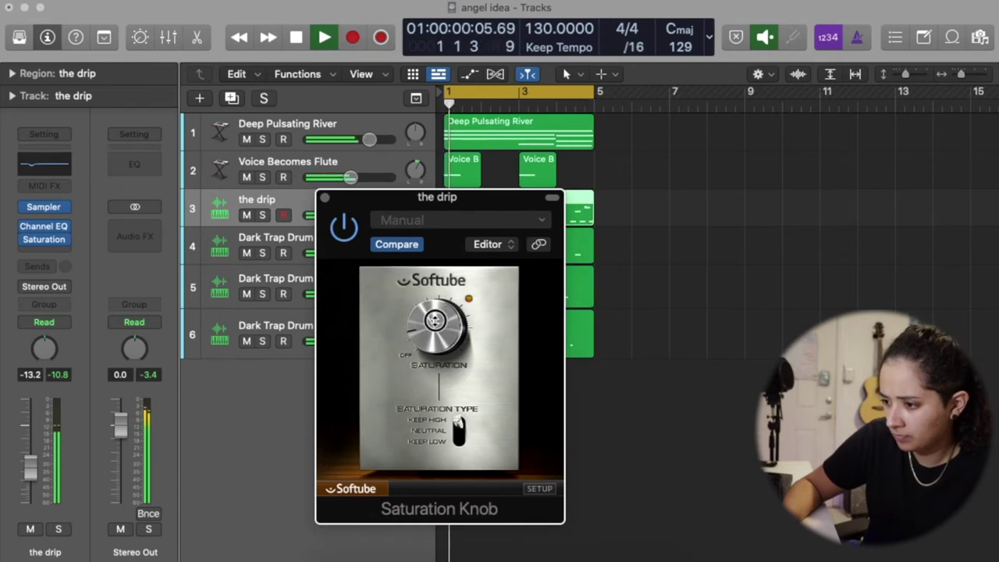
left_click(325, 198)
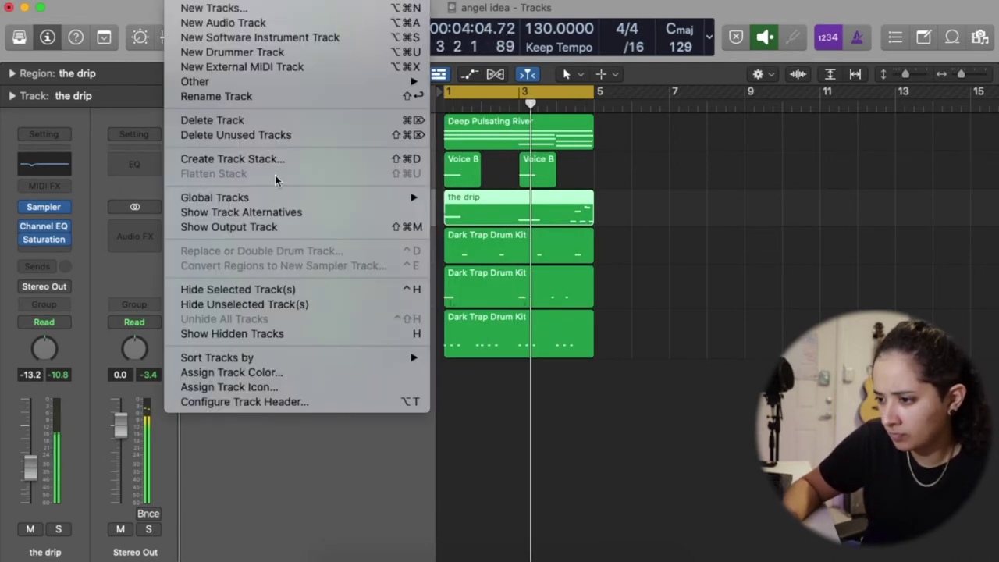
Show the output track in the track list and select Stereo Out
left_click(284, 224)
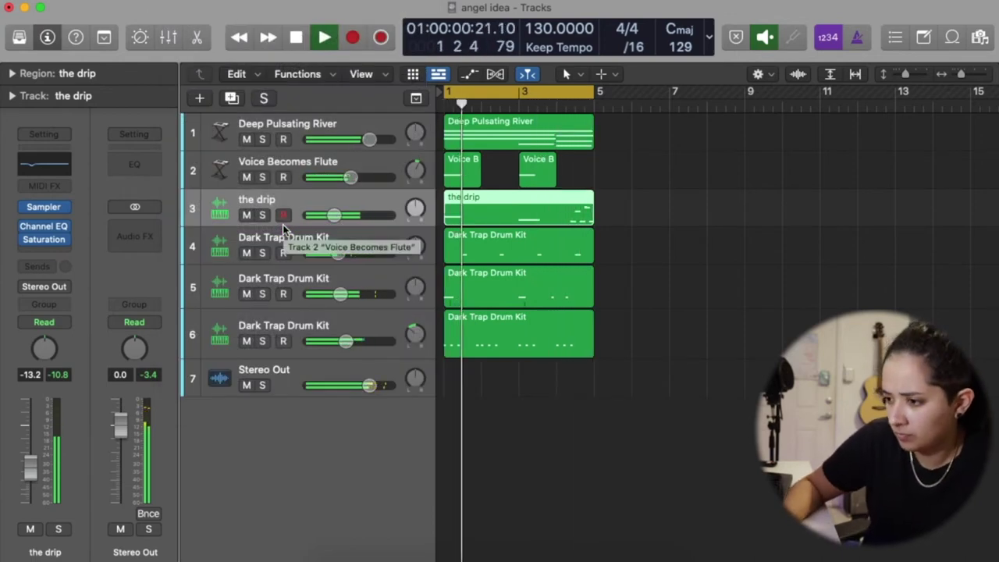
left_click(287, 248)
left_click(301, 292)
left_click(294, 334)
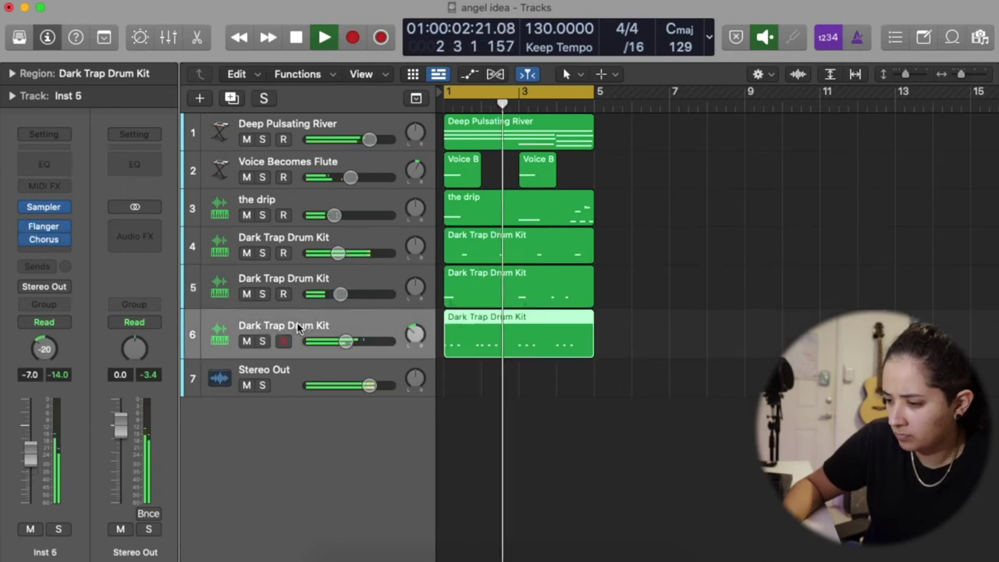
left_click(287, 377)
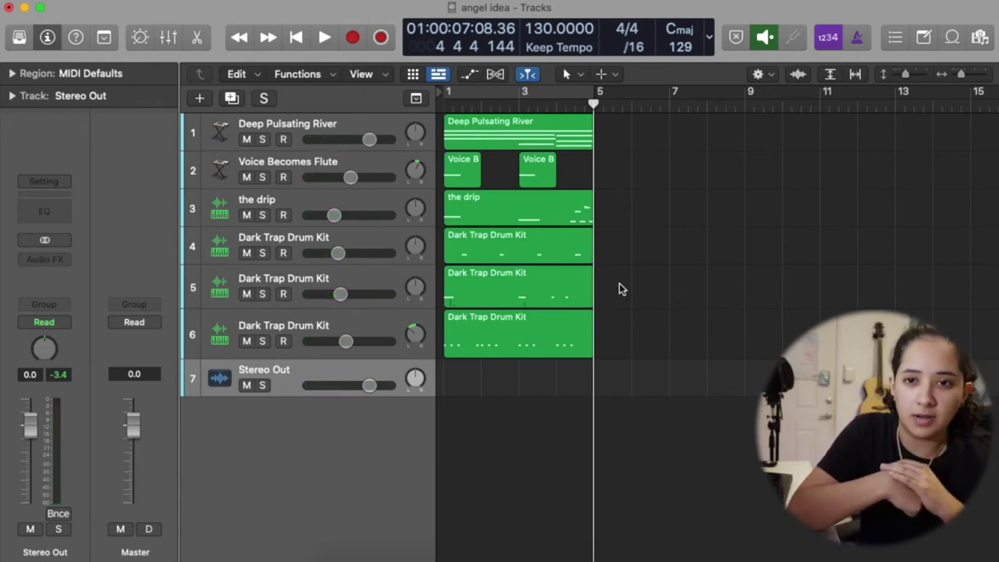
Place the seven selected regions at bar 5, hide the inspector and start playback from the beginning
left_click_drag(522, 138, 564, 177)
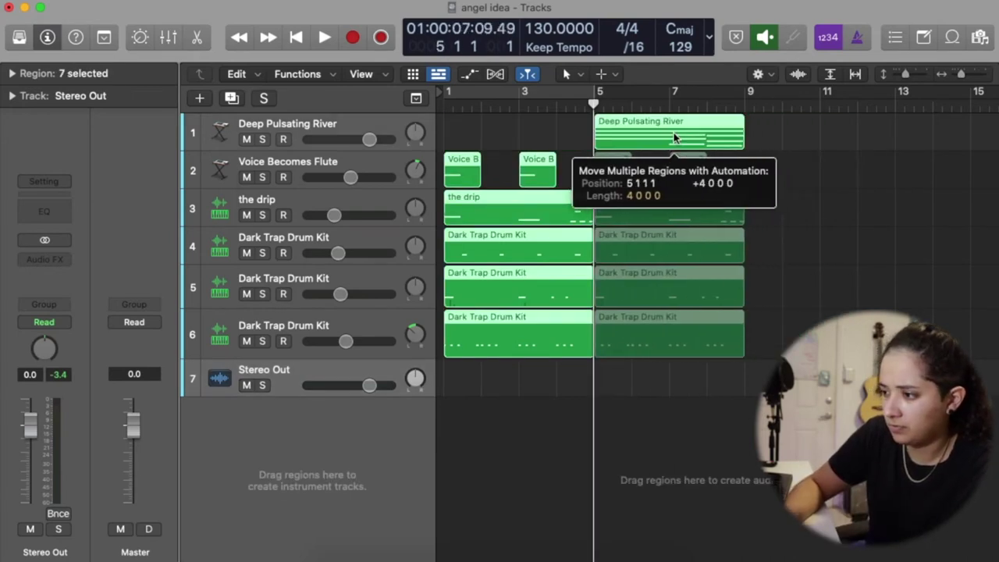
left_click(558, 139)
key("i")
key("super+Left")
key("space")
Move the flute regions to bar 21 and duplicate the pad, bass and drum regions up to bar 21
left_click_drag(477, 381, 473, 138)
left_click_drag(561, 177, 760, 178)
left_click_drag(609, 386, 381, 135)
left_click_drag(472, 127, 586, 139)
key("super+Left")
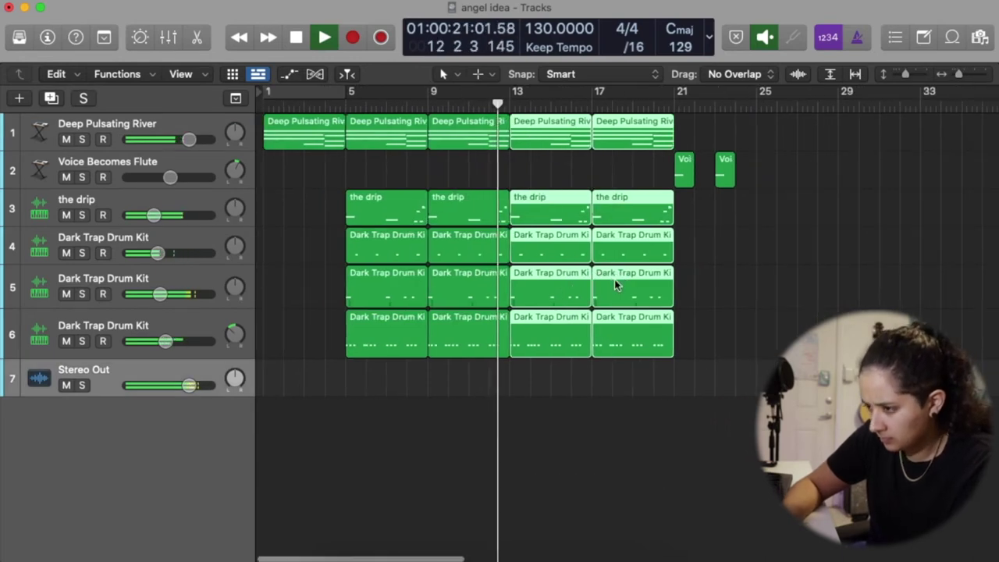
Copy the sections onward to bar 61, with flute phrases starting at bars 21 and 45, and stop playback
left_click_drag(647, 384, 691, 139)
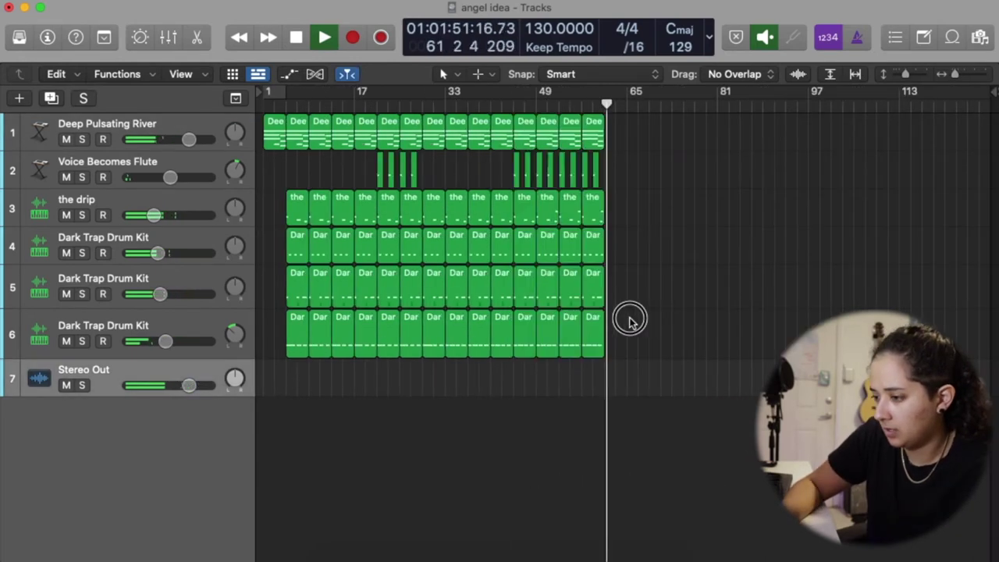
key("space")
right_click(628, 347)
left_click(580, 239)
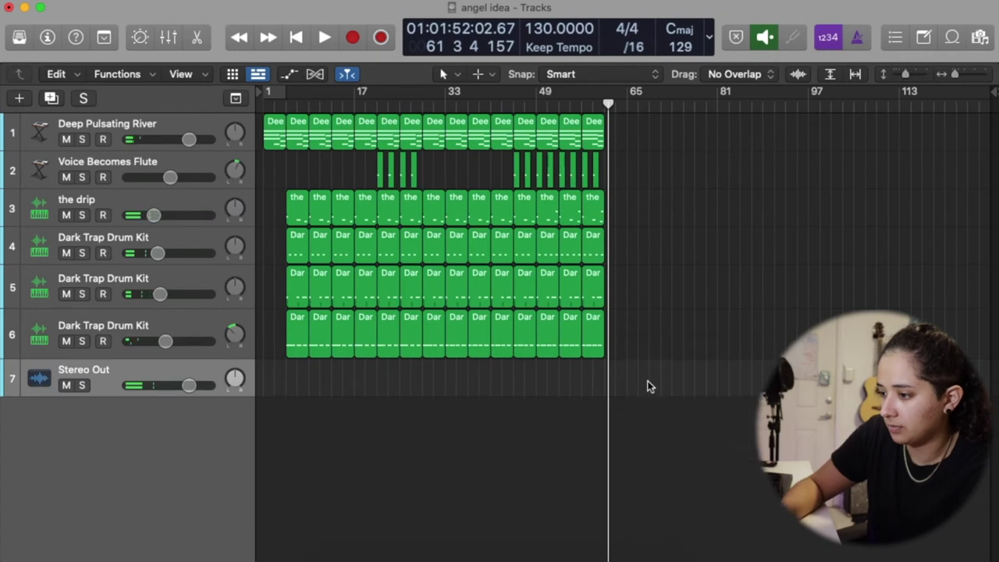
Delete the last eight bars of regions and copy the preceding 24-bar section to bar 53
left_click_drag(631, 331, 565, 135)
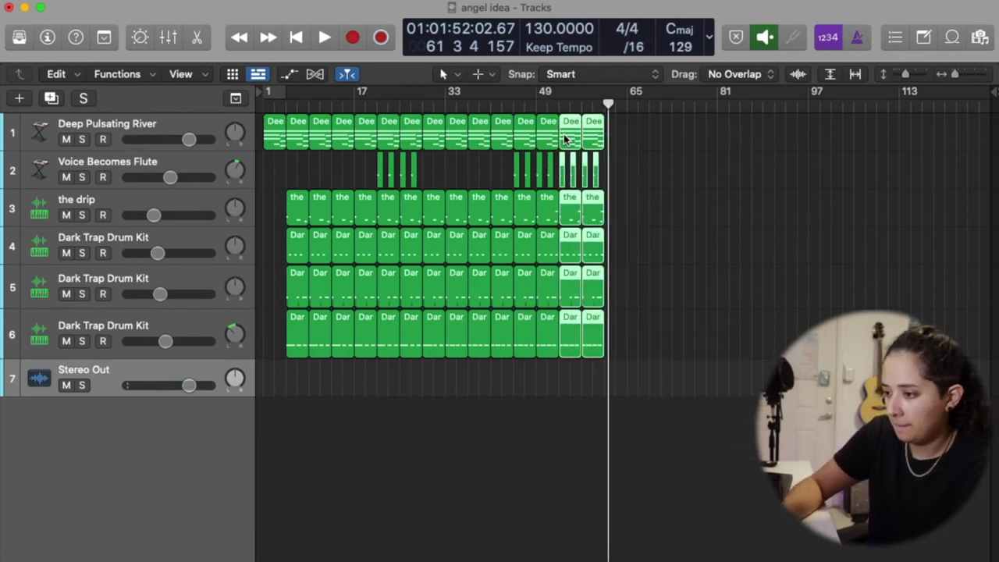
key("Delete")
left_click_drag(583, 326, 570, 139)
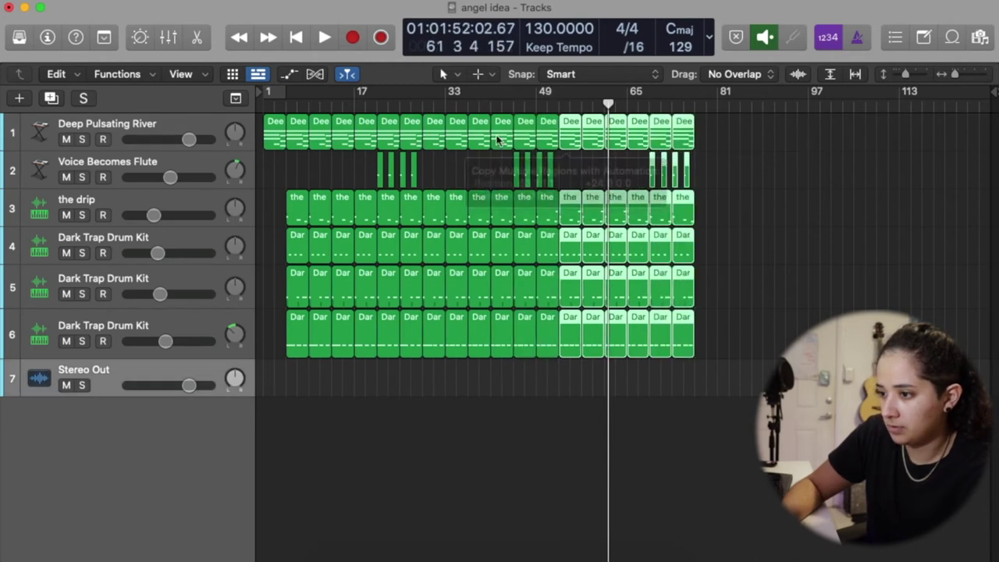
left_click(269, 134)
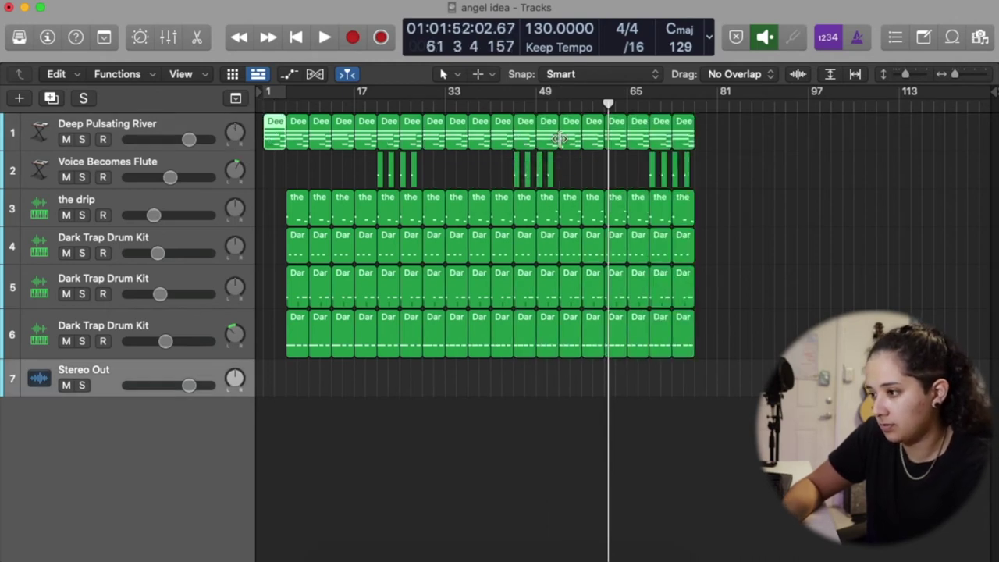
left_click(694, 106)
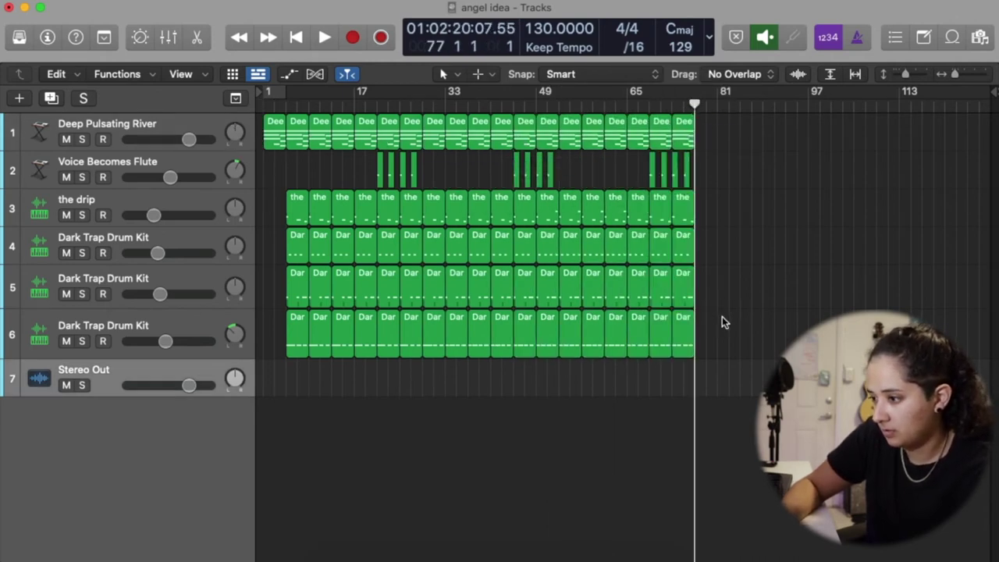
Copy the last eight-bar flute section to bars 77 and 85, shorten the project end, and play from bar 85
left_click_drag(721, 349, 702, 138)
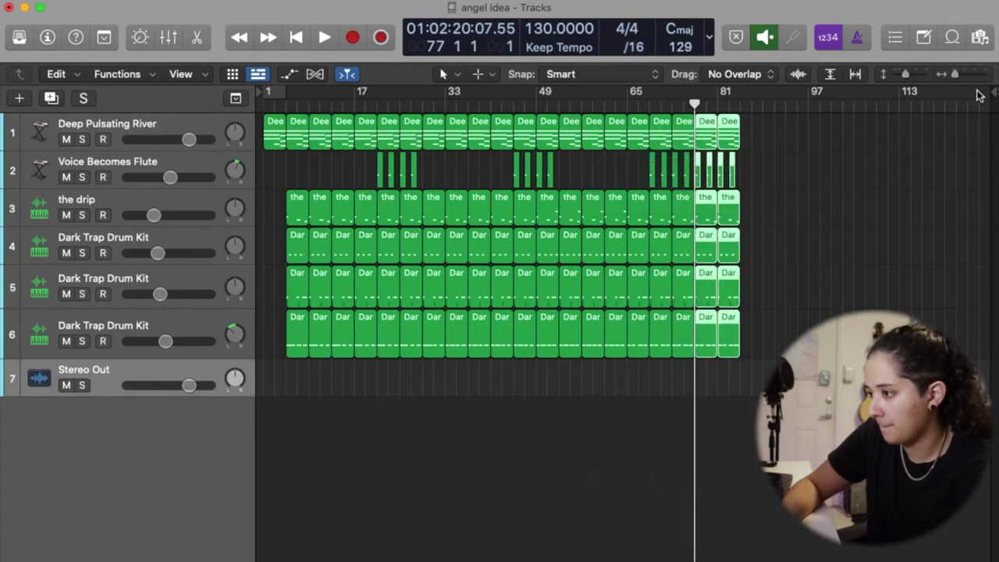
left_click_drag(993, 94, 801, 111)
left_click_drag(708, 121, 753, 133)
double_click(745, 106)
left_click(740, 107)
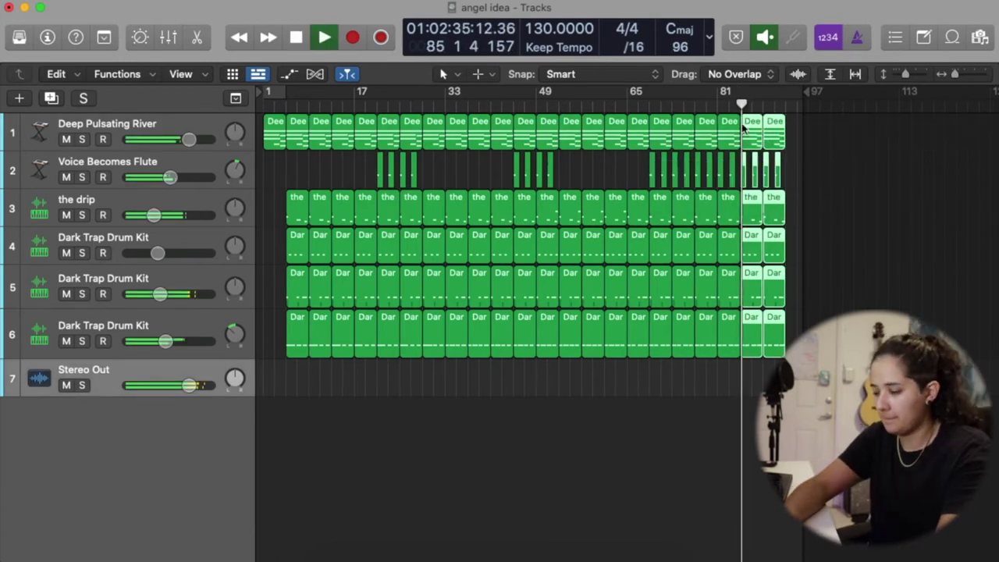
left_click(737, 487)
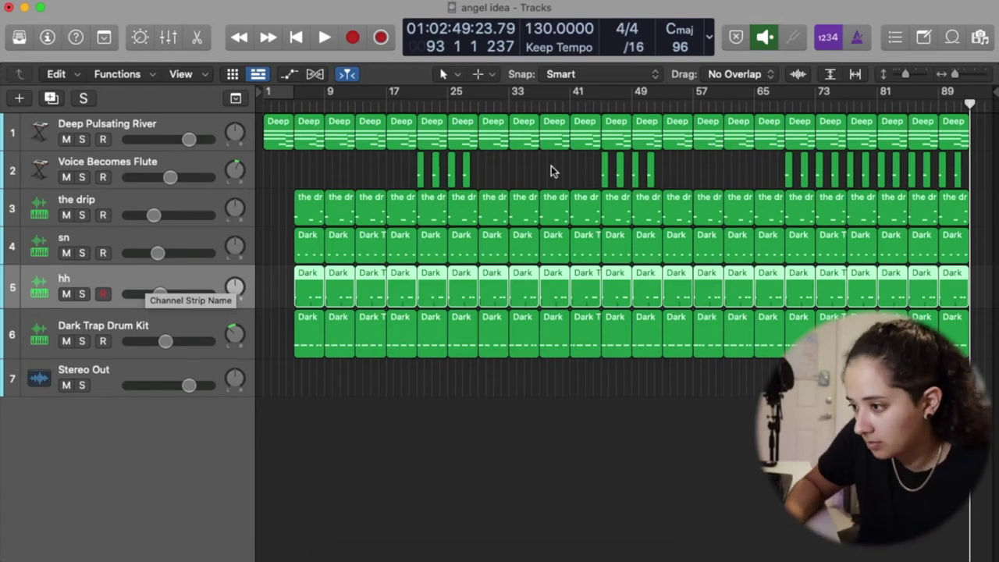
Rename the Dark Trap Drum Kit on track 6 as kick and select the other drum tracks
left_click(491, 171)
double_click(98, 324)
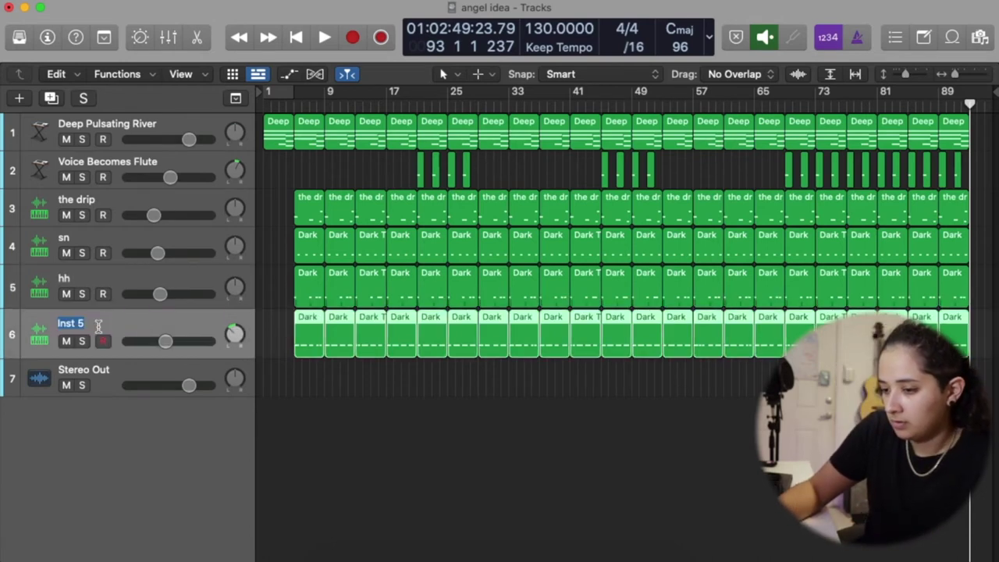
left_click(140, 244)
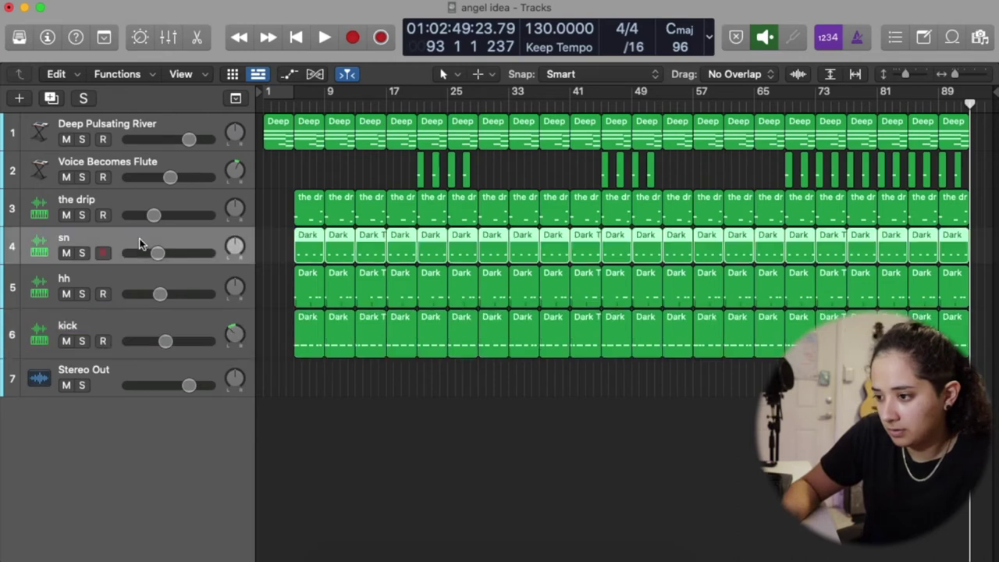
left_click(144, 278)
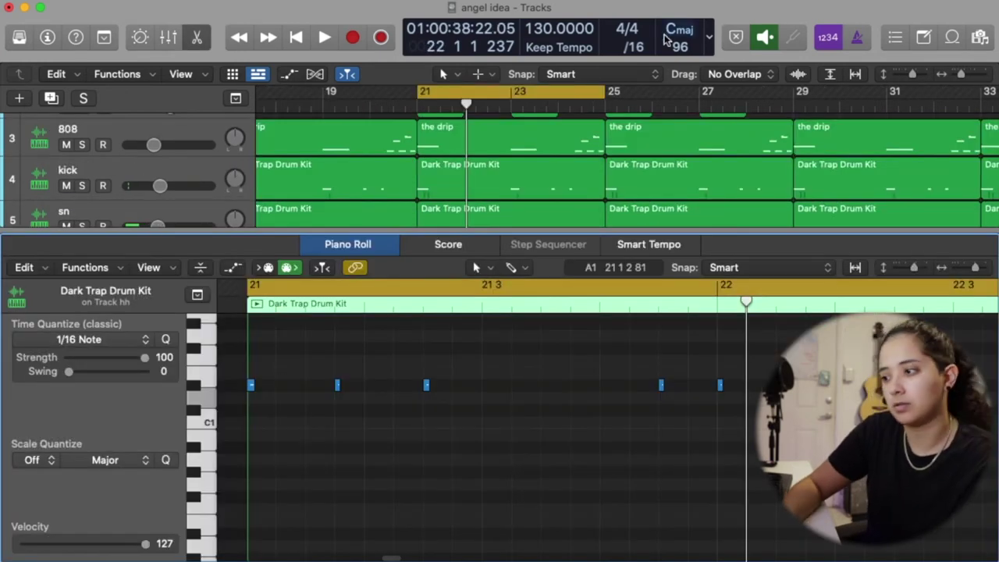
Set the division to /64, shorten the added hi-hat note after bar 21's first hit and audition it
left_click(639, 47)
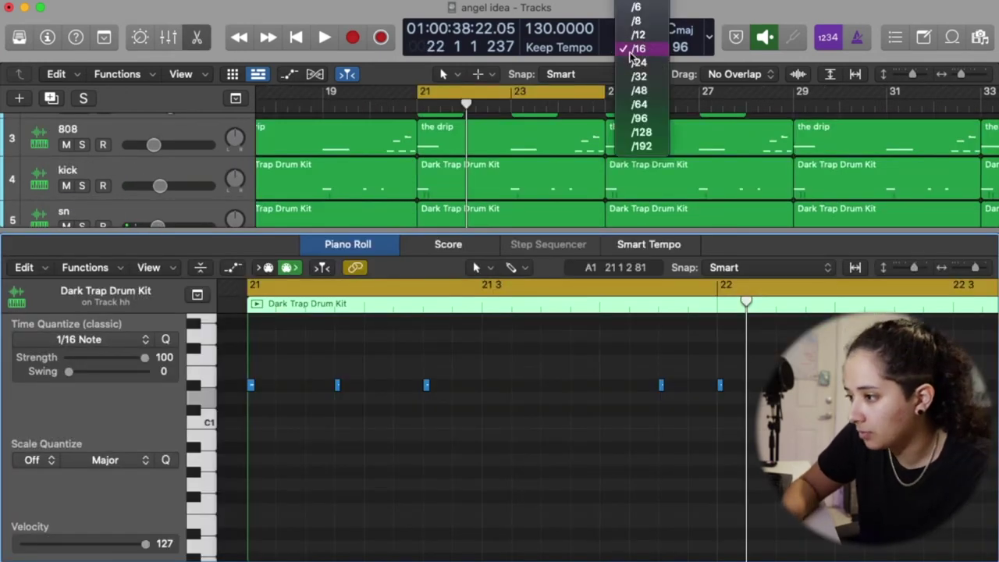
left_click(648, 105)
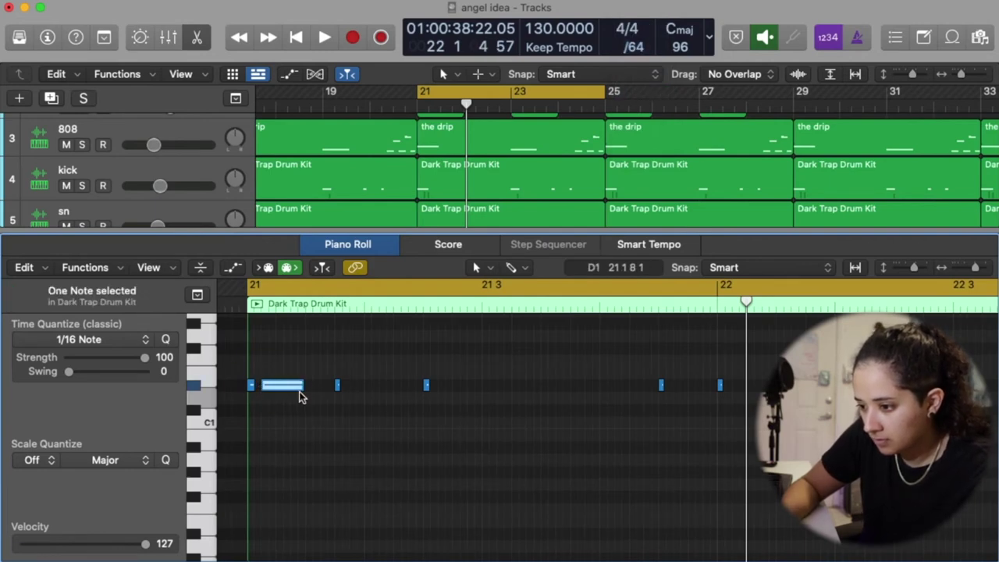
left_click_drag(303, 388, 265, 388)
key("space")
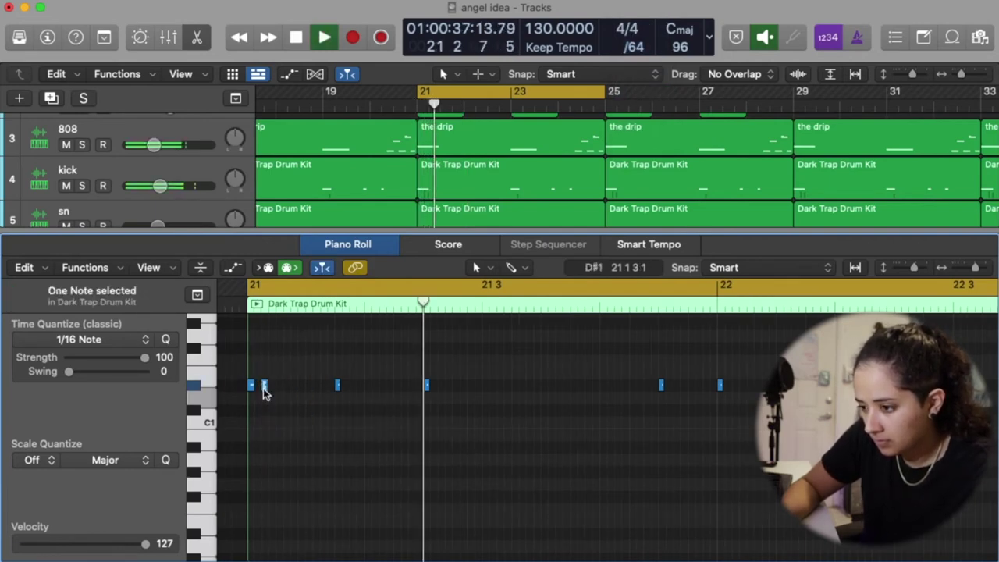
key("space")
key("space")
key("space")
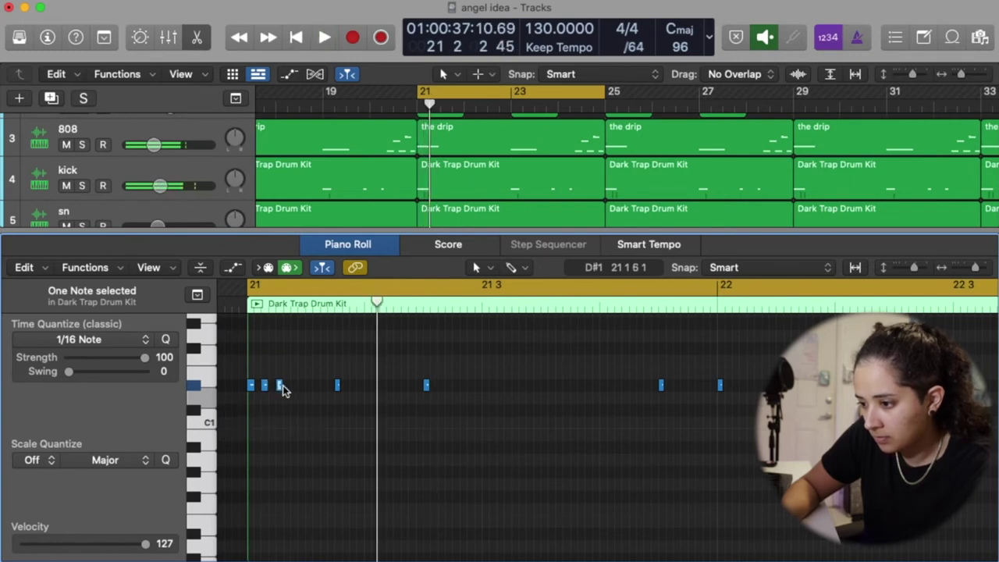
Form a tight three-note hi-hat roll of short notes at the start of bar 21, auditioning it between edits
key("space")
key("space")
left_click_drag(305, 387, 264, 391)
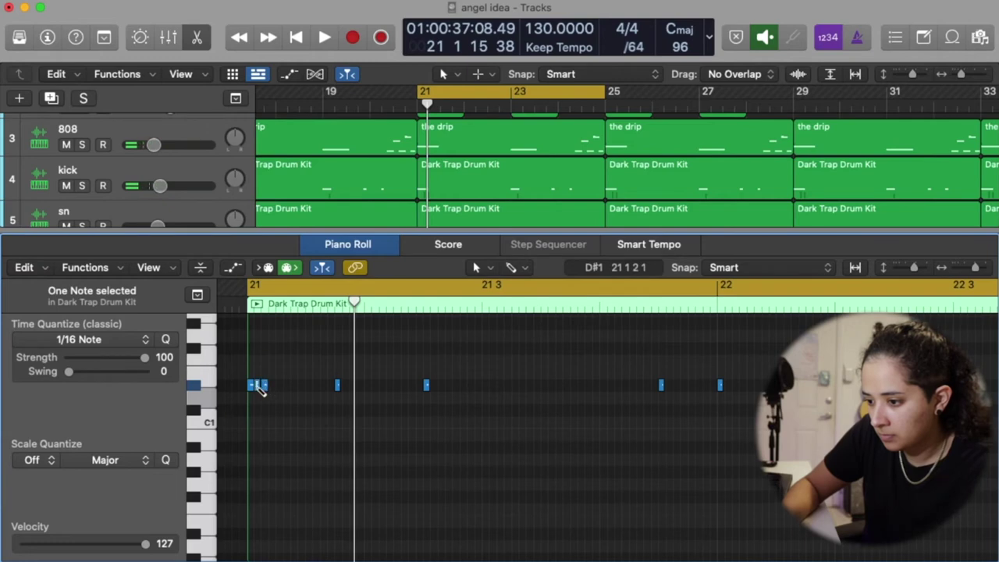
key("space")
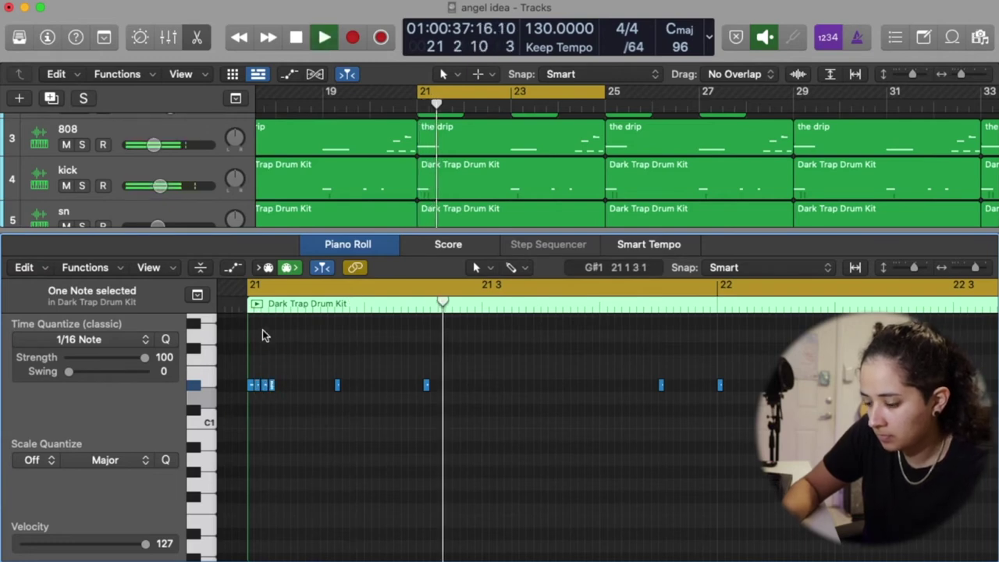
key("space")
key("space")
key("space")
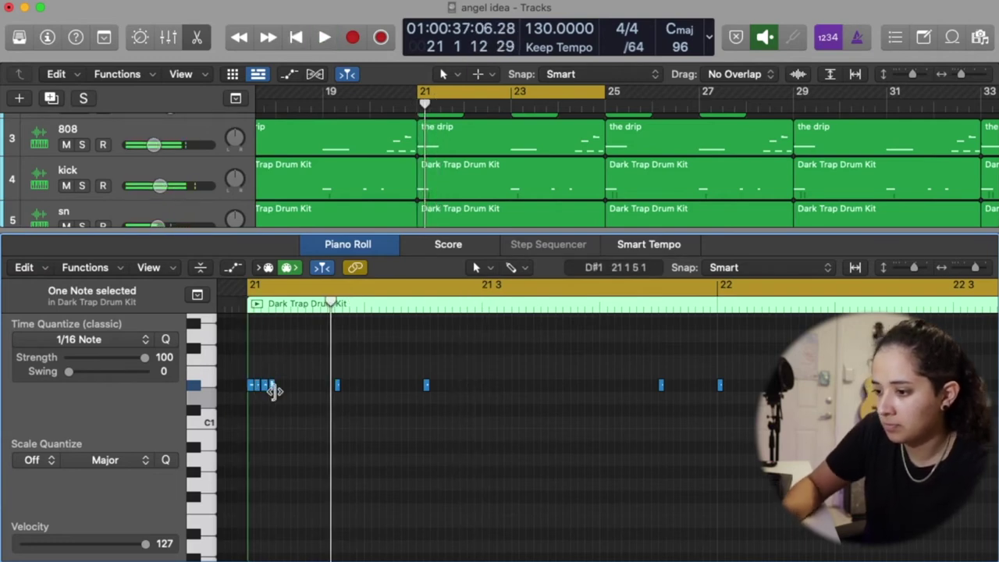
left_click(254, 304)
key("space")
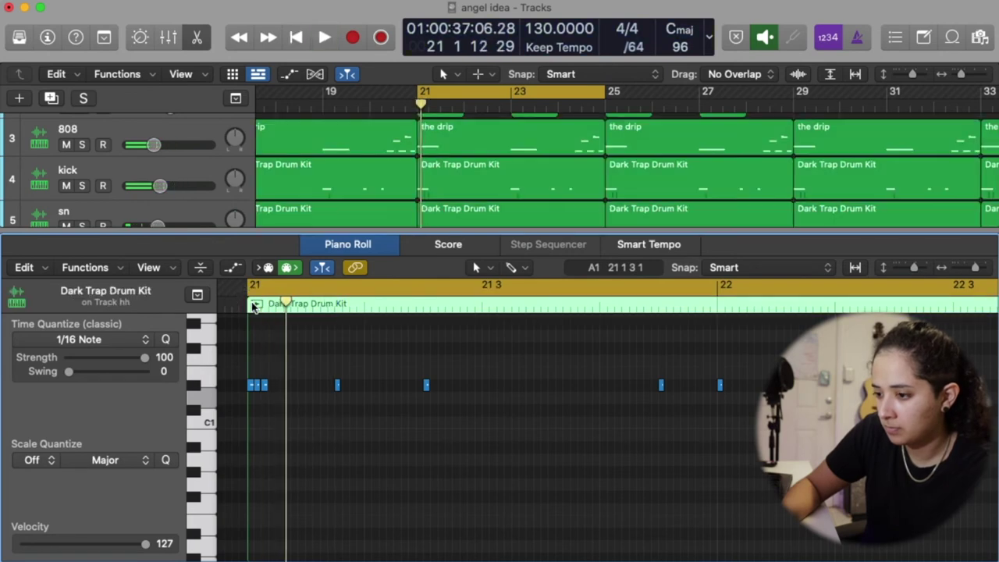
Save the project and audition the three-note hi-hat roll at the start of bar 21
key("ctrl+s")
key("space")
key("space")
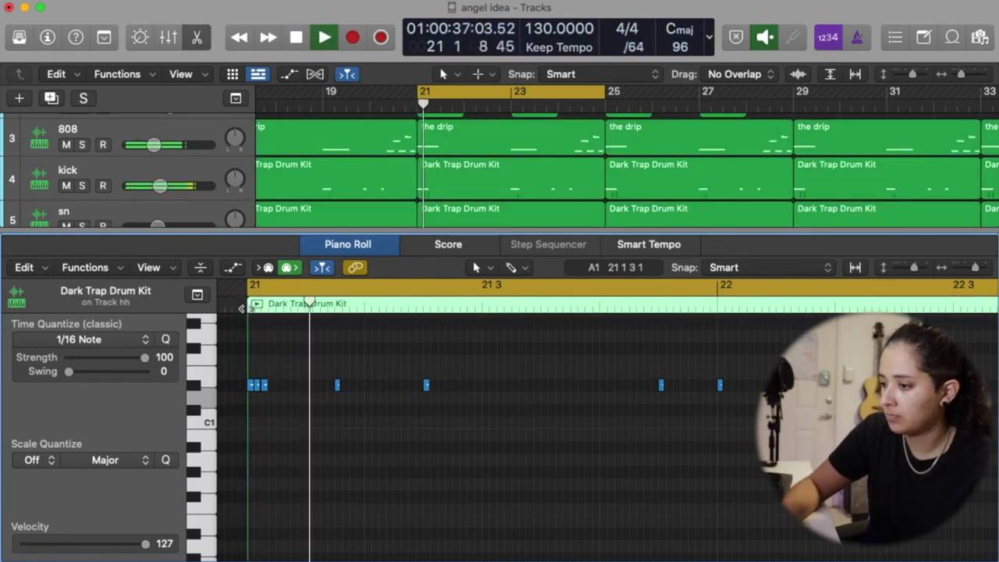
scroll(408, 439, "right", 2)
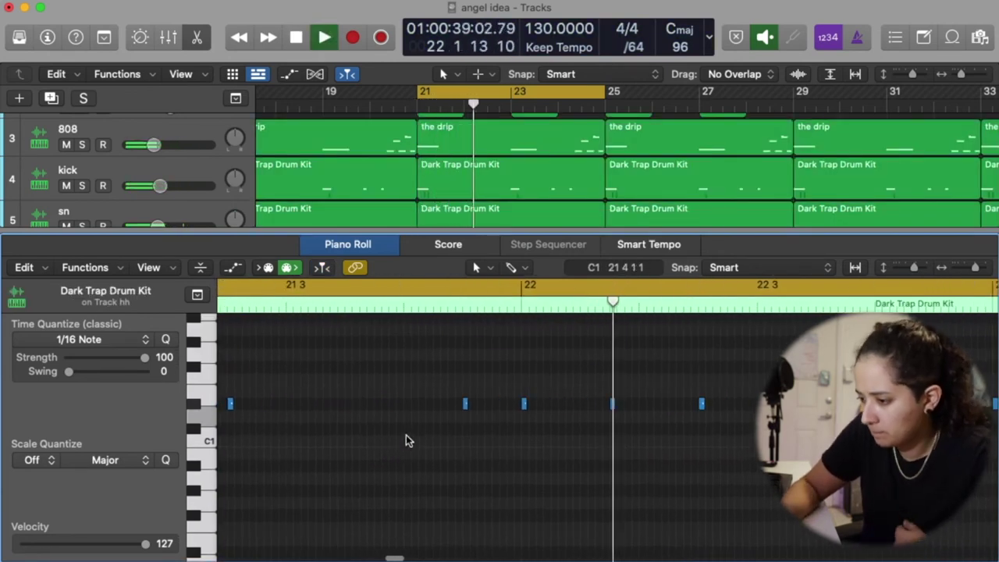
Add short hi-hat notes beside existing hits, placing one at 23 2 11, and draw a short-note C#1 roll at the end of bar 24
key("space")
left_click(630, 405, "super")
key("space")
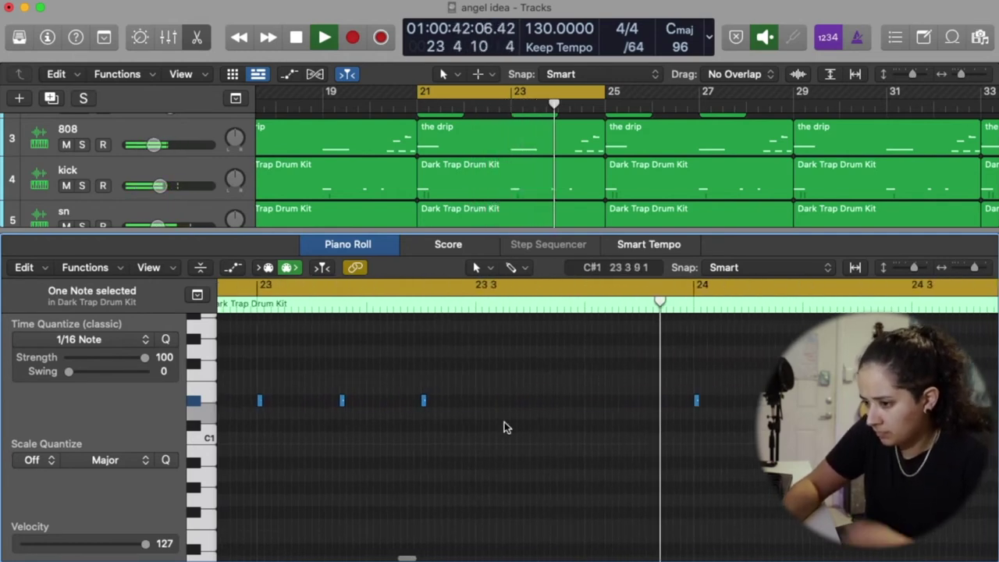
left_click_drag(443, 403, 436, 402)
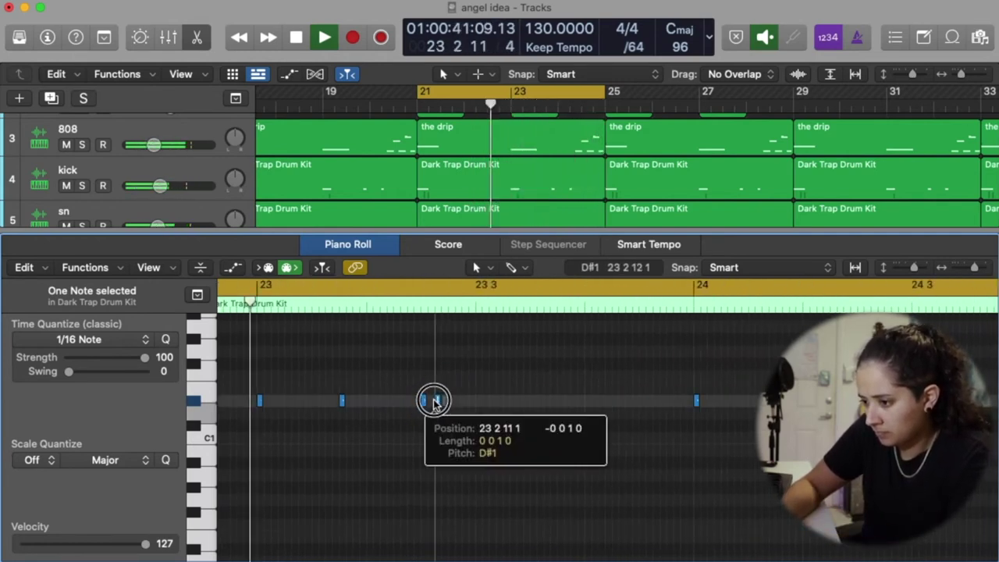
left_click(465, 395)
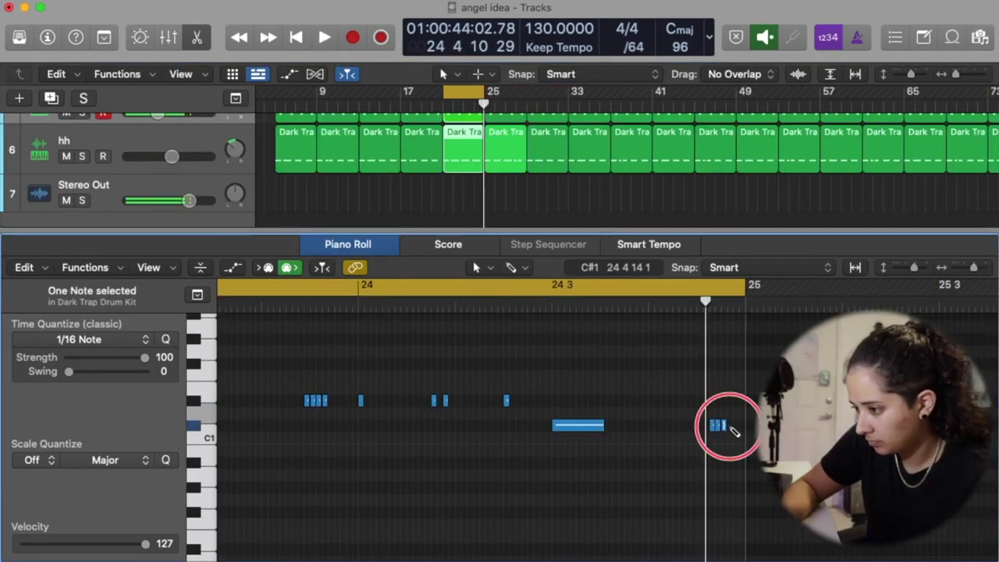
Audition the hi-hat variations in bars 21 to 24 and select the four-note C#1 roll at the end
key("shift+space")
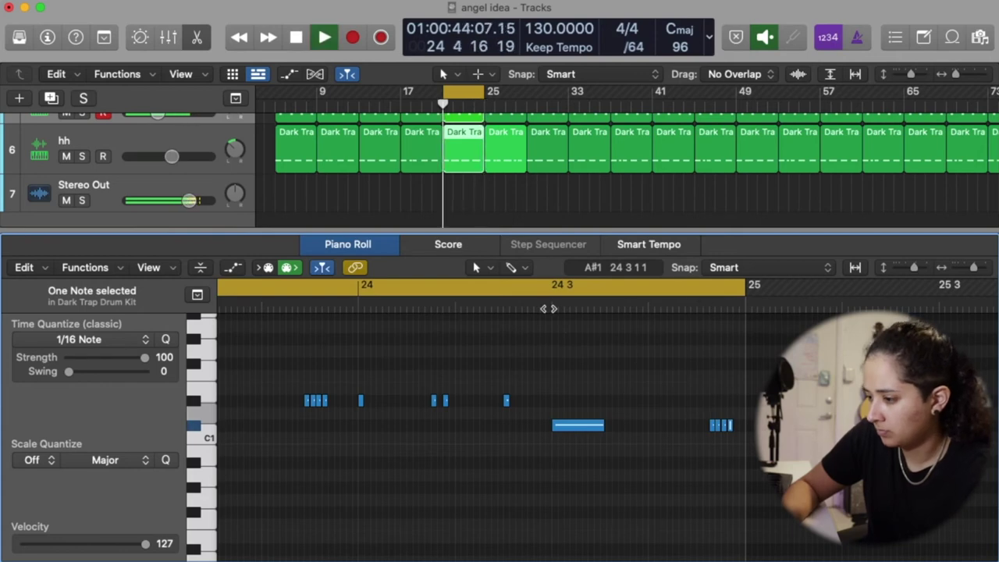
key("space")
key("space")
key("space")
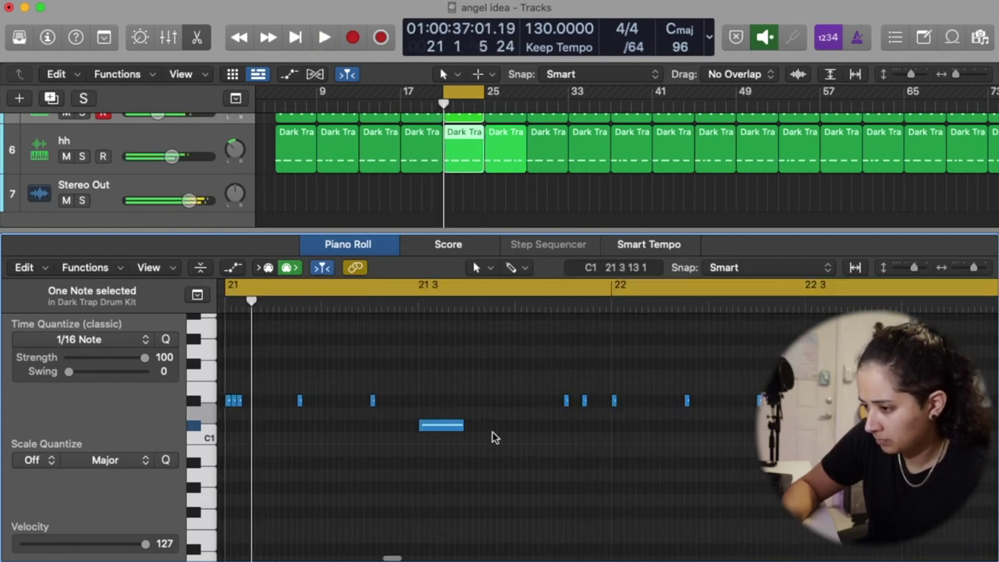
scroll(493, 437, "right", 10)
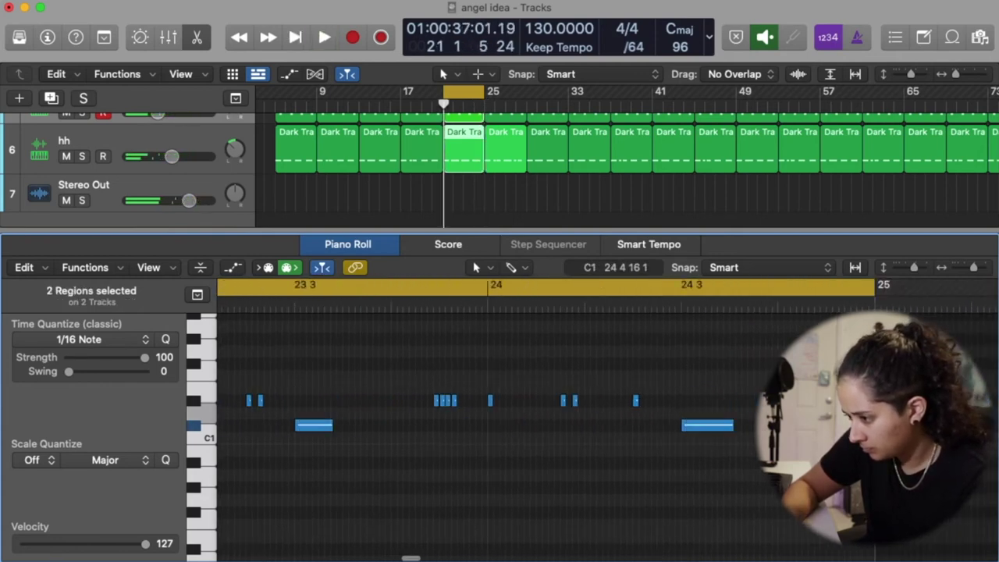
key("space")
key("space")
key("space")
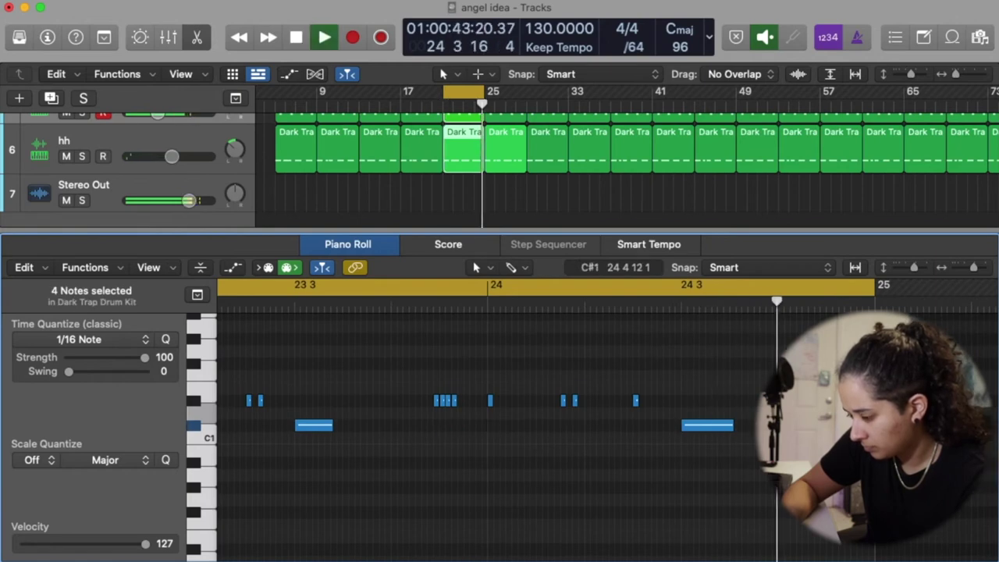
key("space")
Shift the four-note C#1 roll slightly earlier at the end of bar 24 and play the result
scroll(491, 429, "right", 10)
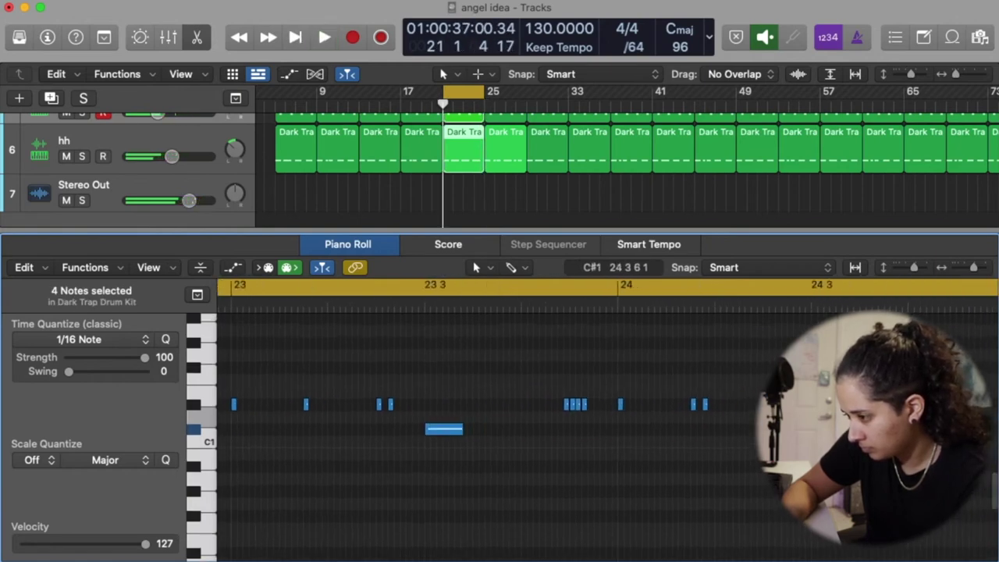
left_click(743, 432)
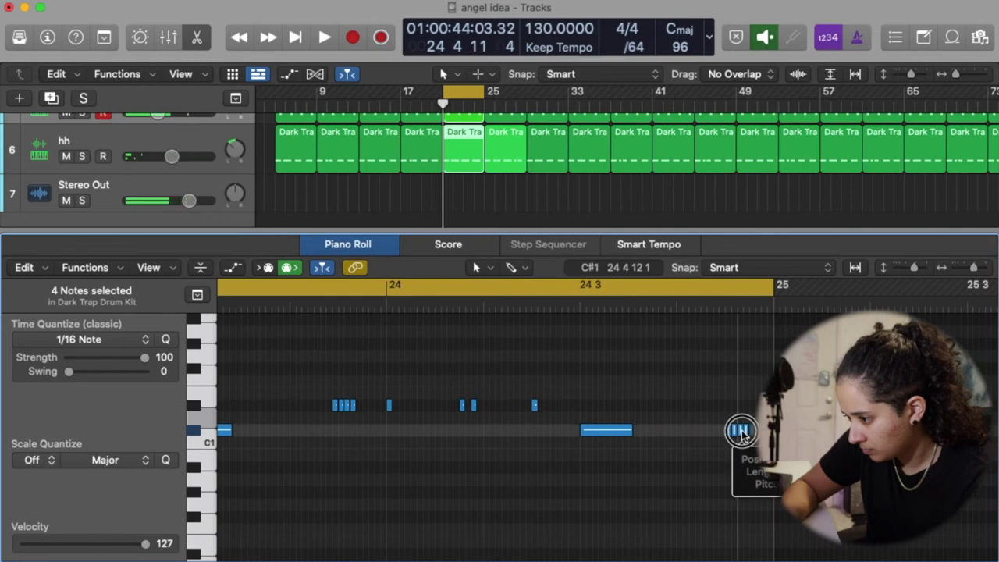
key("space")
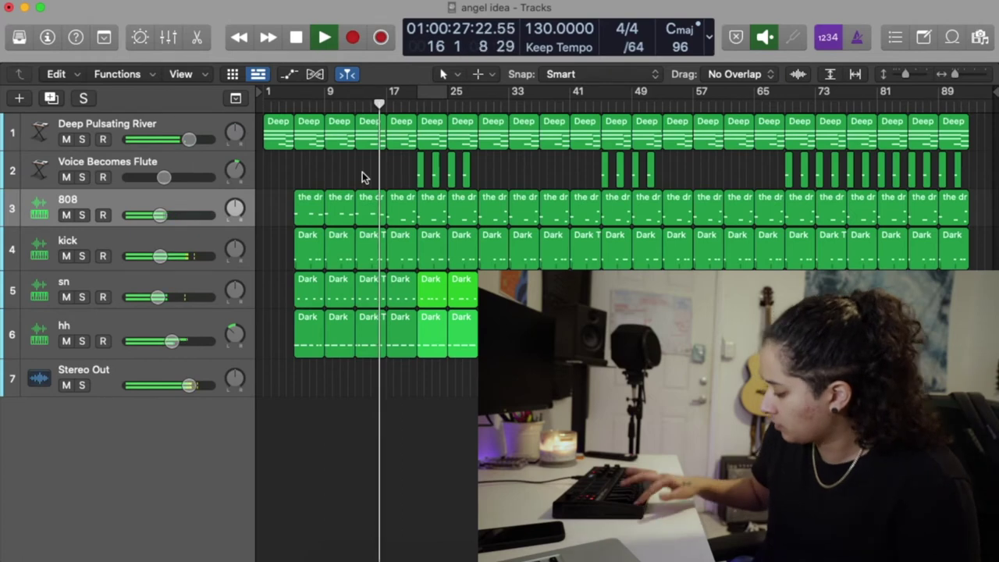
Color the 808 regions at bars 17, 41 and 65 turquoise to mark them as variations
left_click(394, 219)
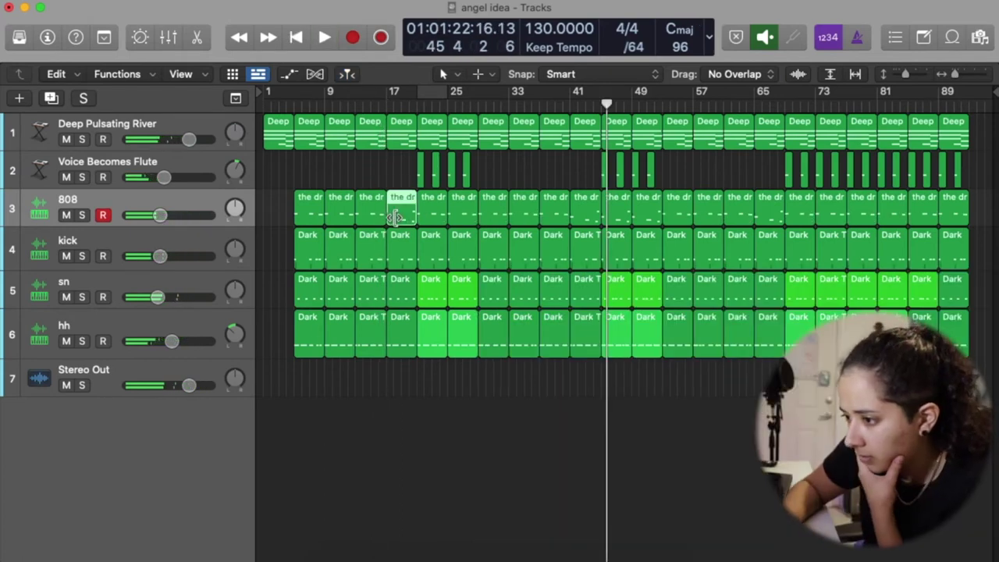
right_click(404, 212)
left_click(427, 214)
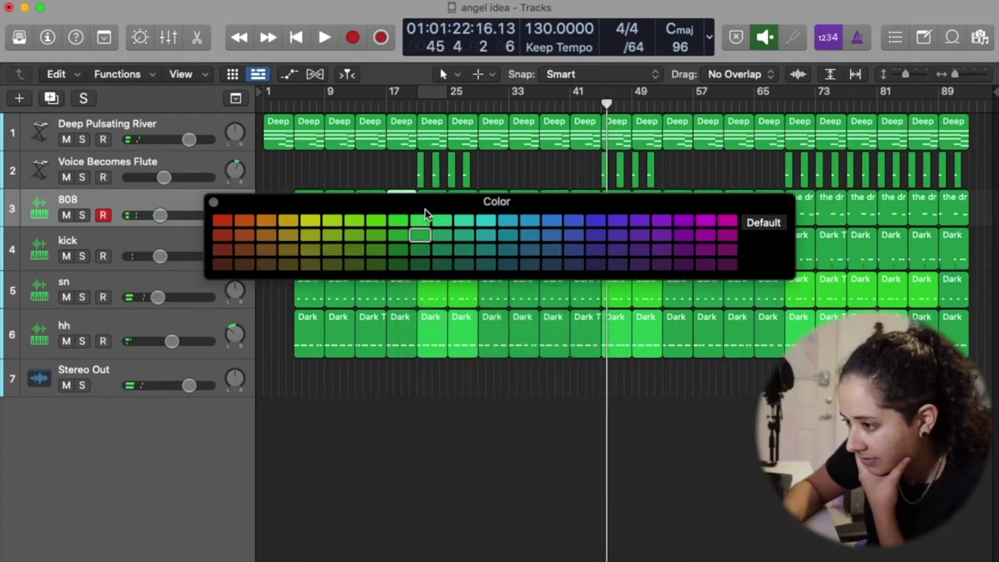
left_click_drag(427, 209, 444, 277)
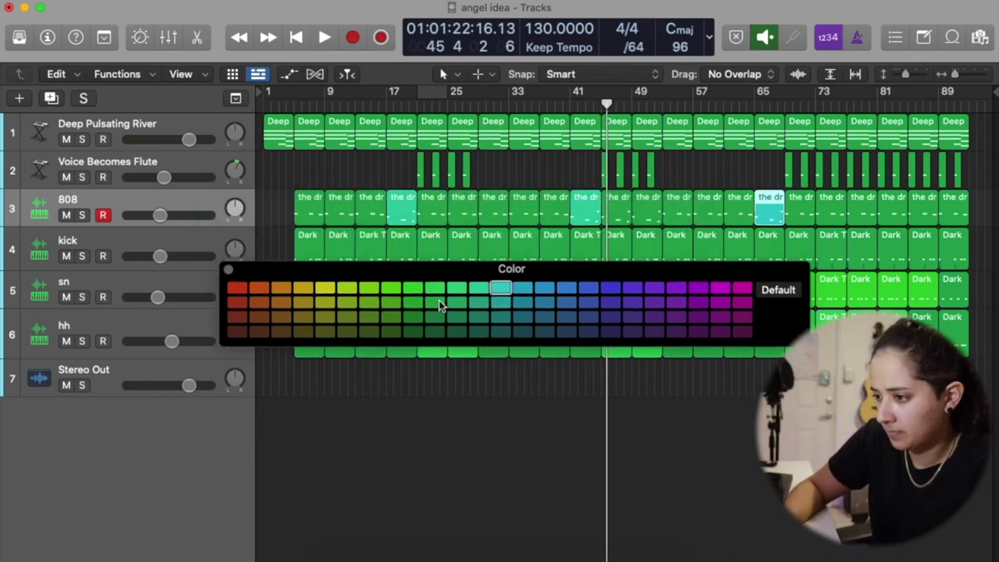
left_click(229, 269)
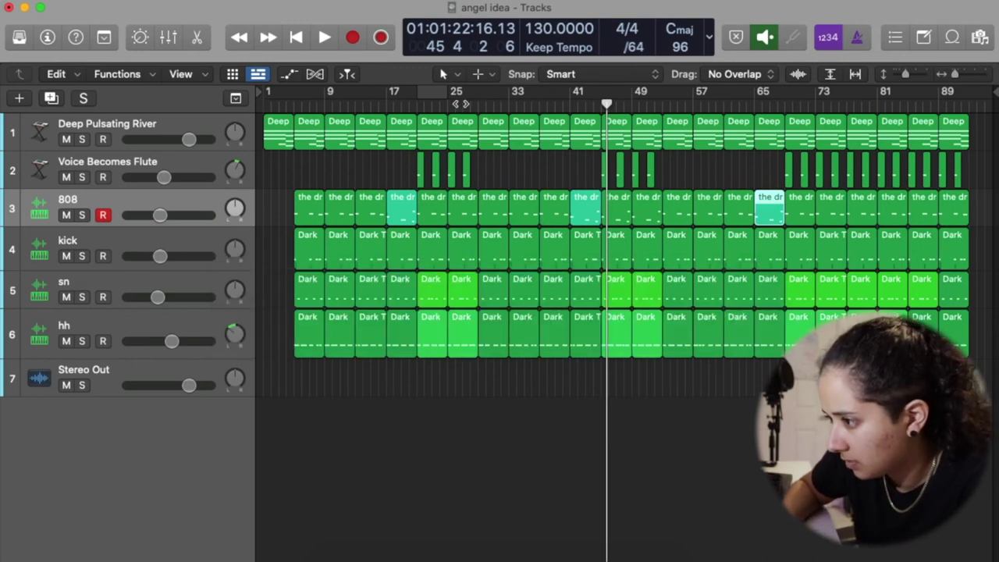
Play the arrangement from about bar 29 to review it
left_click(476, 102)
key("space")
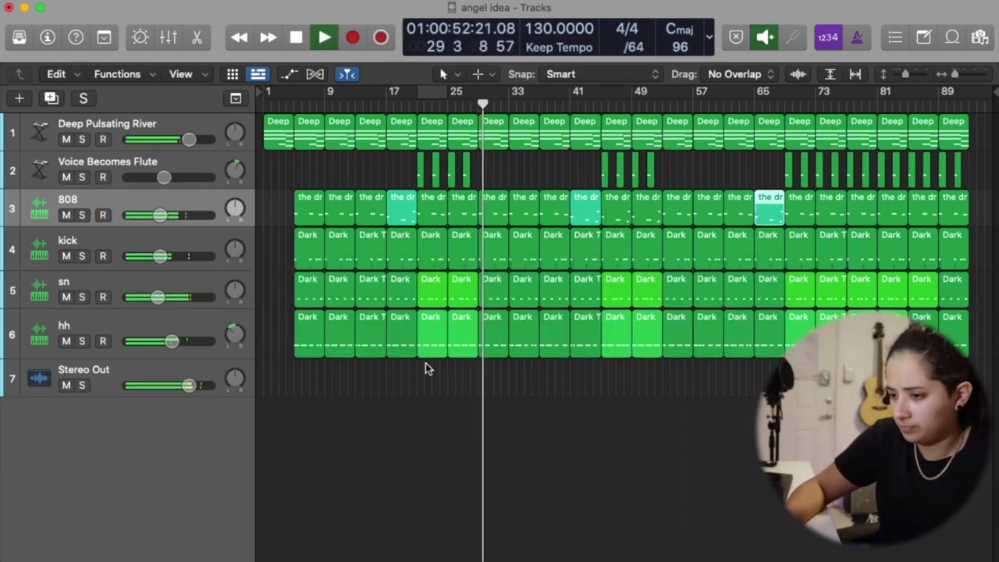
left_click(201, 377)
left_click(536, 490)
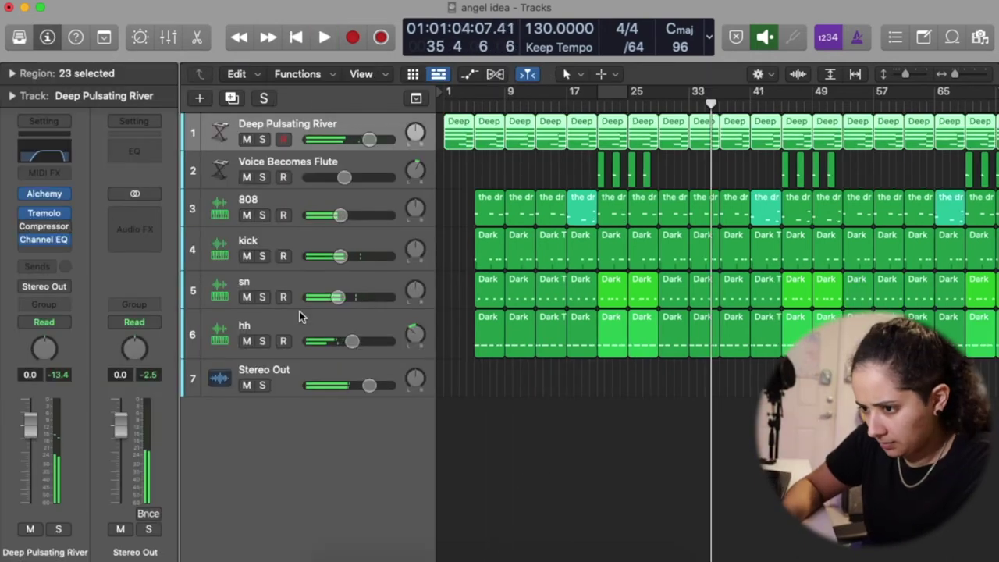
Add a Bus 1 send to the Deep Pulsating River track
left_click(45, 264)
mouse_move(55, 288)
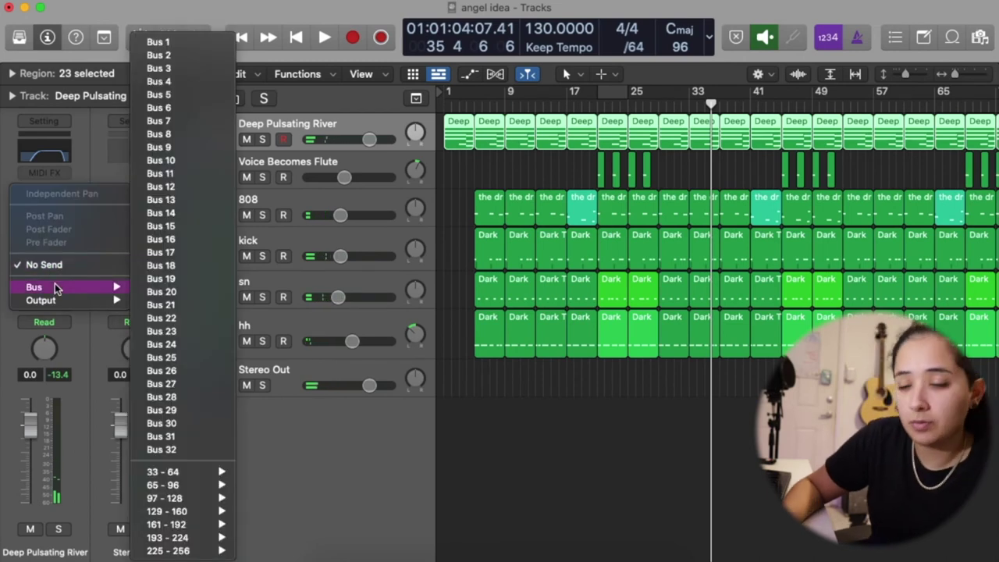
left_click(190, 56)
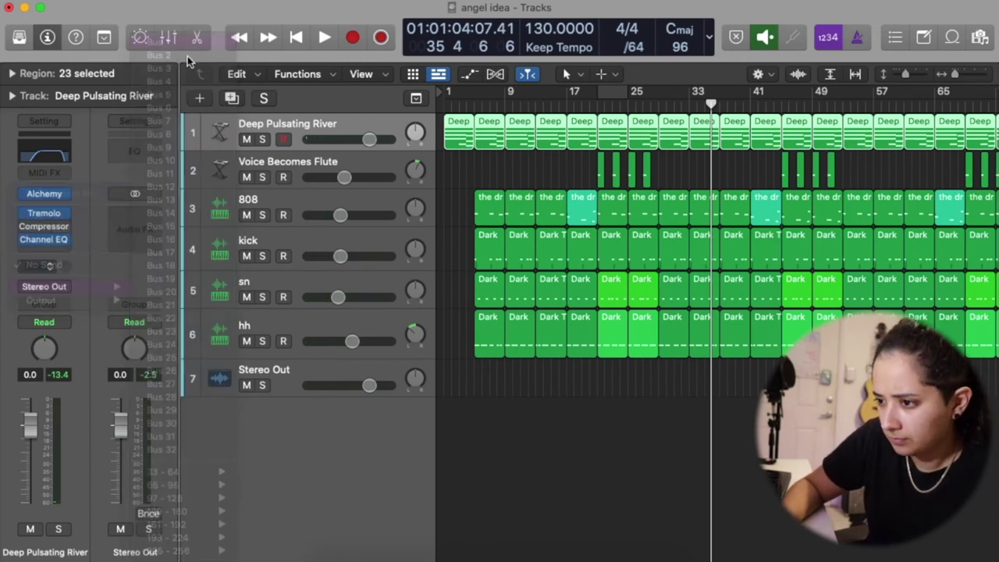
Insert a Channel EQ on Aux 1 with a low cut at 147 Hz and a high cut around 2.5 kHz
left_click(137, 142)
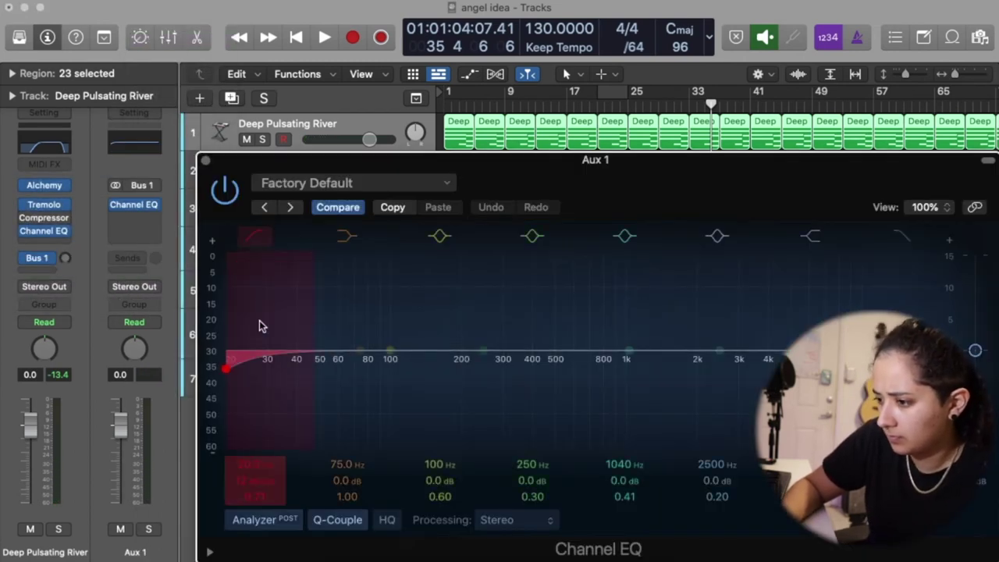
left_click_drag(261, 323, 463, 352)
left_click_drag(910, 250, 712, 344)
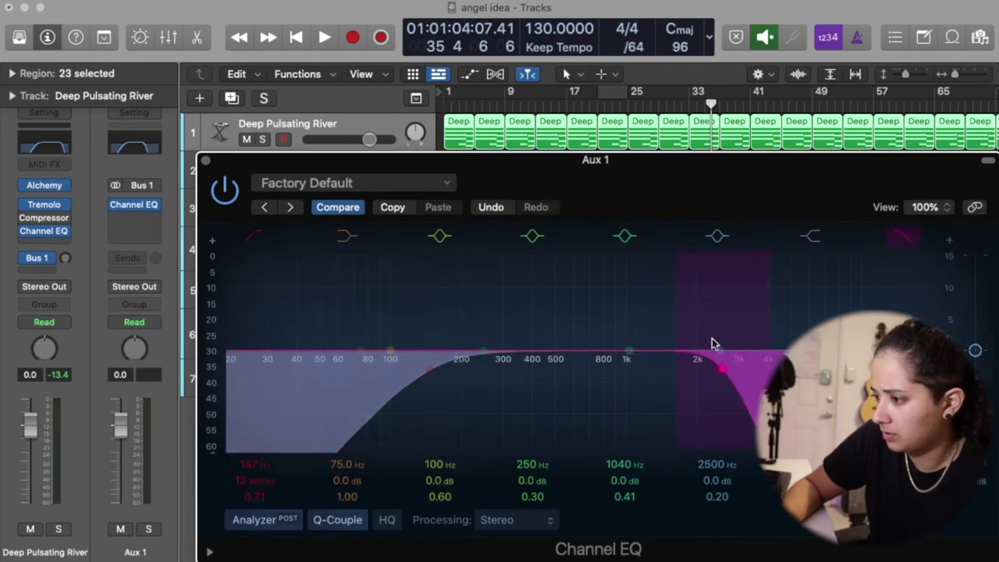
left_click(204, 160)
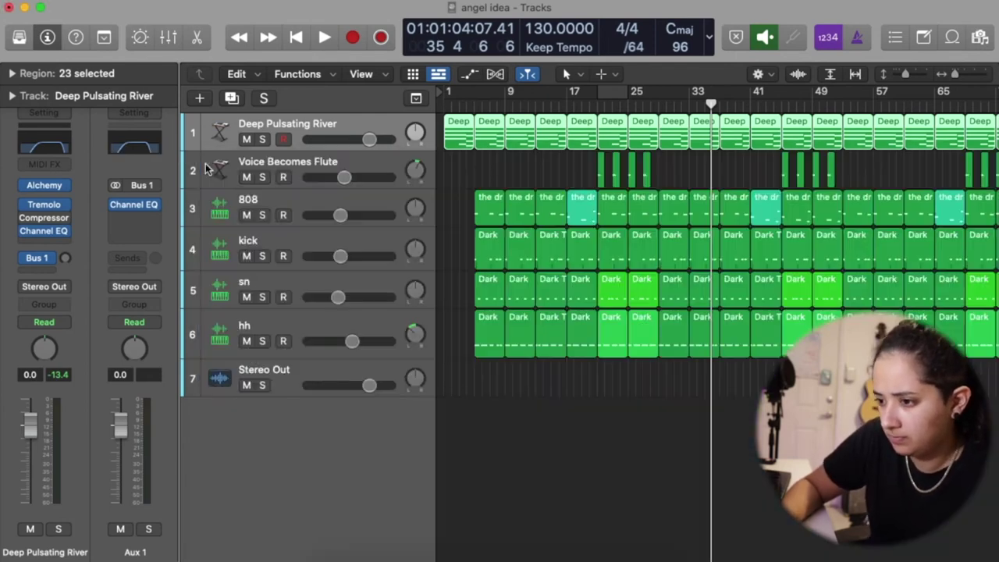
Insert Space Designer after the EQ on Aux 1 and load the 03.1s Midnight Plate preset from the large plate reverbs
left_click(144, 206)
mouse_move(174, 478)
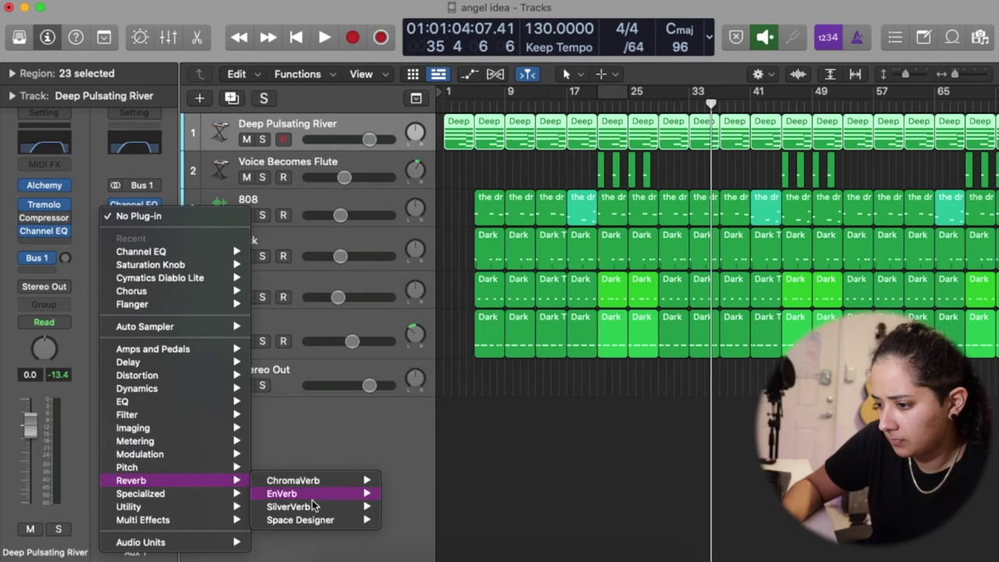
mouse_move(326, 520)
left_click(359, 524)
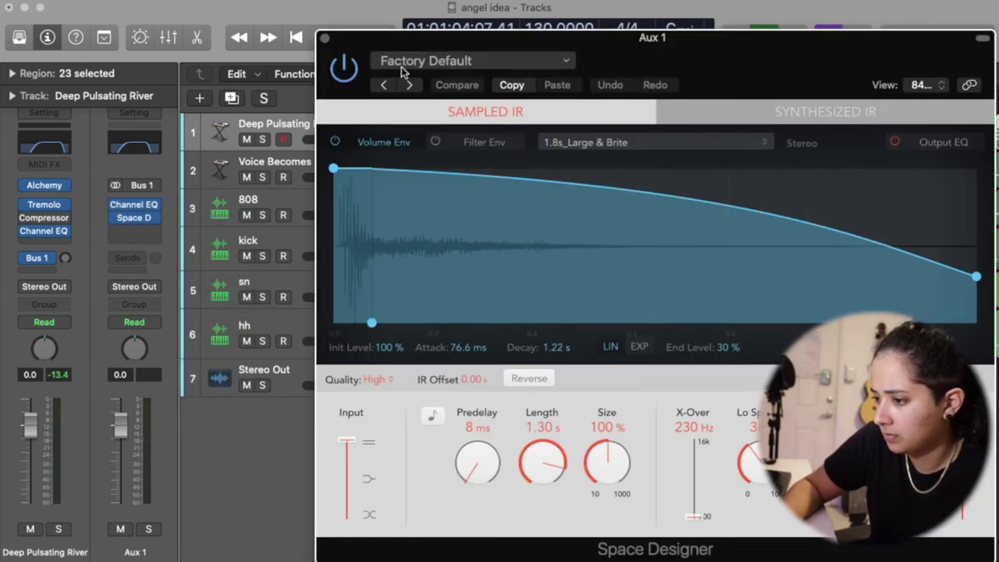
left_click(403, 62)
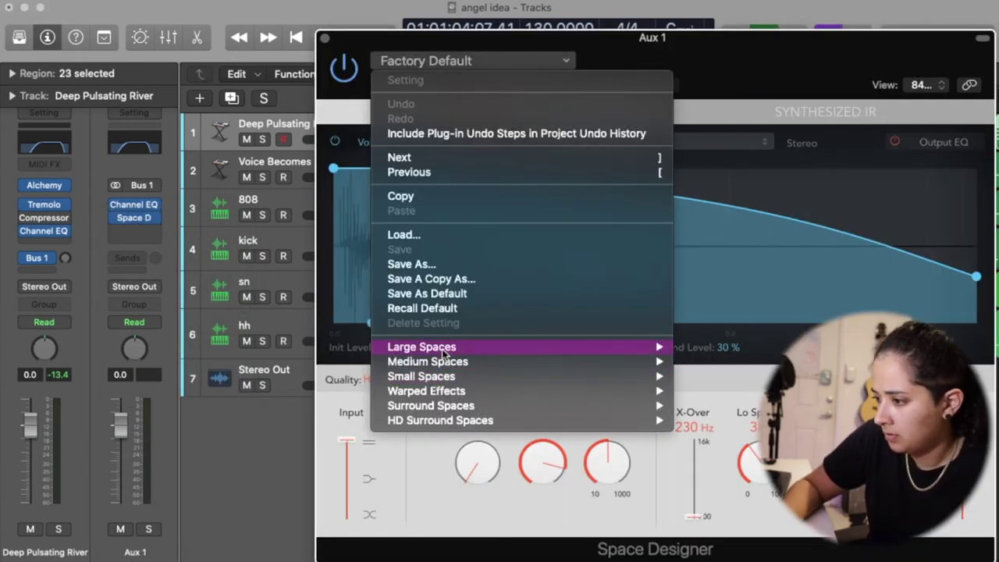
mouse_move(443, 353)
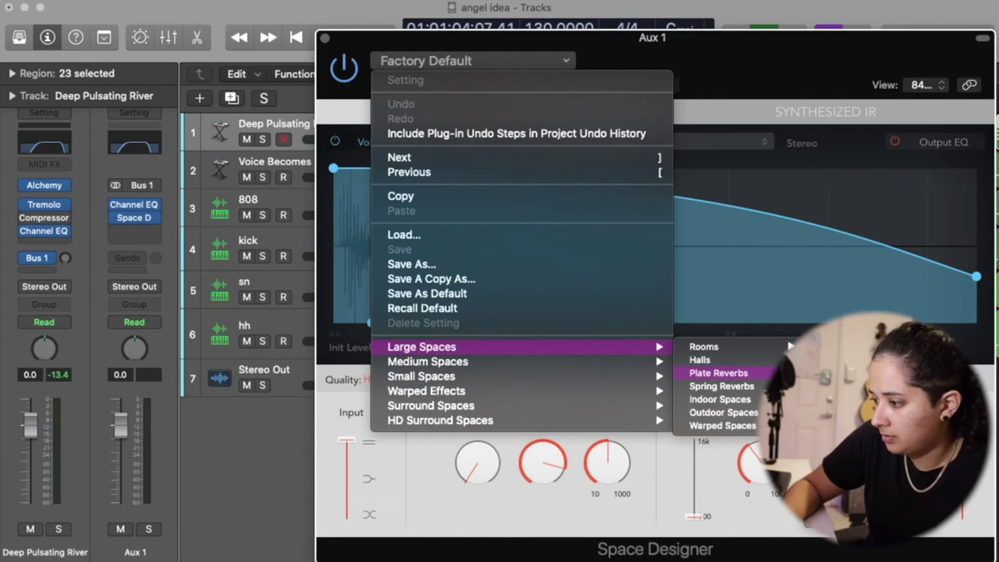
left_click(847, 412)
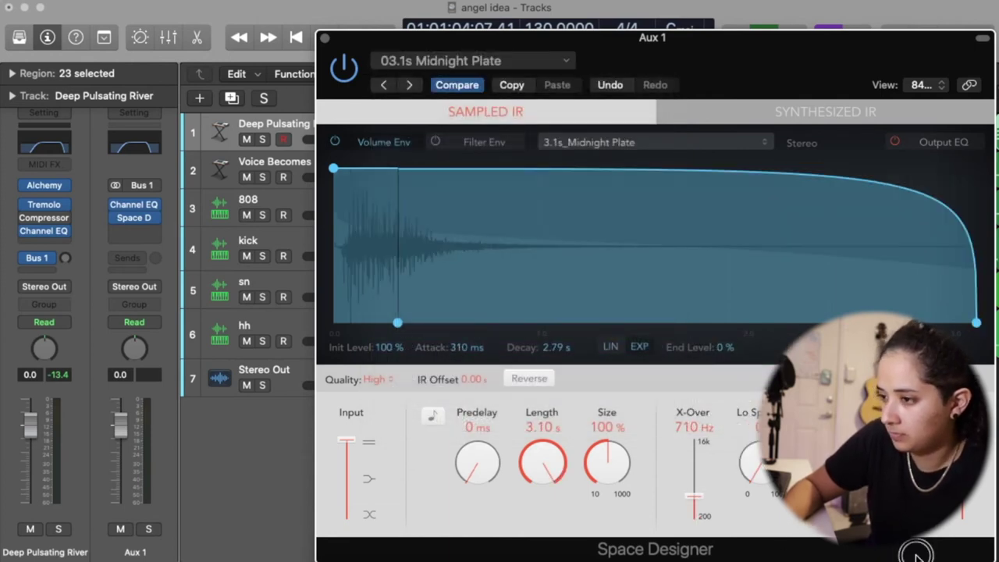
left_click(325, 37)
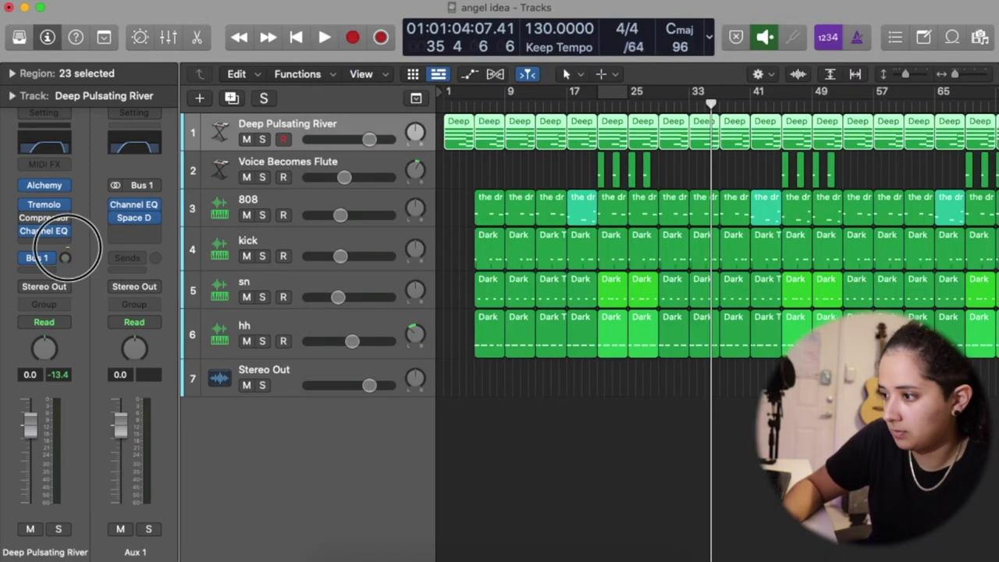
Play from bar 21 and set the Deep Pulsating River send to Bus 1 at -21.7 dB
left_click(599, 104)
key("space")
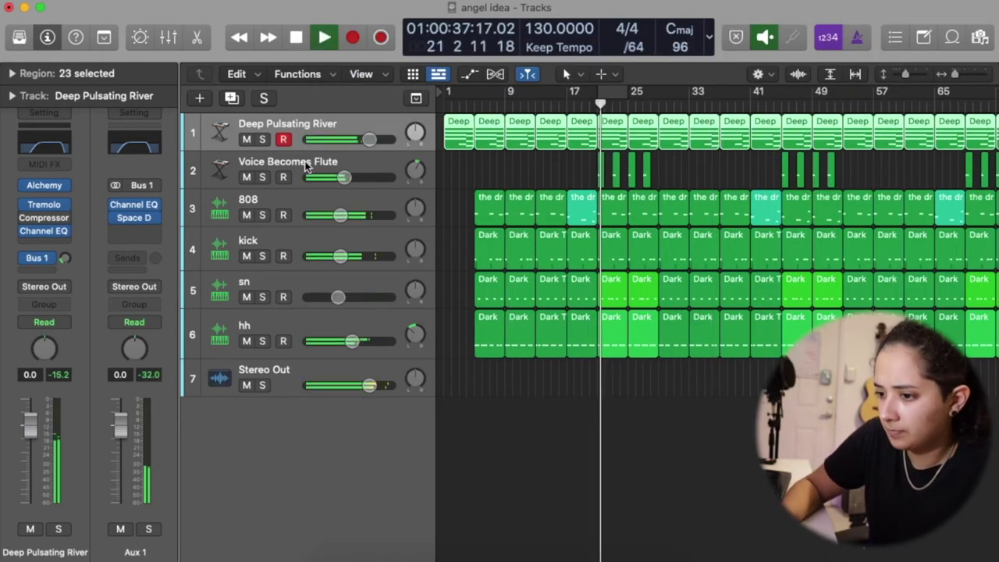
left_click(286, 142)
left_click(66, 258)
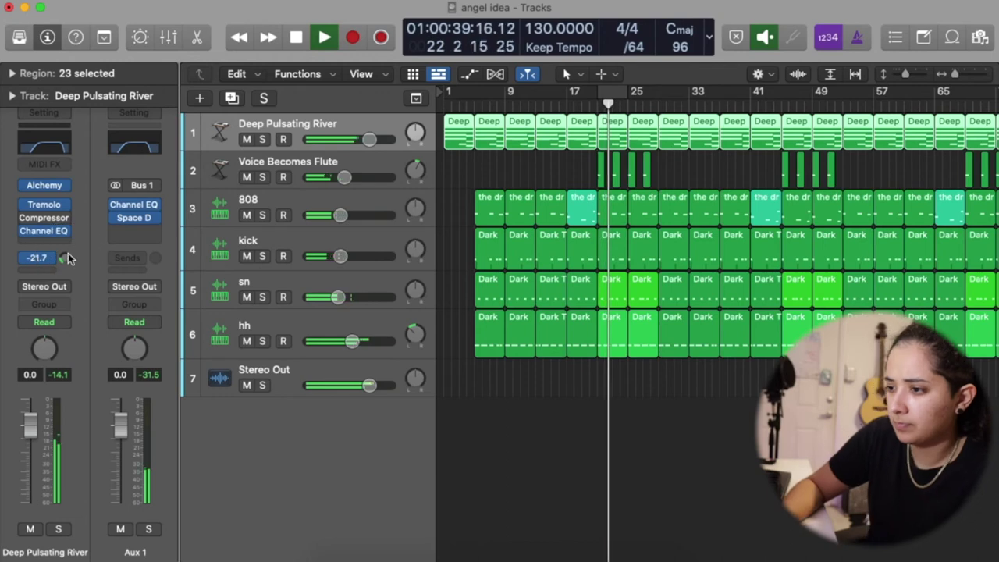
Send the Voice Becomes Flute track to Bus 1 at -21.4 dB
left_click(294, 165)
left_click(44, 260)
mouse_move(62, 285)
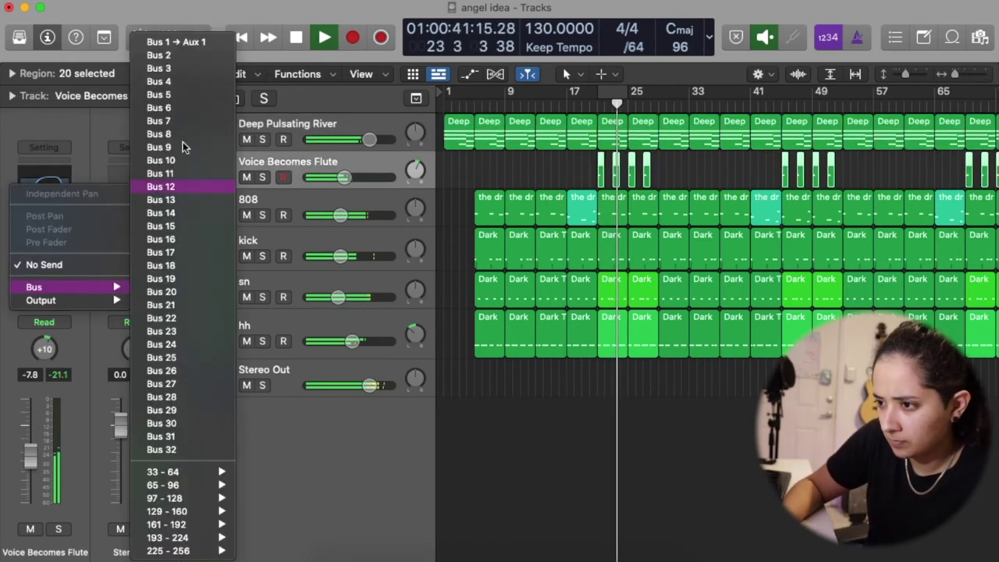
left_click(175, 43)
left_click(66, 258)
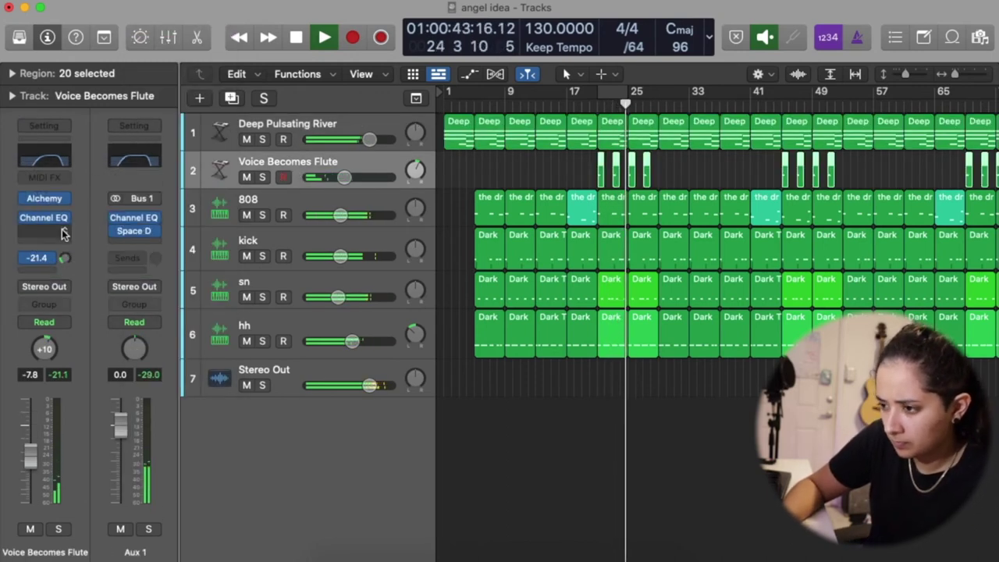
Send the sn track to Bus 1 and raise its send level to feed the shared reverb
left_click(311, 200)
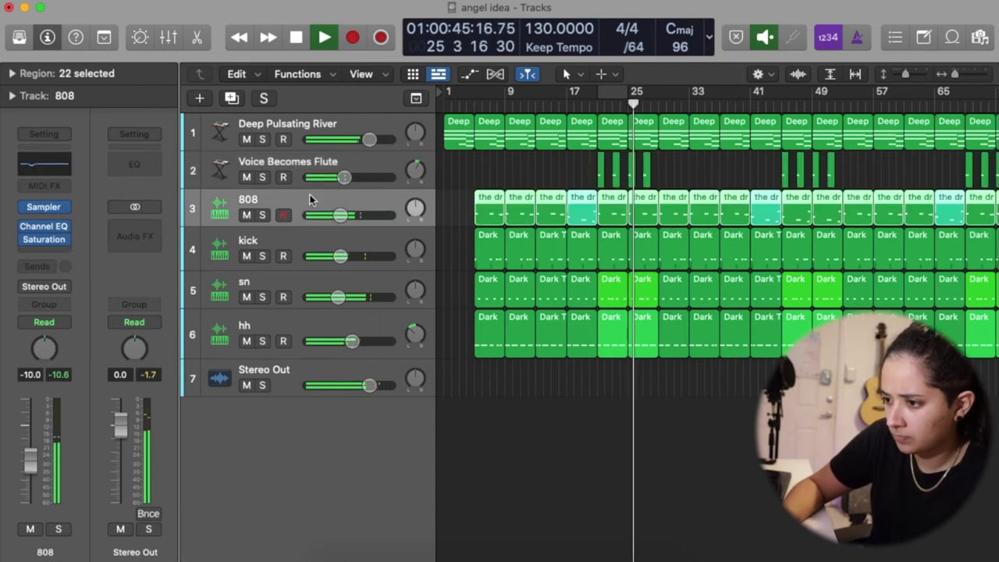
left_click(284, 244)
left_click(296, 286)
left_click(44, 266)
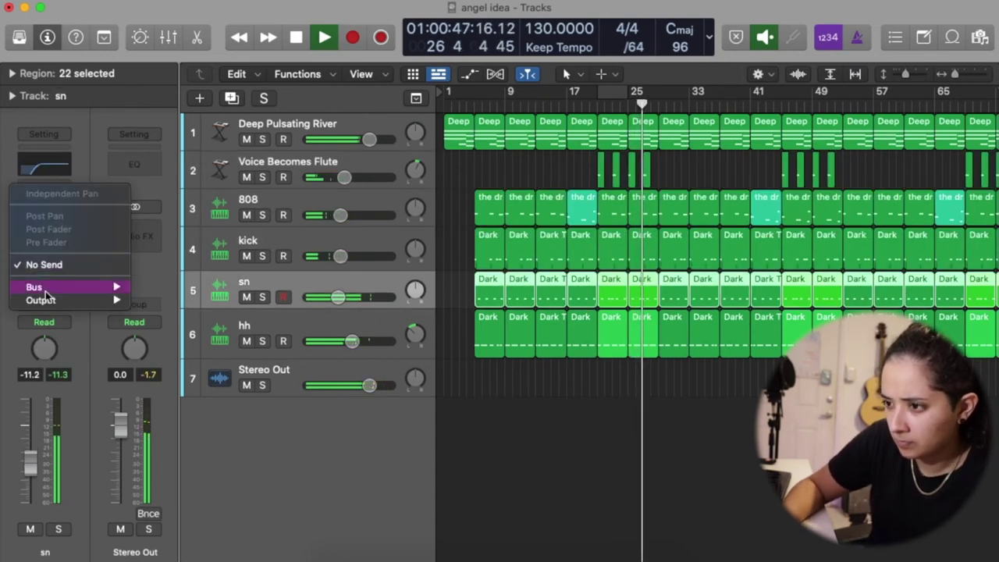
mouse_move(62, 285)
left_click(174, 42)
left_click(70, 253)
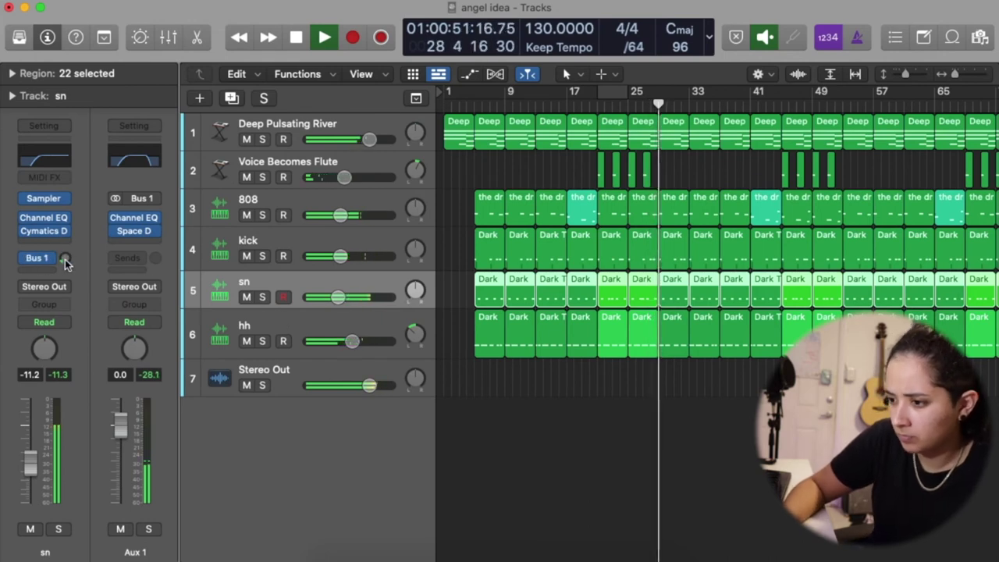
Route the hh track's send to Bus 1 and raise the send level
left_click(321, 327)
left_click(39, 269)
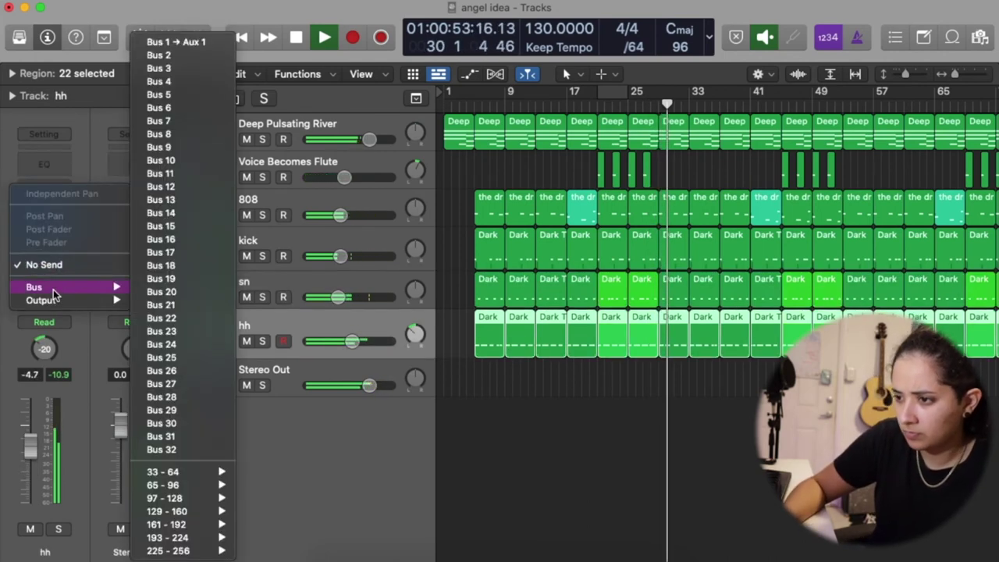
left_click(175, 55)
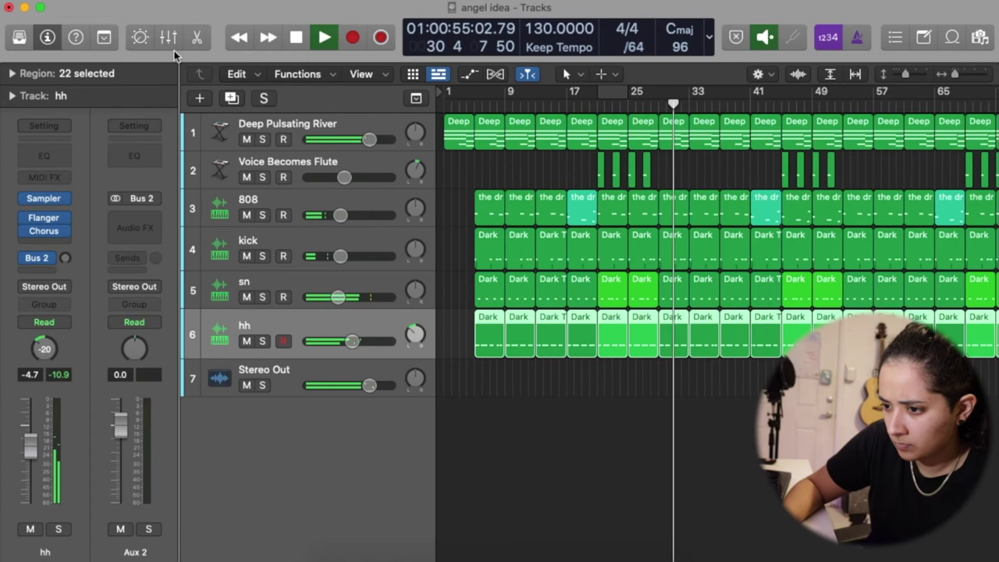
left_click(36, 258)
mouse_move(79, 373)
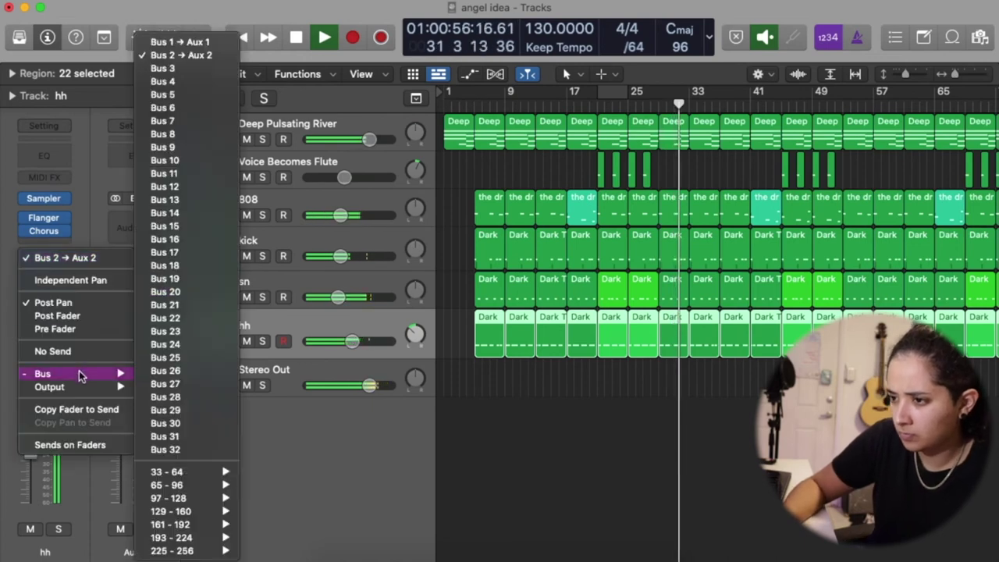
left_click(219, 41)
left_click_drag(66, 258, 67, 243)
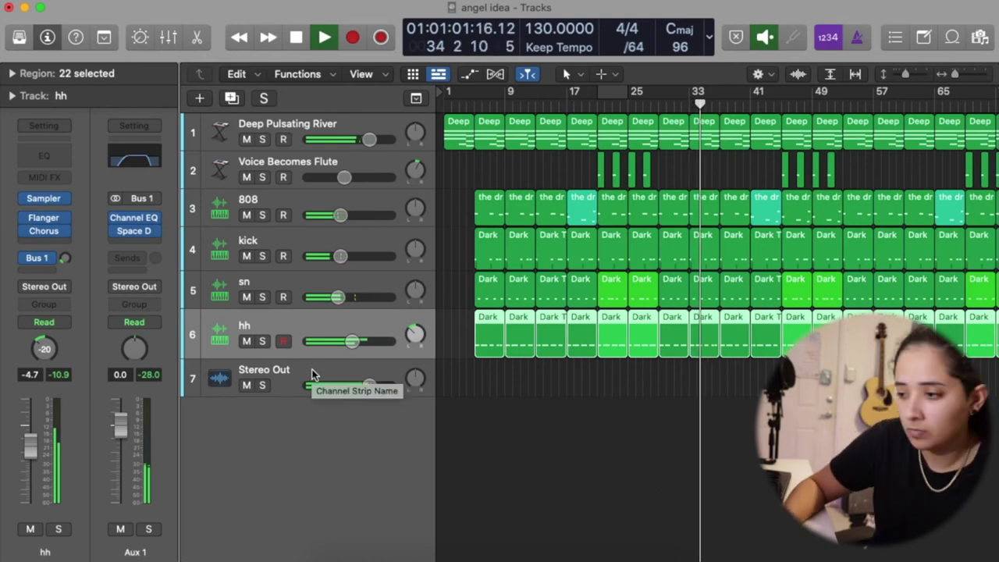
left_click(308, 133)
left_click(290, 164)
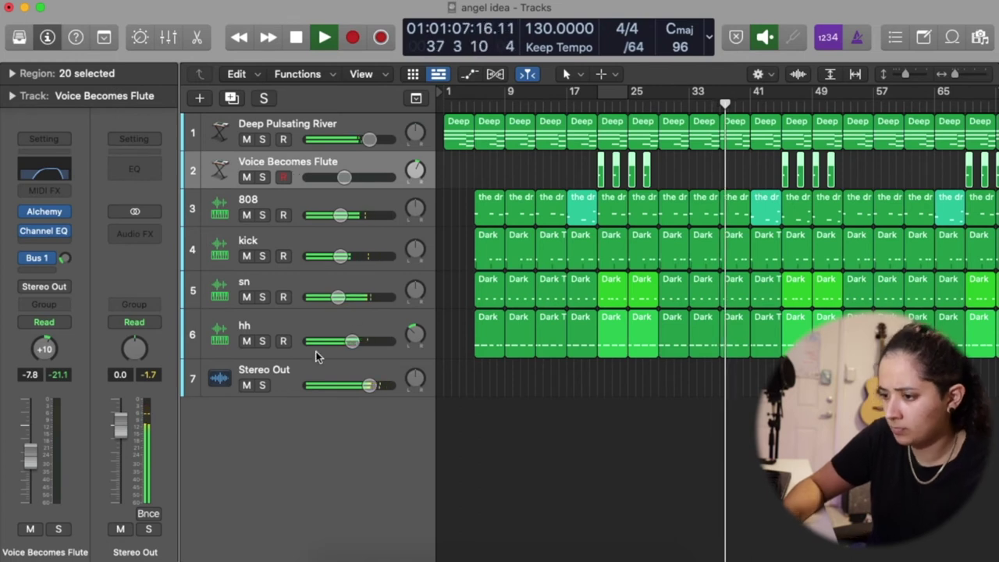
left_click(299, 363)
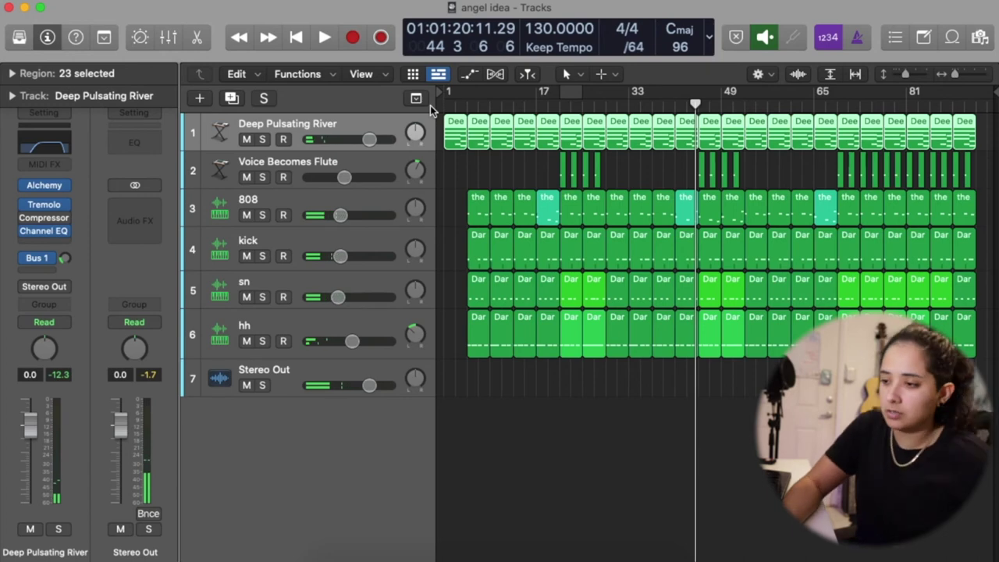
Show track automation and set the Deep Pulsating River lane to the Channel EQ's High Cut Frequency
key("a")
left_click(317, 169)
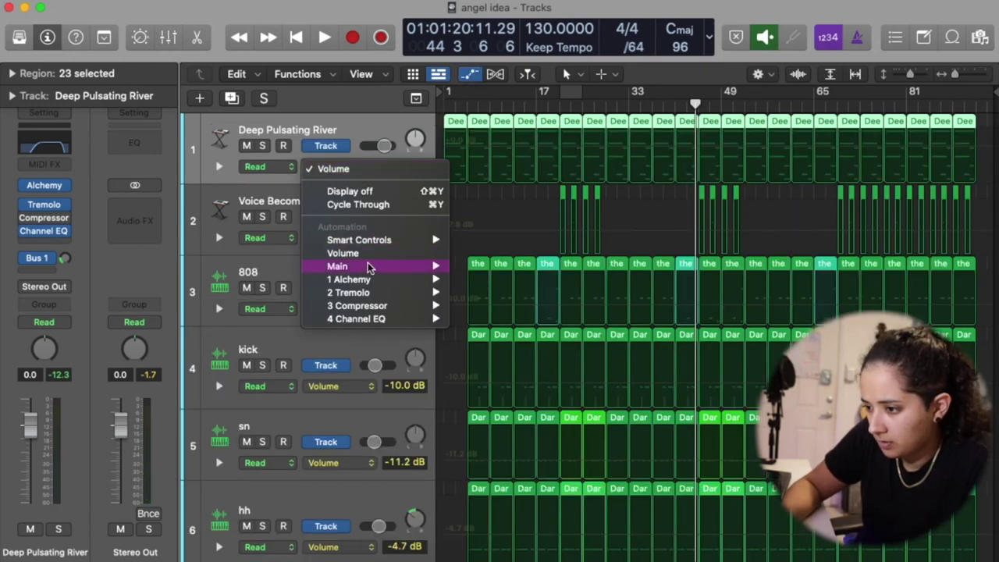
mouse_move(381, 320)
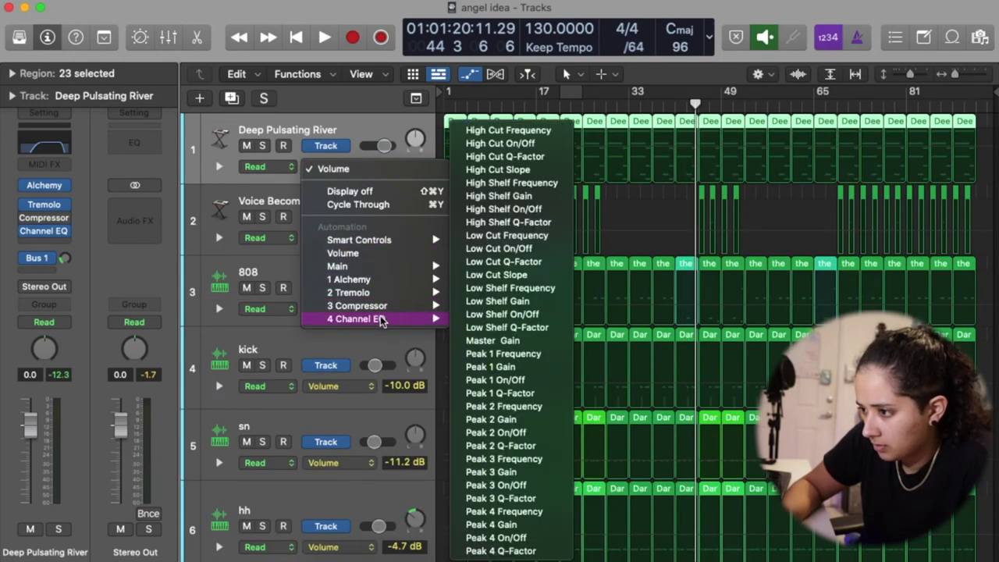
left_click(508, 129)
Automate the Deep Pulsating River high cut to rise from 1160 Hz at bar 1 to 7700 Hz at bar 21, auditioning from the start
left_click(443, 102)
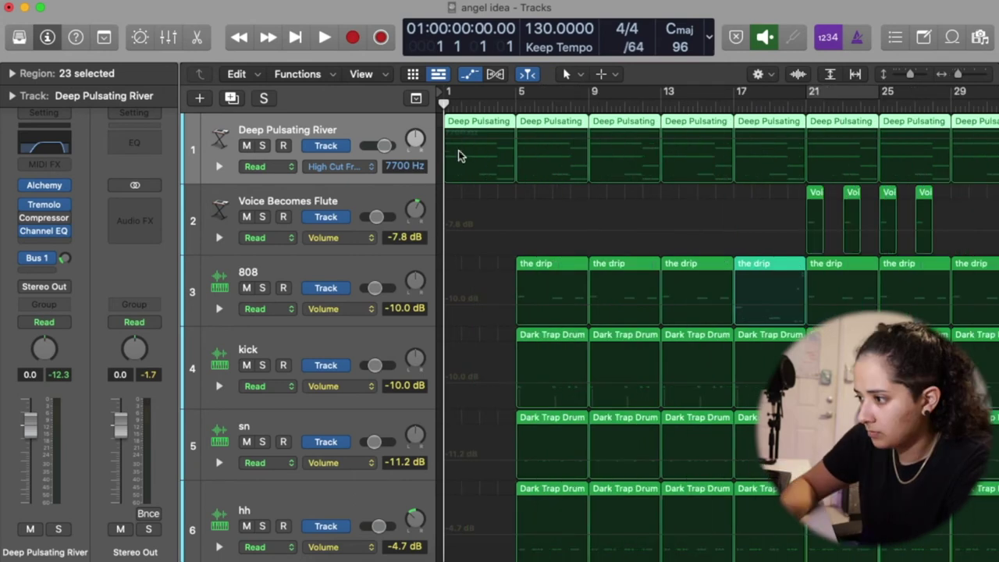
scroll(538, 157, "right", 2)
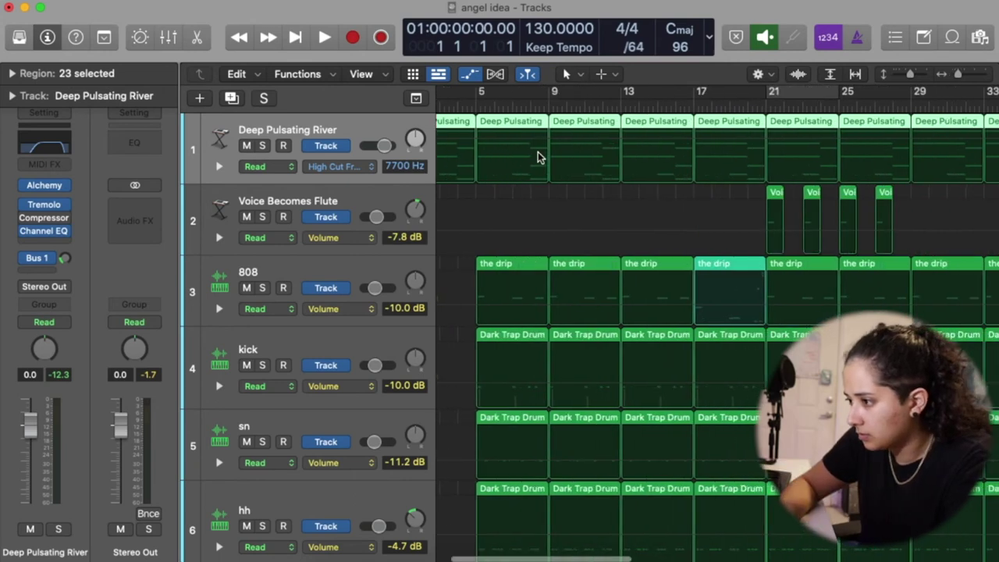
left_click(767, 138)
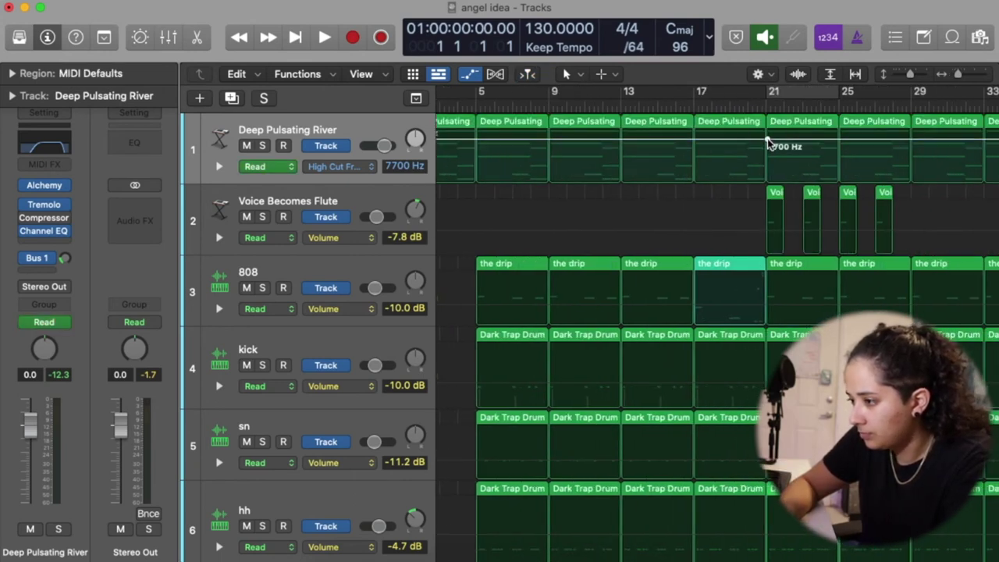
scroll(642, 158, "left", 3)
left_click_drag(445, 139, 444, 161)
key("space")
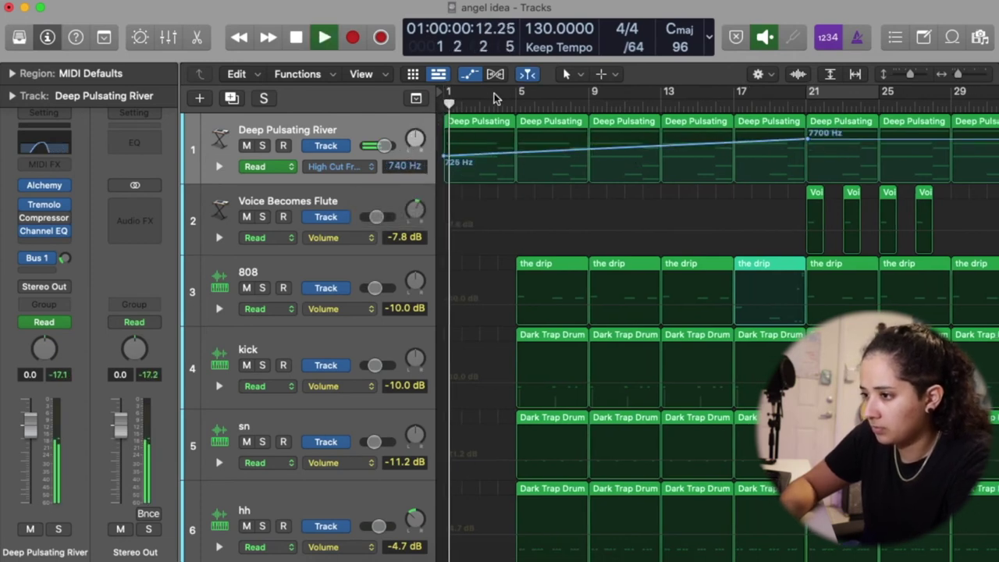
left_click_drag(444, 156, 444, 154)
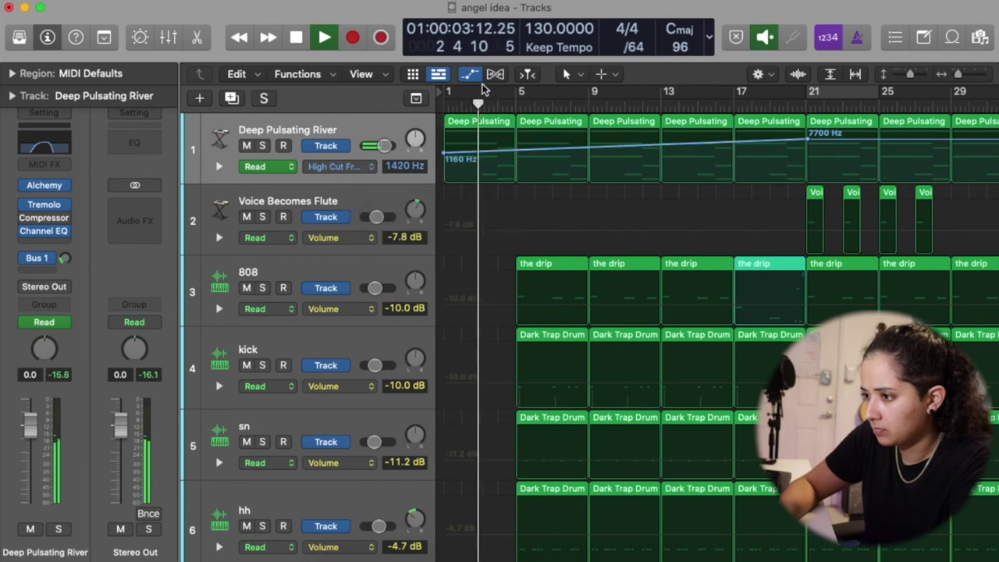
Assign the Automation Curve tool and bend the high-cut ramp between bars 1 and 21 downward
left_click(608, 75)
left_click(680, 316)
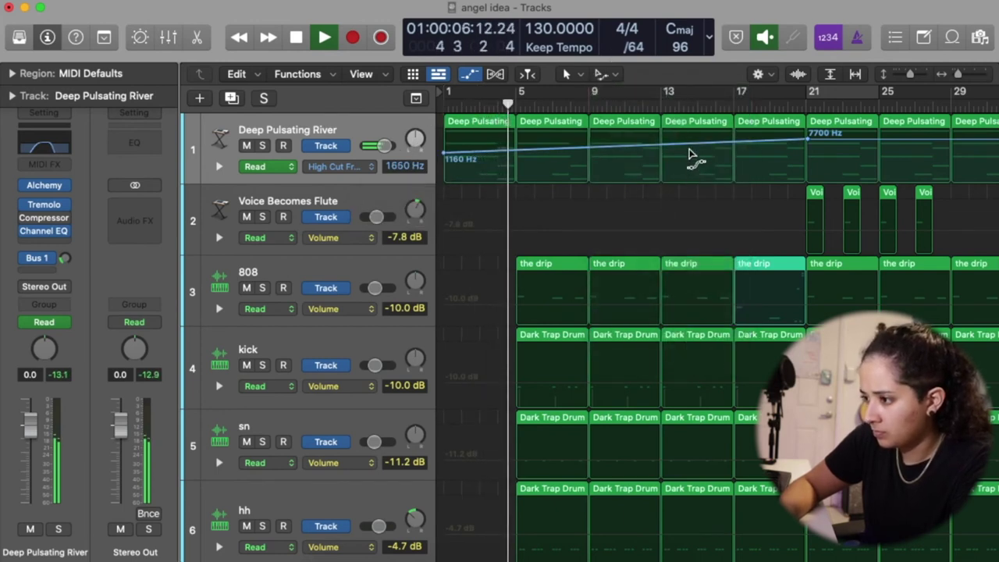
left_click_drag(687, 148, 699, 167)
scroll(840, 260, "right", 3)
scroll(598, 222, "left", 3)
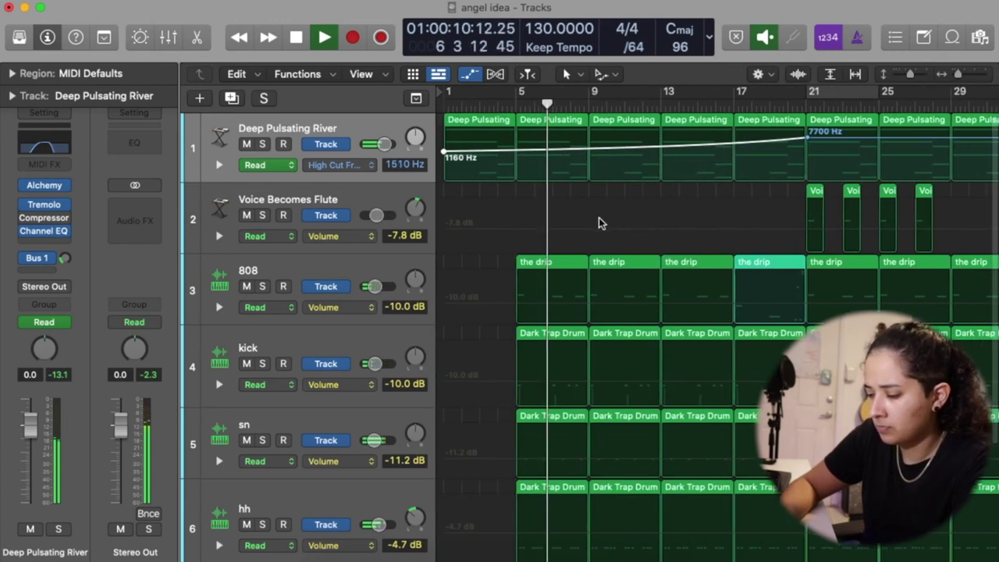
Drop the Deep Pulsating River high-cut automation to 2060 Hz at bar 29 and slightly adjust the point at bar 1
scroll(599, 223, "right", 5)
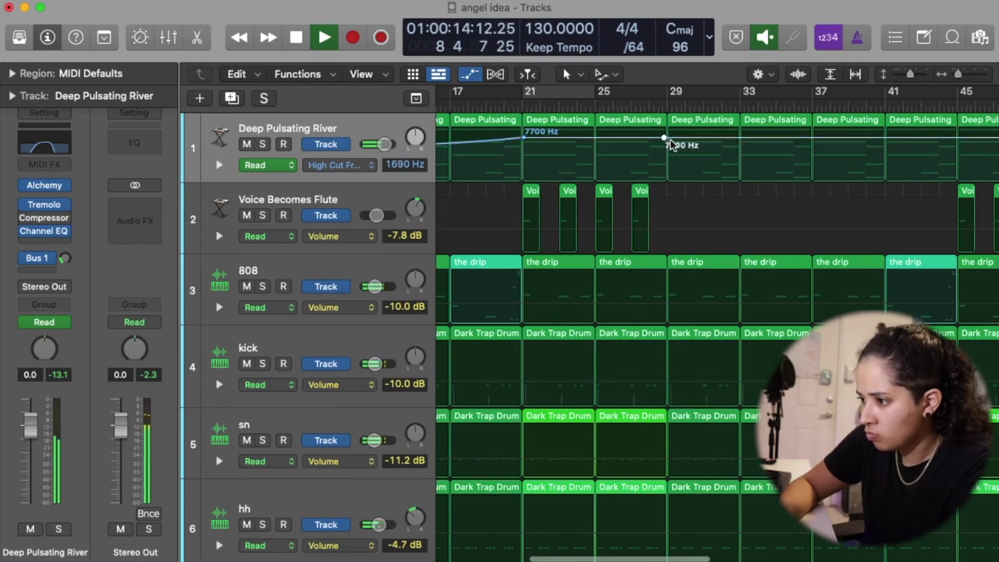
left_click_drag(667, 139, 668, 151)
scroll(668, 152, "left", 5)
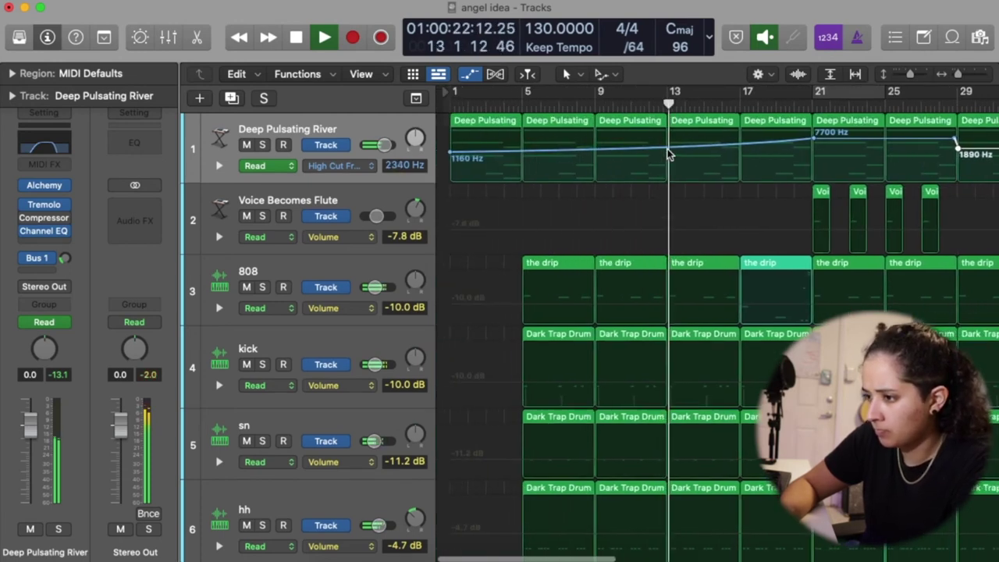
left_click_drag(447, 156, 446, 153)
scroll(742, 217, "right", 2)
scroll(741, 217, "right", 3)
left_click_drag(782, 148, 780, 151)
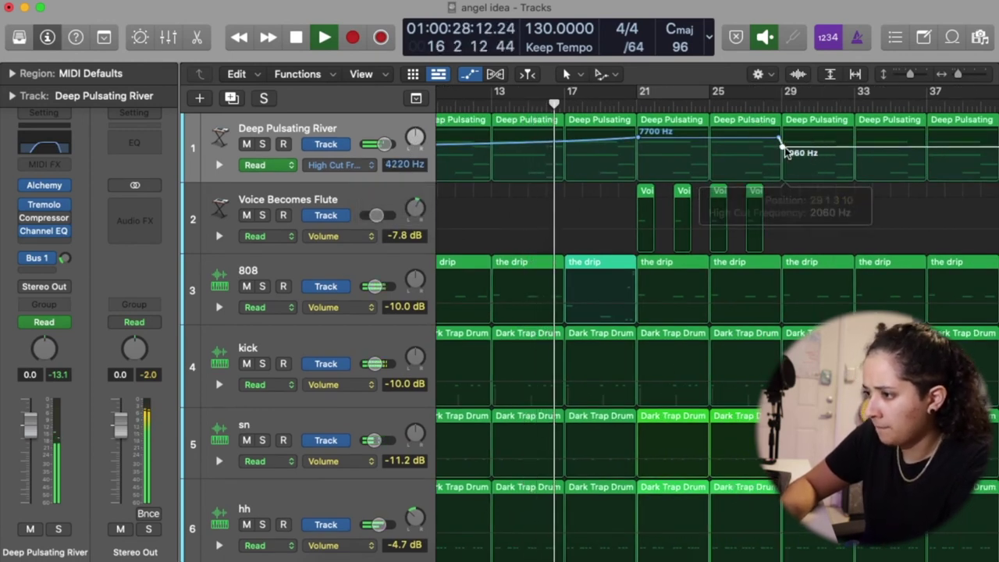
Ramp the high-cut automation from bar 29 up to 7700 Hz at bar 45 and bend the ramp downward
scroll(785, 152, "right", 2)
scroll(786, 153, "right", 4)
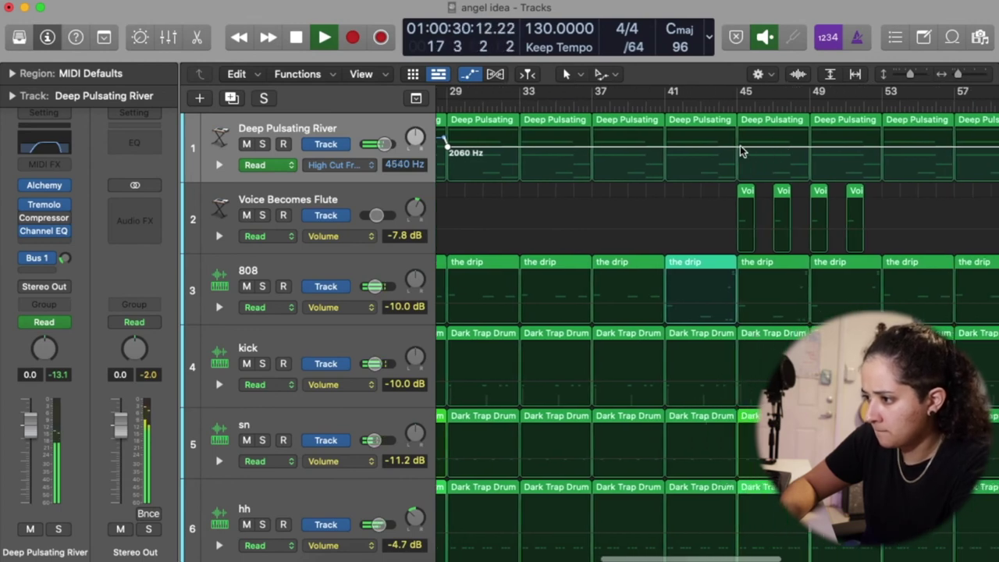
left_click_drag(735, 148, 738, 131)
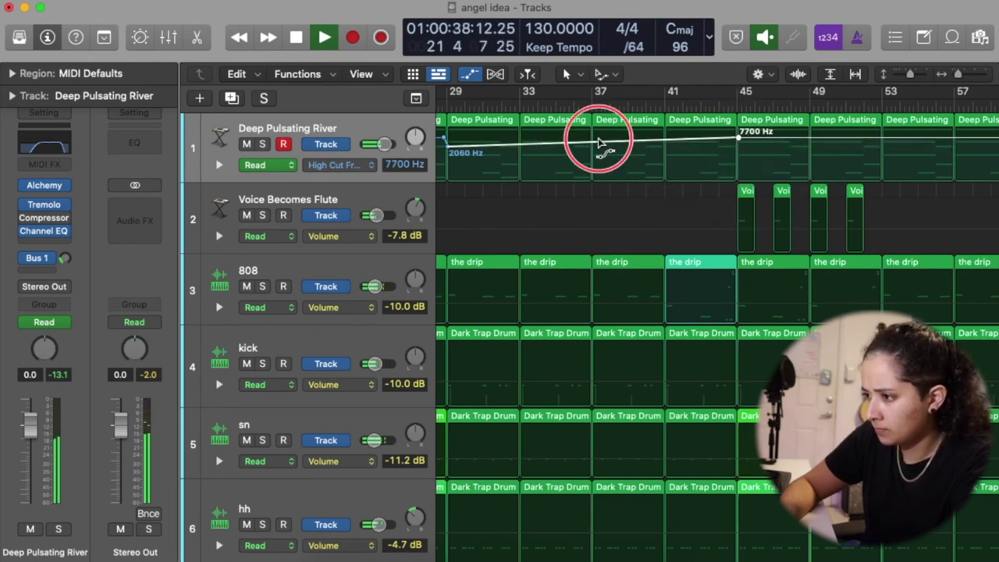
left_click_drag(600, 143, 597, 170)
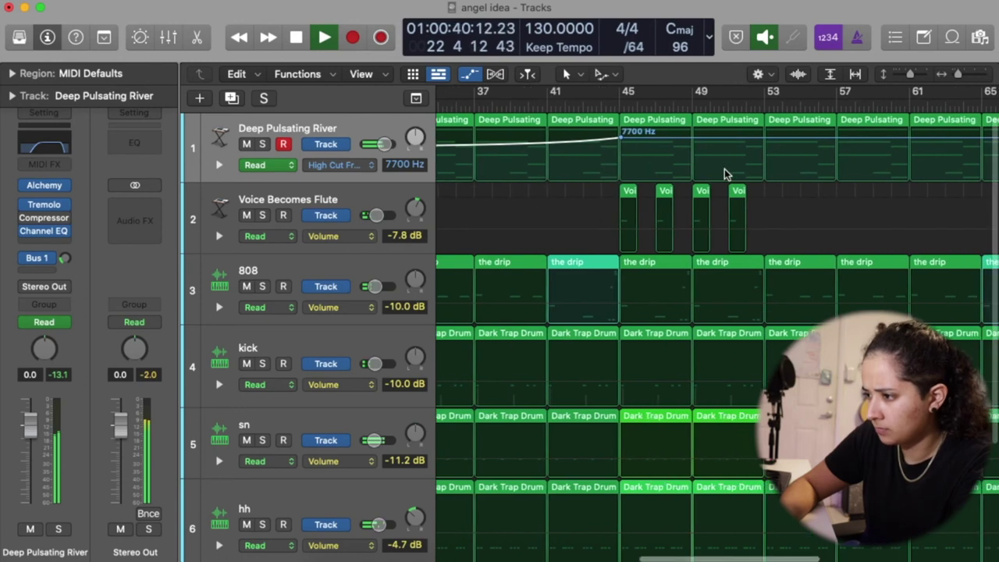
Drop the high-cut automation to 2040 Hz at bar 53 and edit a further automation point near bar 69
scroll(725, 174, "right", 5)
scroll(725, 174, "left", 1)
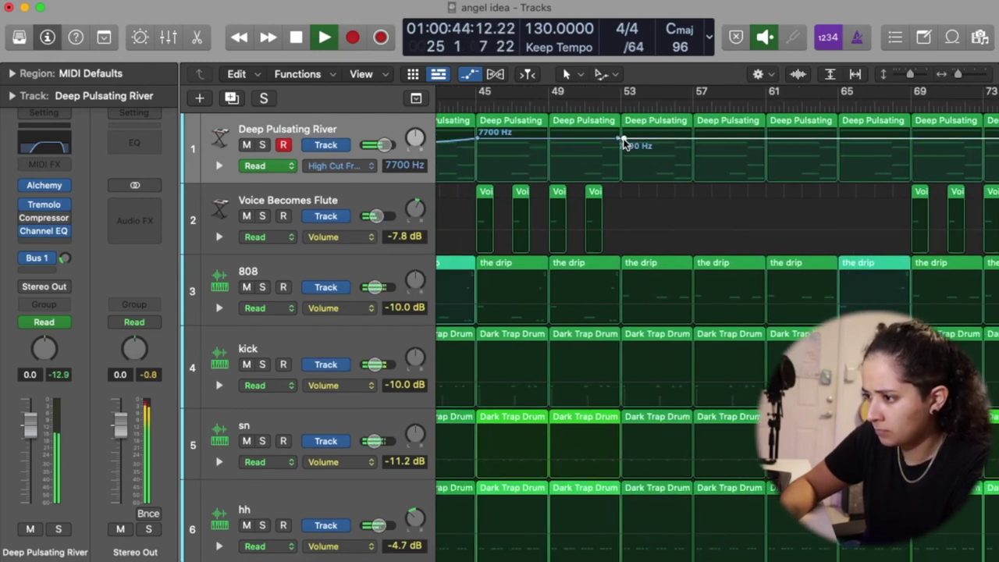
mouse_move(622, 138)
left_mouse_down()
mouse_move(621, 161)
mouse_move(619, 148)
left_mouse_up()
scroll(740, 187, "right", 3)
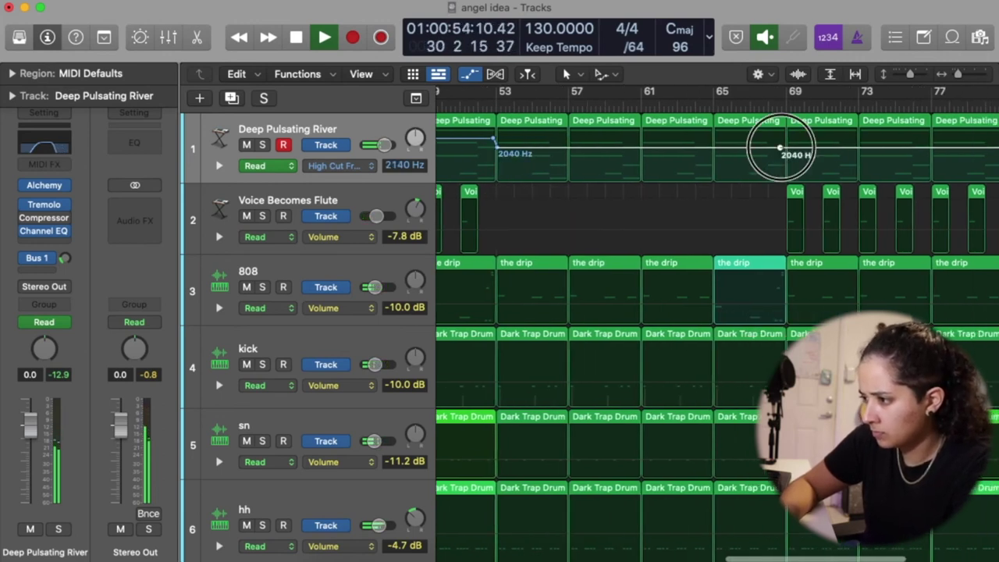
left_click_drag(788, 147, 763, 158)
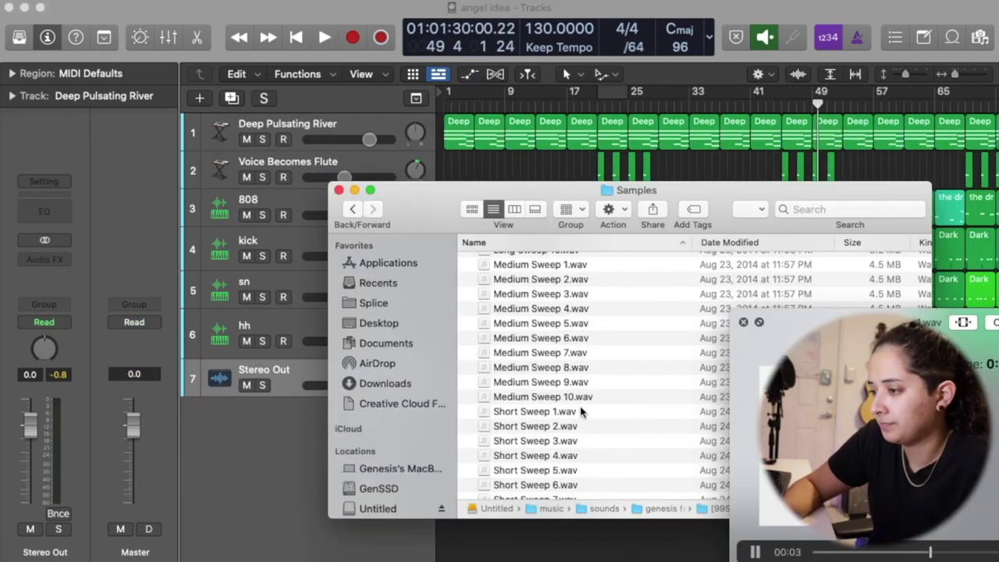
Preview Short Sweep 1.wav in the Samples folder and place it on a new audio track below hh
left_click(582, 412)
key("space")
left_click_drag(716, 193, 419, 69)
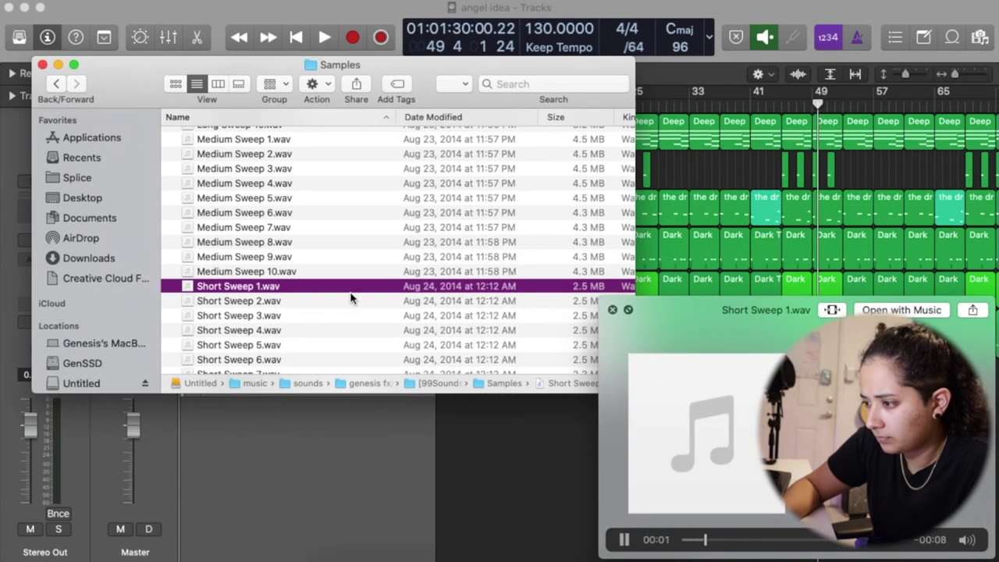
left_click_drag(343, 289, 387, 432)
left_click(395, 470)
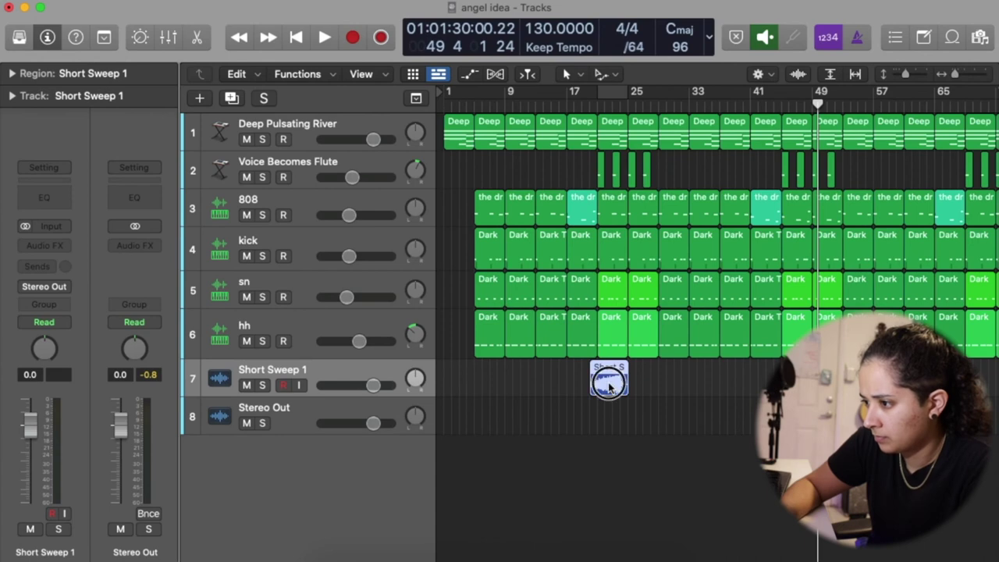
Move the Short Sweep 1 region to about bar 17, play it in context and lower its track volume to -14.0 dB
left_click_drag(609, 386, 587, 389)
left_click(568, 104)
key("space")
left_click_drag(373, 384, 312, 387)
scroll(751, 371, "up", 10)
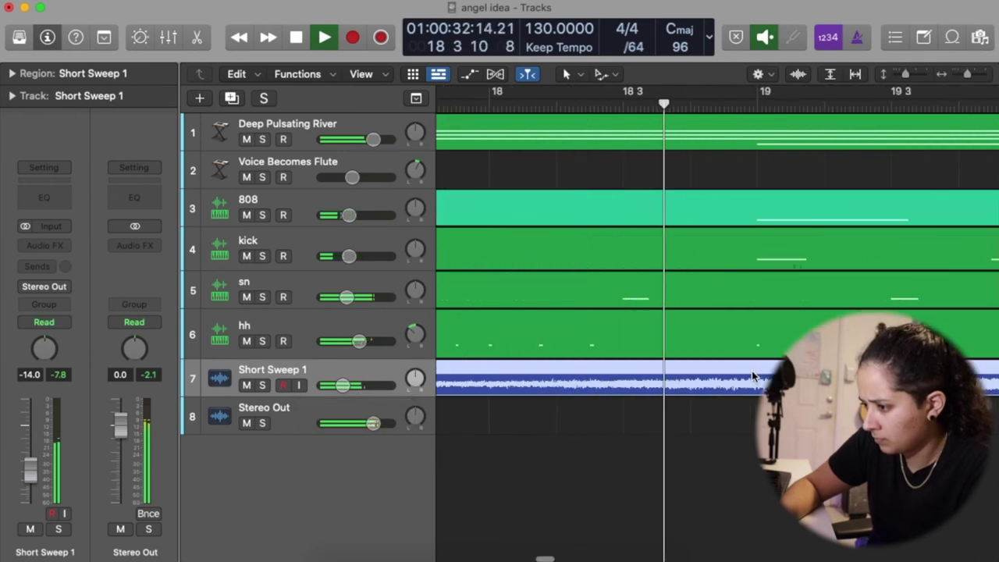
scroll(752, 371, "down", 5)
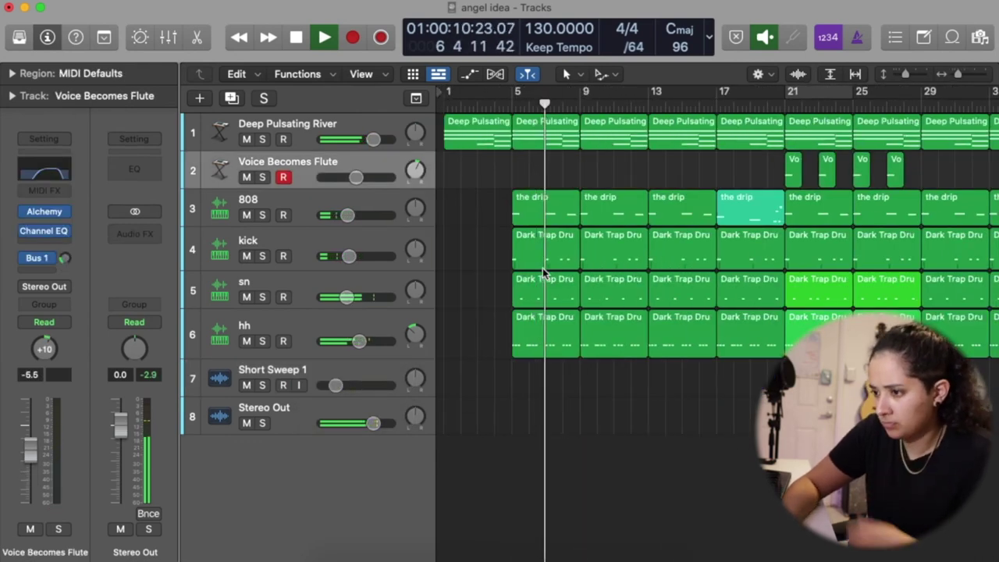
Delete the 808 and kick regions that span bars 5 to 9
left_click(547, 210)
key("Delete")
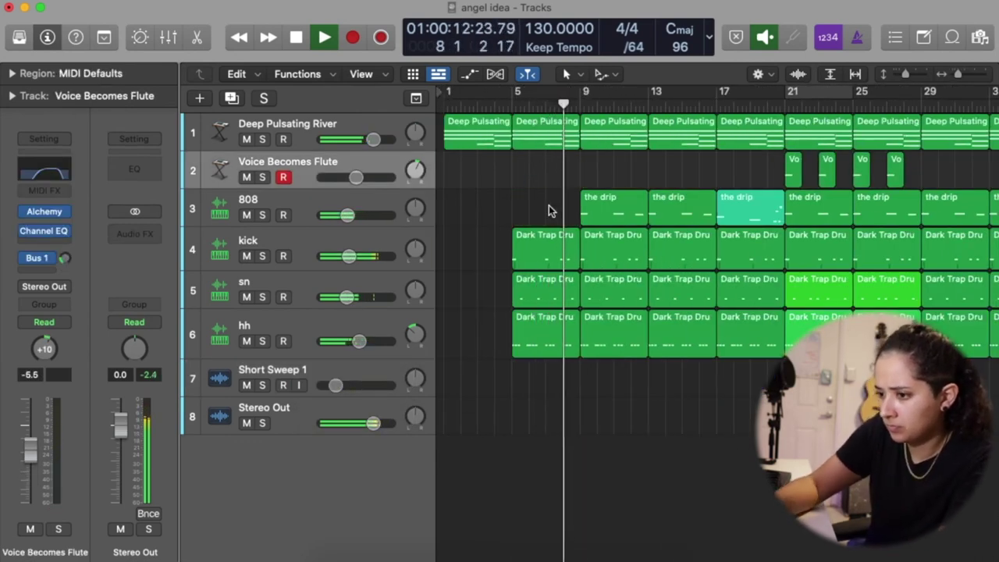
left_click(546, 236)
key("Delete")
Trim the start of the first sn region from bar 5 to bar 6 and replay the intro from the beginning
left_click(568, 278)
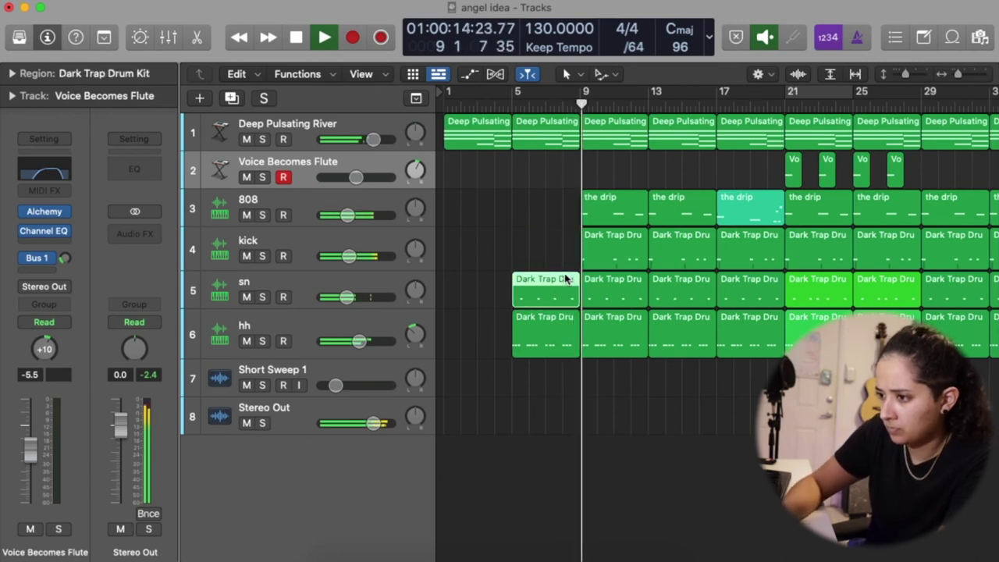
left_click(511, 105)
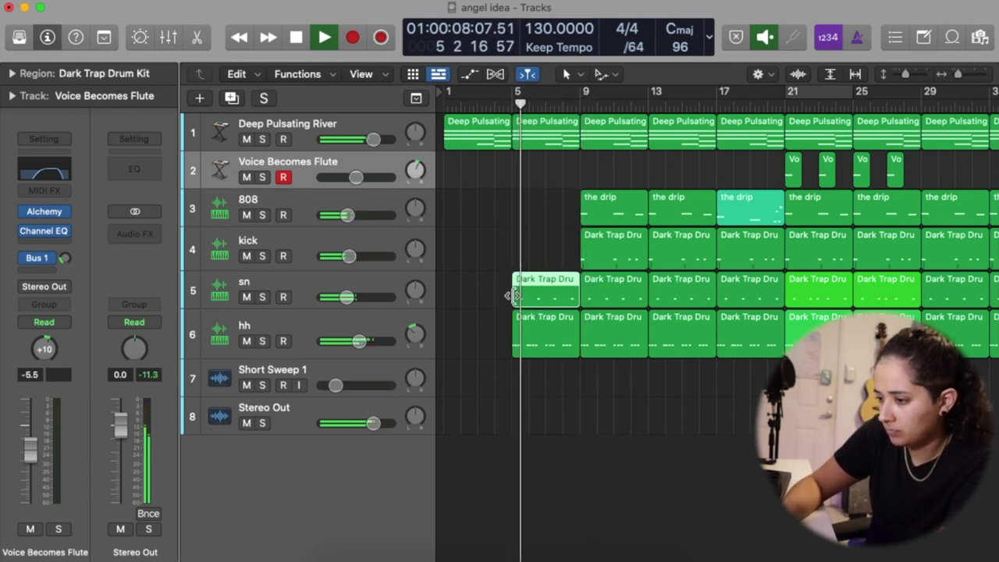
left_click_drag(514, 294, 529, 295)
key("Return")
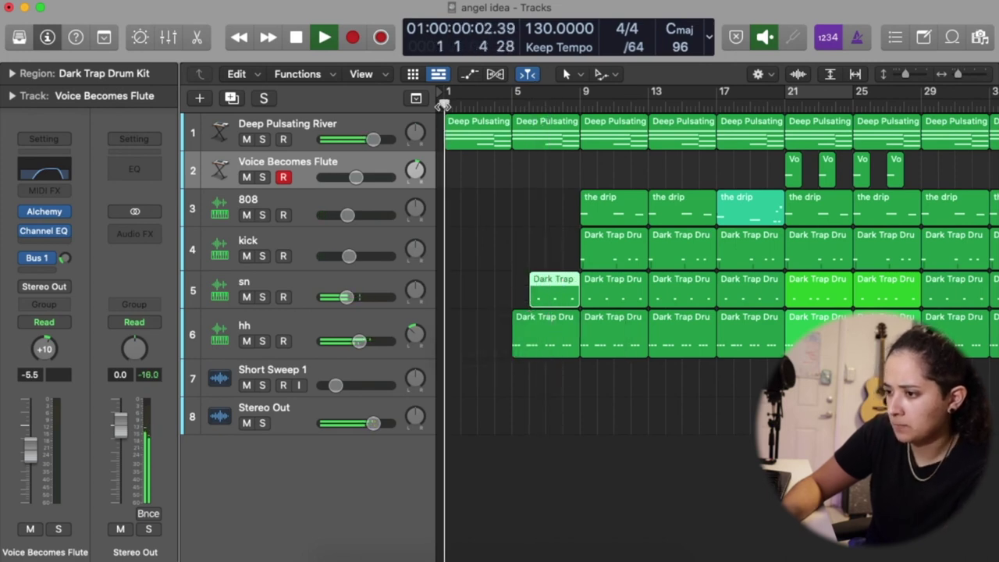
Disarm recording on the Voice Becomes Flute track
left_click(287, 175)
left_click(457, 200)
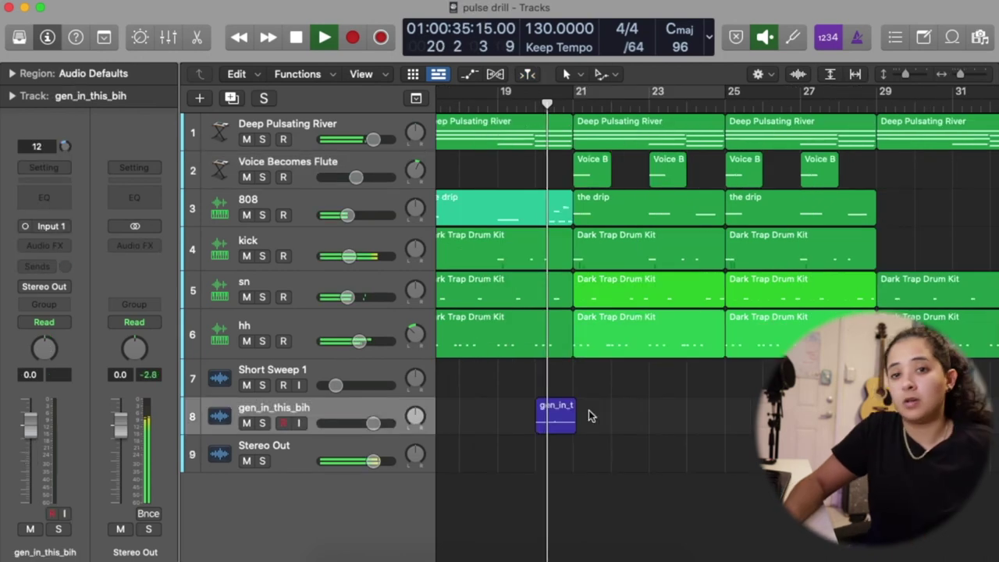
Stop playback and load the saved "gen in this bih" channel strip setting on the gen_in_this_bih vocal track
key("space")
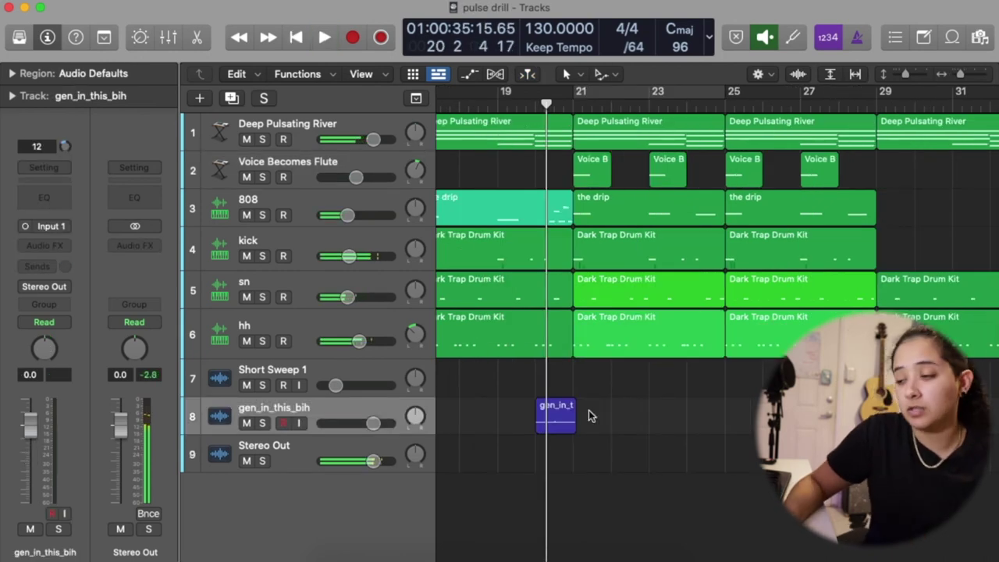
key("z")
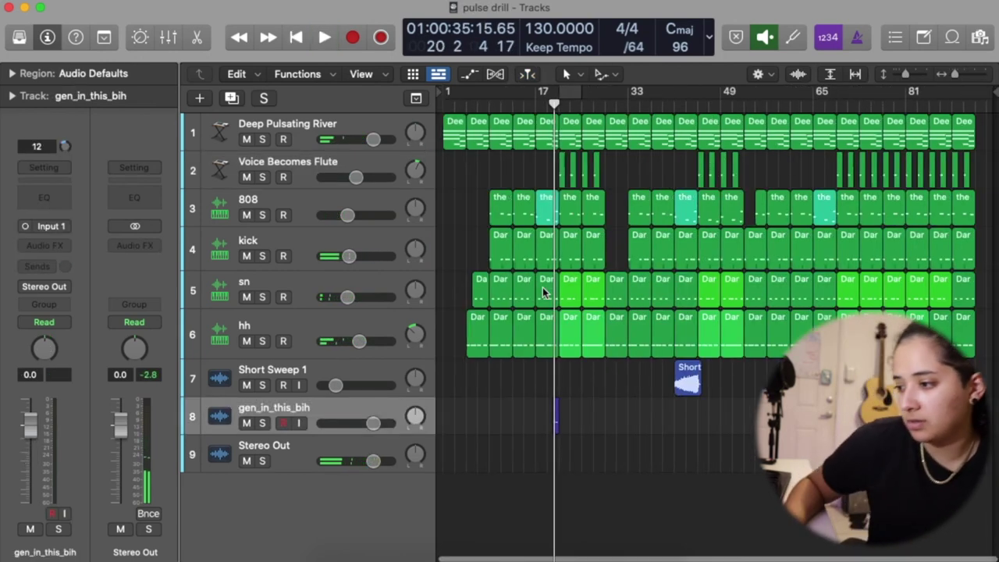
key("z")
left_click_drag(522, 380, 647, 446)
key("z")
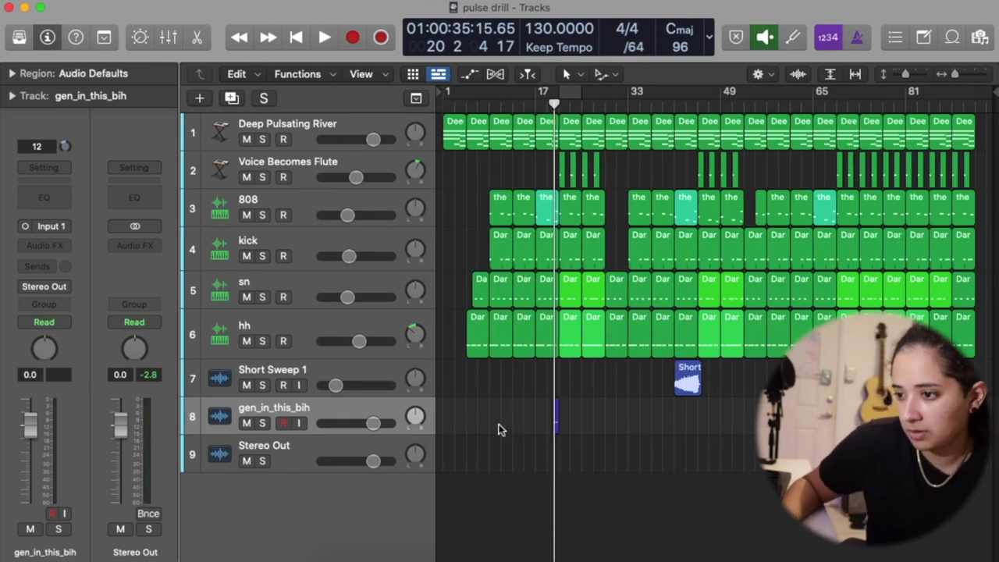
left_click(57, 166)
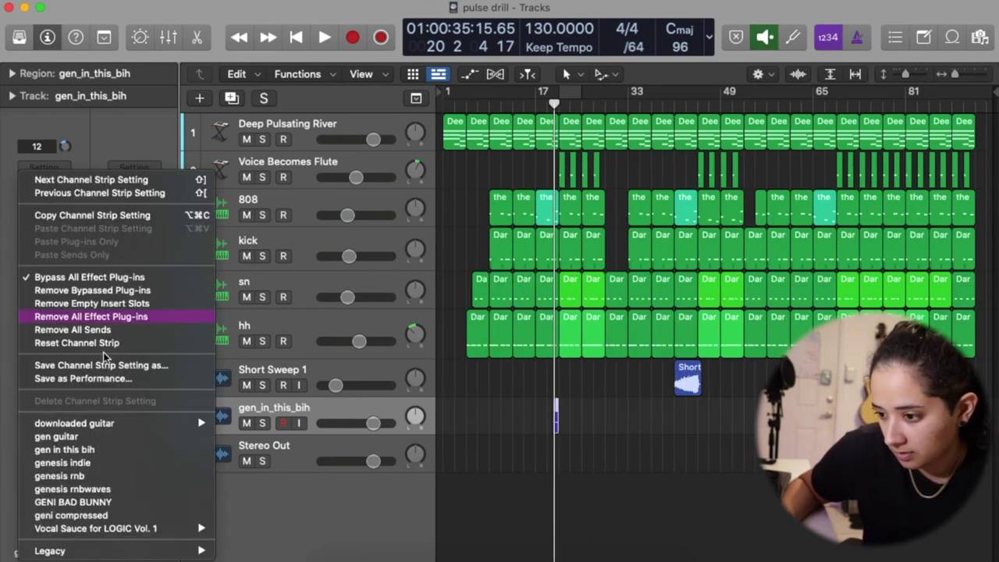
left_click(111, 450)
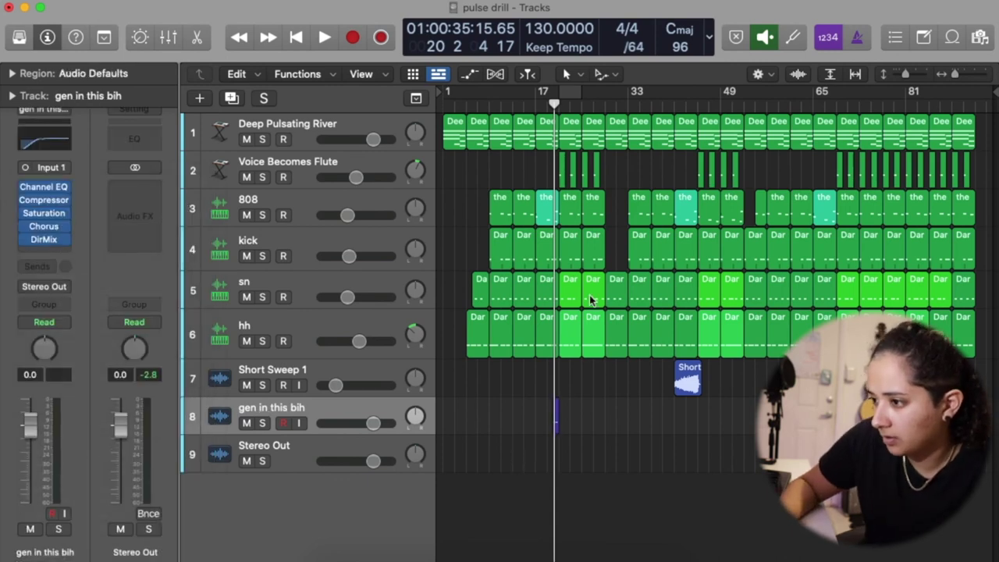
Play from bar 17, send the gen in this bih track to Bus 1 with a raised send level, and add Vocal Transformer
key("super+Right")
key("super+Right")
key("super+Right")
left_click(469, 105)
key("space")
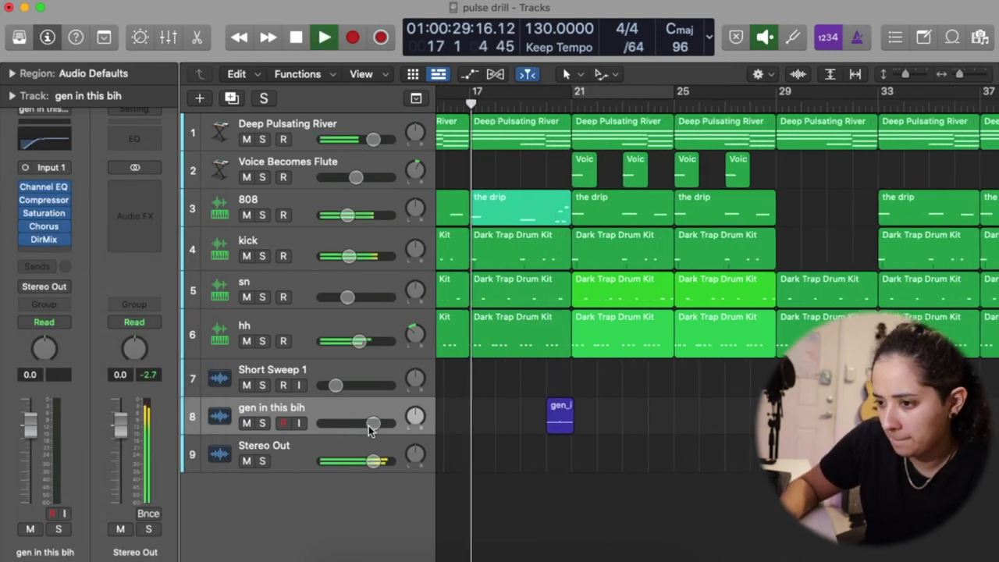
left_click(44, 266)
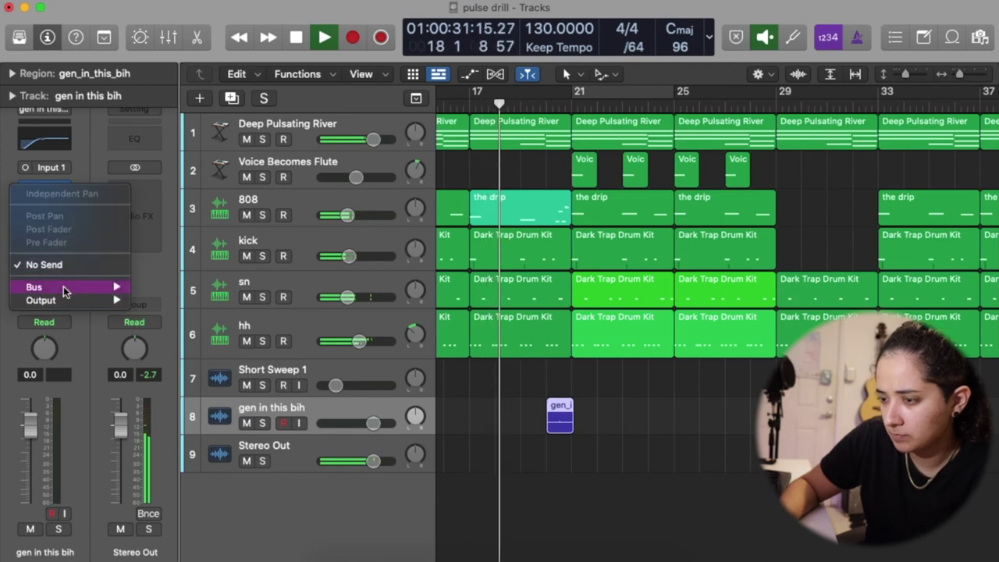
mouse_move(63, 289)
left_click(187, 41)
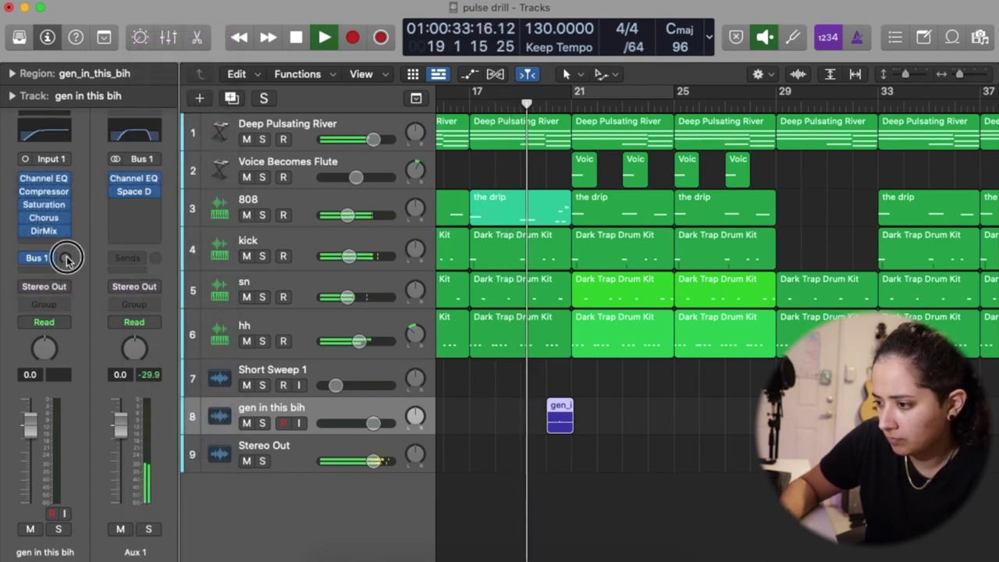
left_click(485, 383)
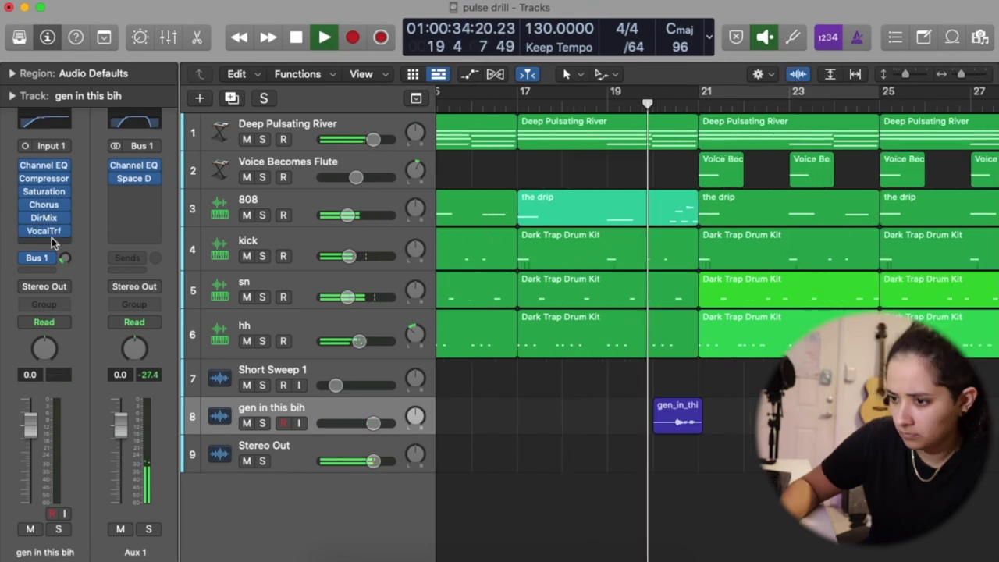
left_click(52, 240)
left_click(591, 470)
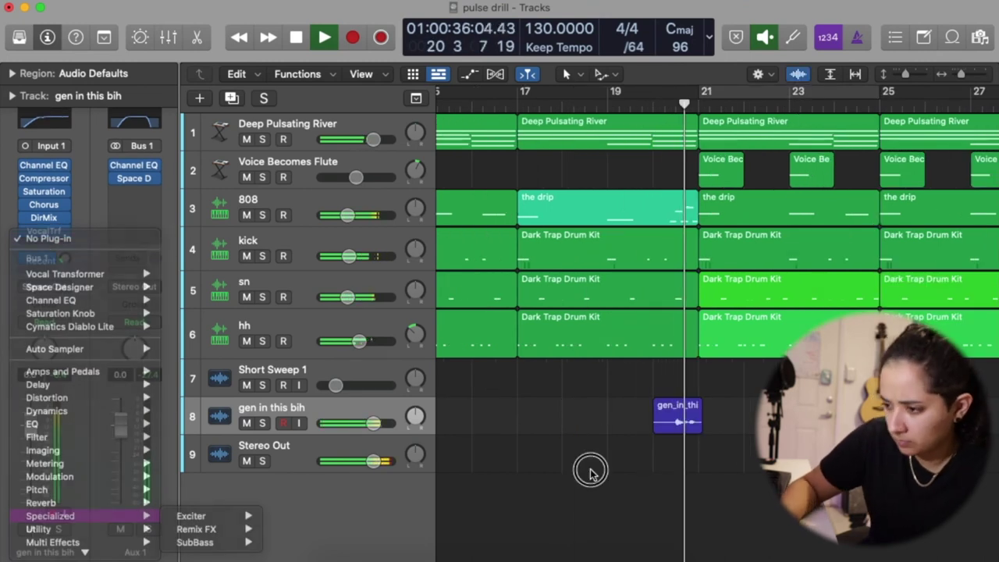
Trim the start of the gen_in_this_bih vocal region slightly past bar 20
left_click(656, 427)
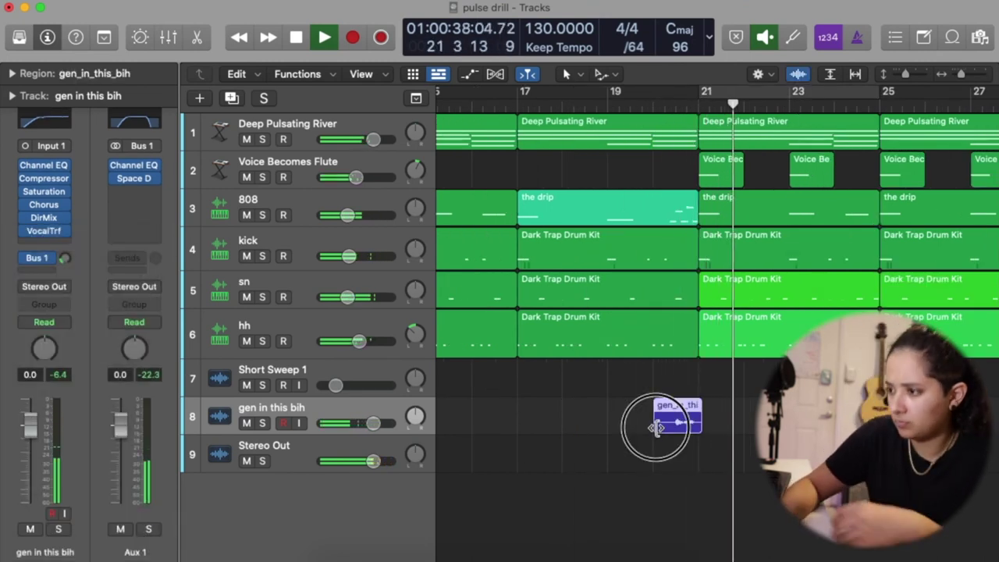
left_click_drag(655, 427, 667, 425)
left_click(609, 420)
scroll(609, 420, "down", 5)
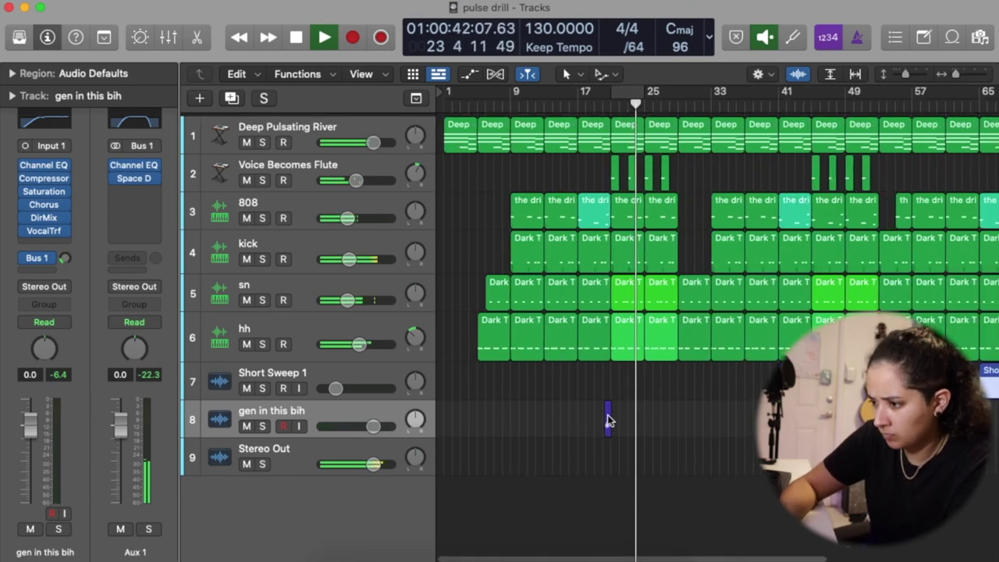
Load the Trap Master channel strip setting from the user's Master Chains on the Stereo Out track and close the Compressor window
left_click(293, 457)
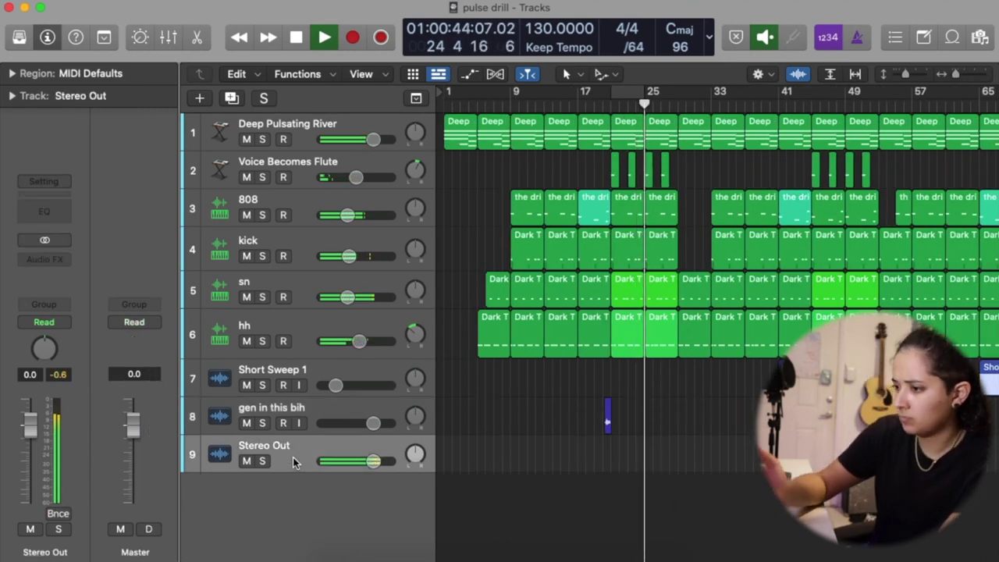
left_click(36, 185)
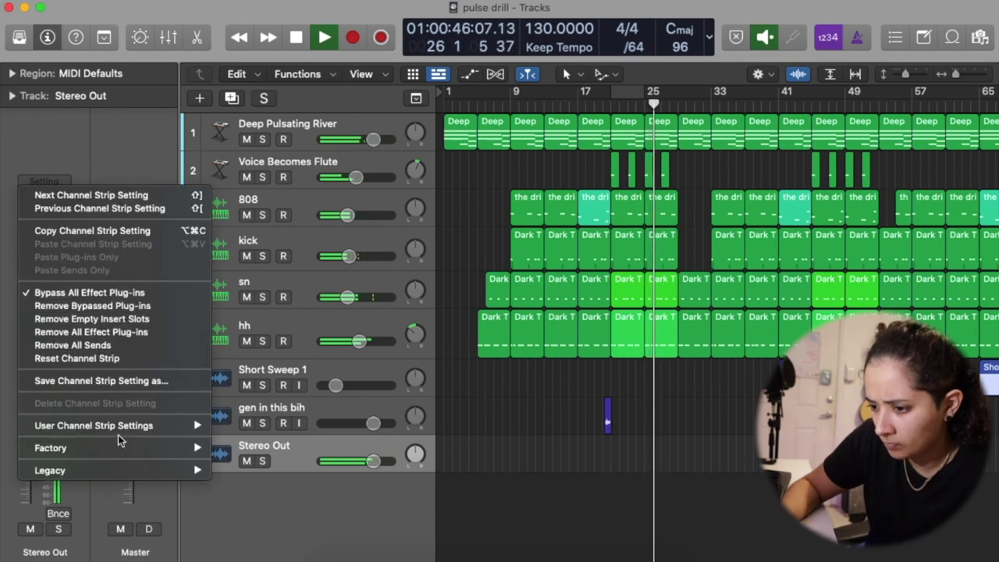
left_click(667, 480)
key("space")
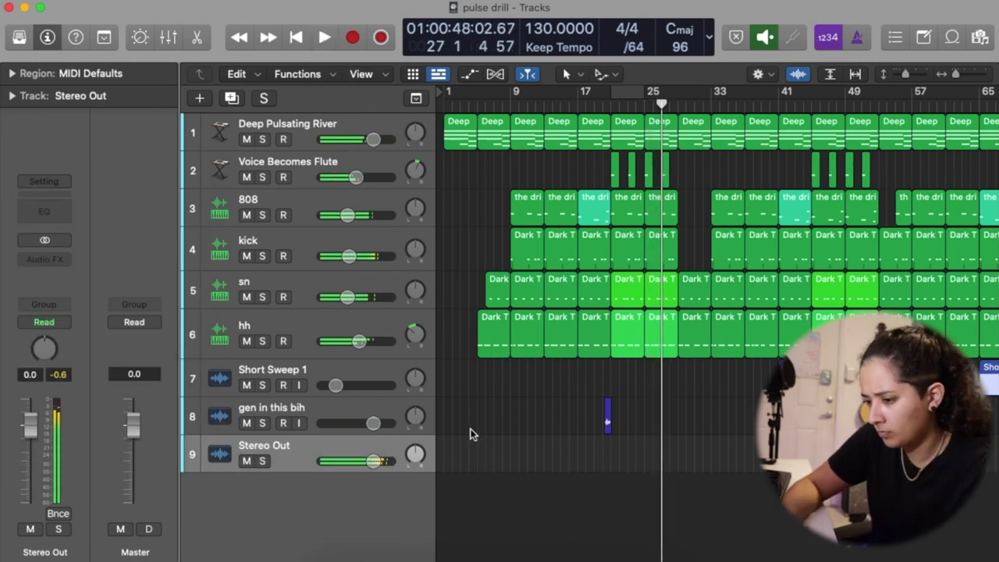
left_click(54, 181)
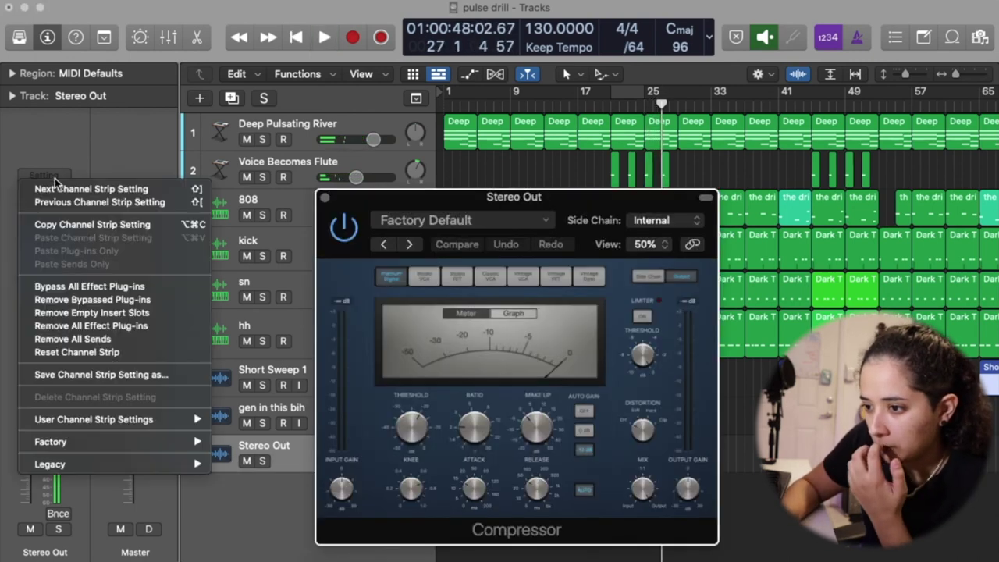
left_click(82, 167)
left_click(47, 175)
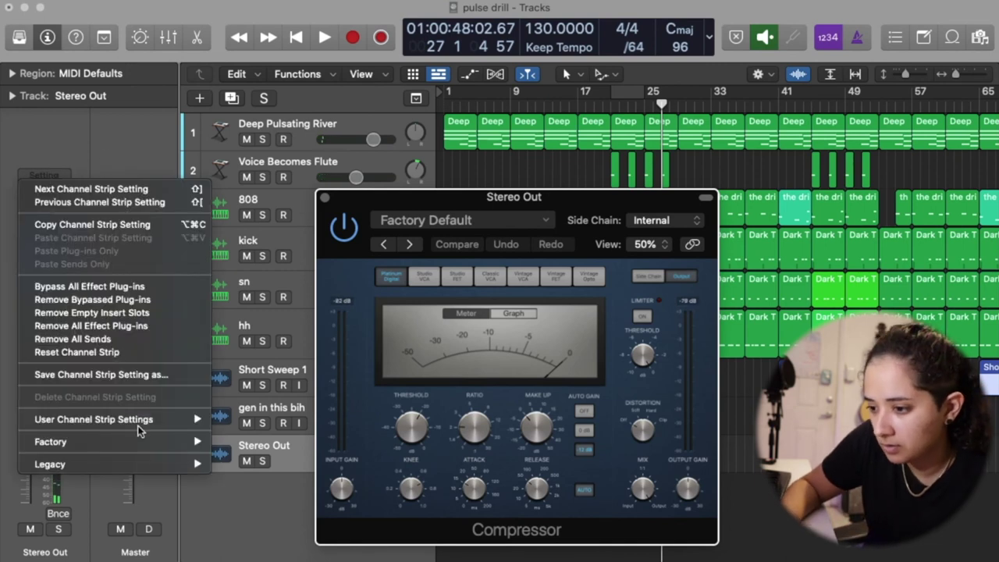
mouse_move(175, 426)
mouse_move(245, 434)
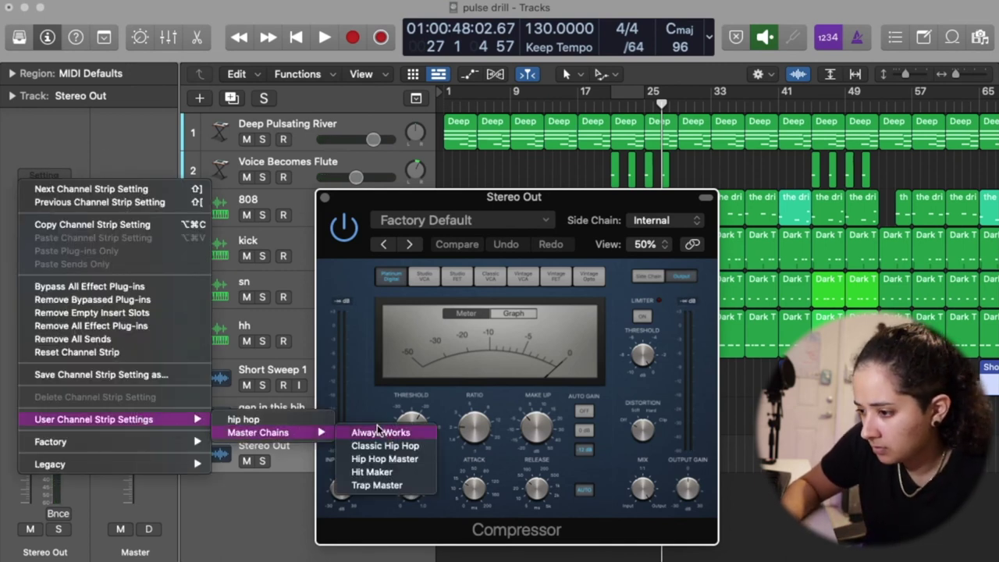
left_click(403, 485)
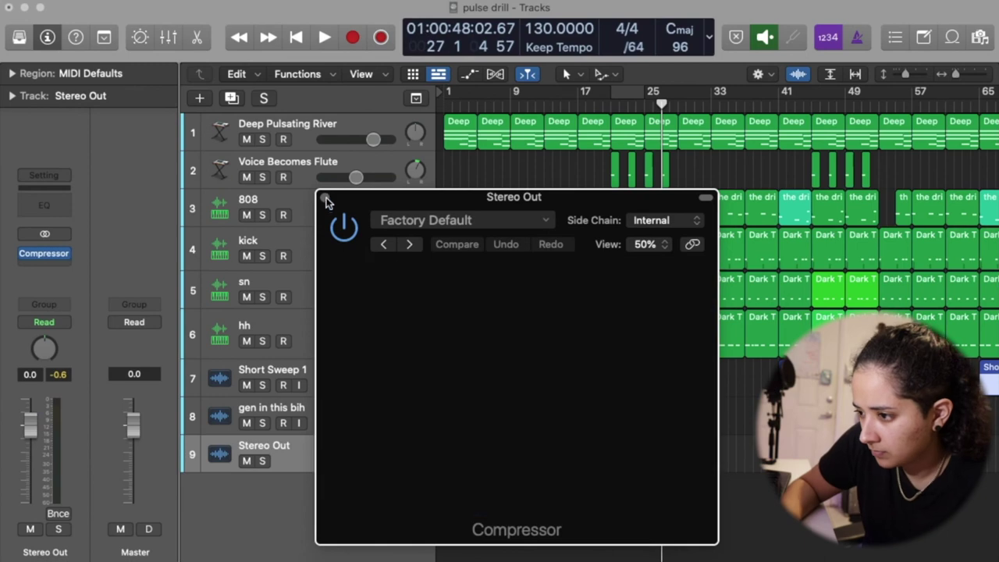
left_click(326, 199)
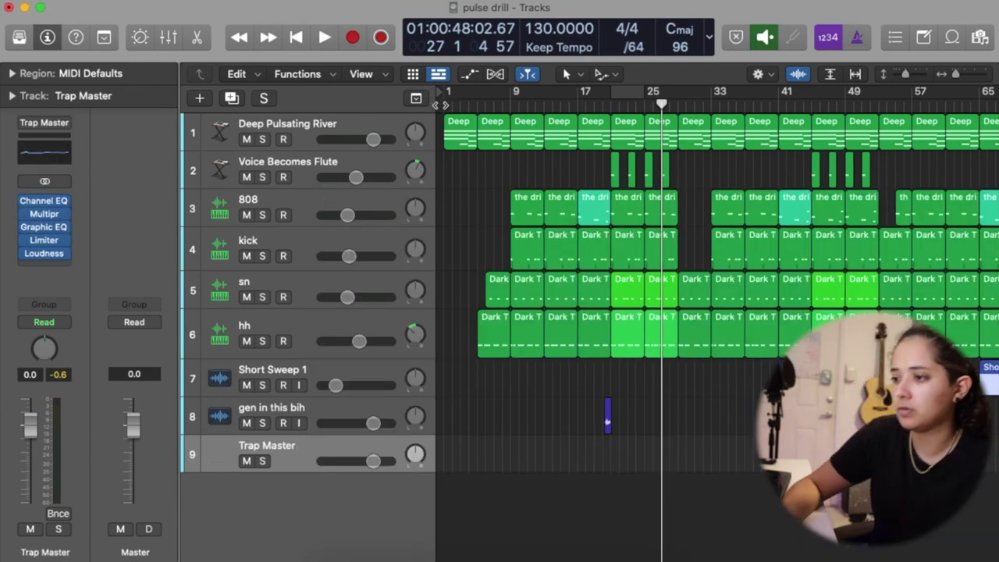
key("Return")
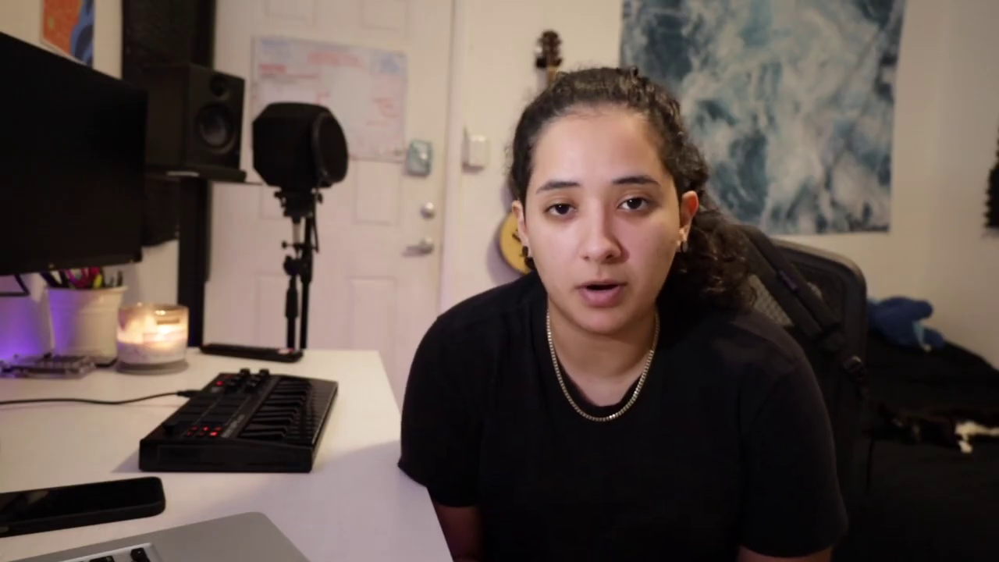